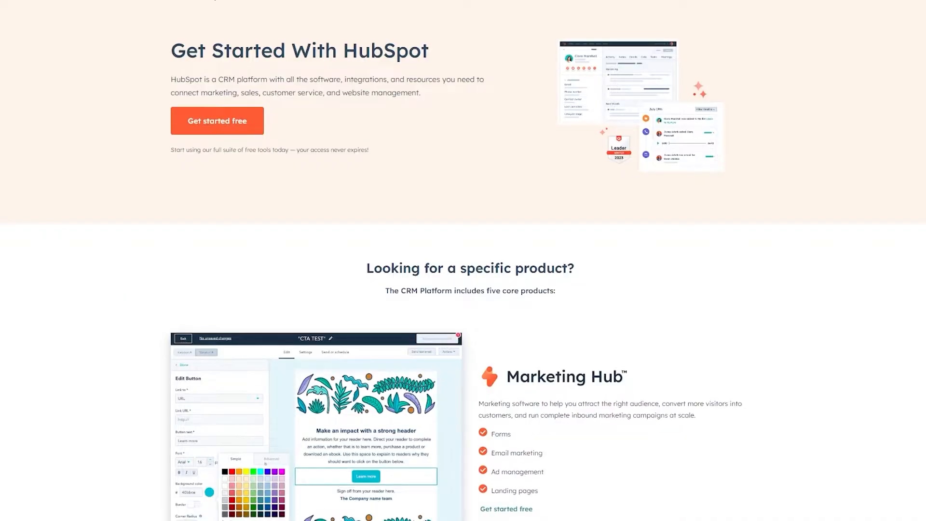
Step: Browse the HubSpot pricing page and start the free signup under Free tools
{"action": "scroll", "coordinate": [79, 188], "scroll_direction": "down", "scroll_amount": 3}
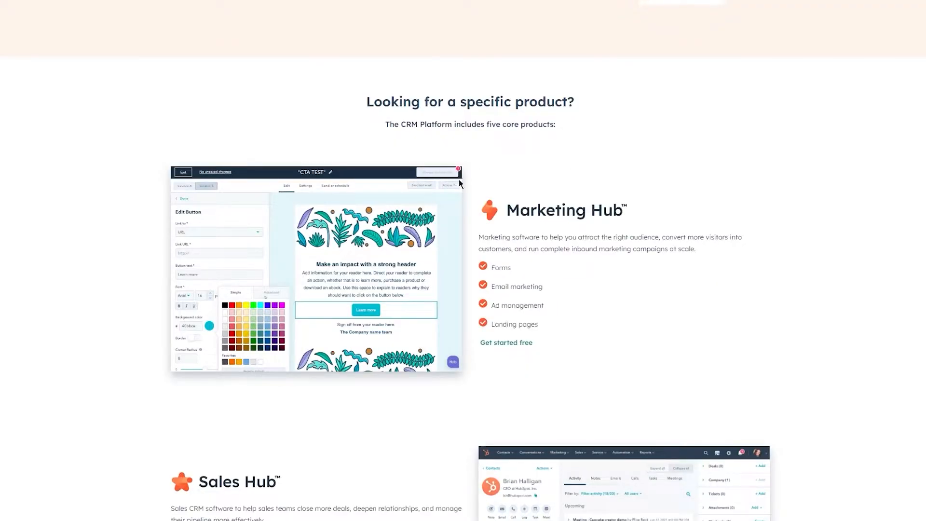
{"action": "scroll", "coordinate": [346, 174], "scroll_direction": "down", "scroll_amount": 20}
{"action": "scroll", "coordinate": [345, 174], "scroll_direction": "down", "scroll_amount": 11}
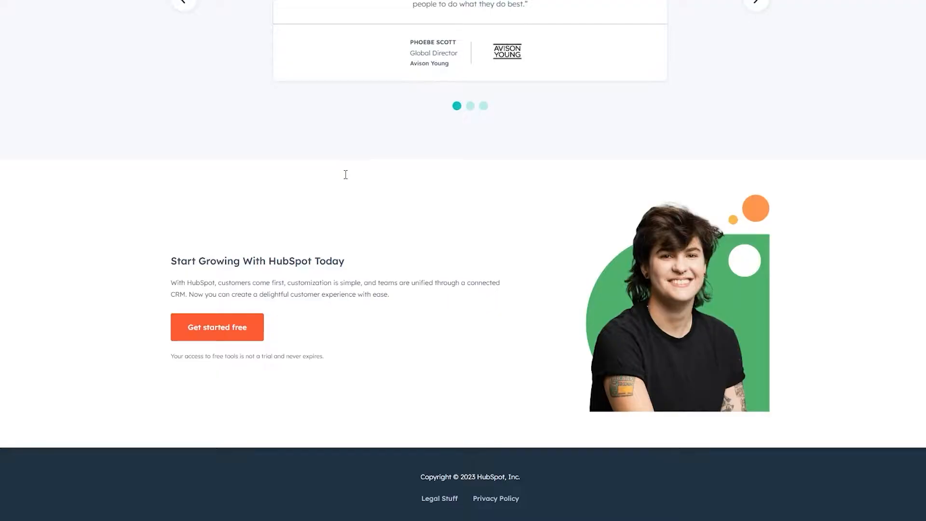
{"action": "scroll", "coordinate": [346, 175], "scroll_direction": "up", "scroll_amount": 20}
{"action": "scroll", "coordinate": [346, 174], "scroll_direction": "up", "scroll_amount": 3}
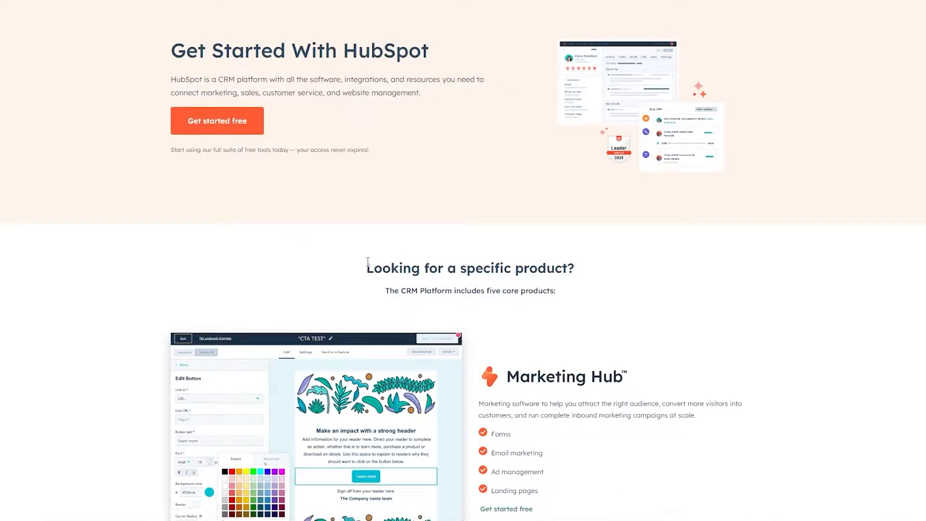
{"action": "scroll", "coordinate": [584, 236], "scroll_direction": "down", "scroll_amount": 4}
{"action": "scroll", "coordinate": [345, 210], "scroll_direction": "down", "scroll_amount": 5}
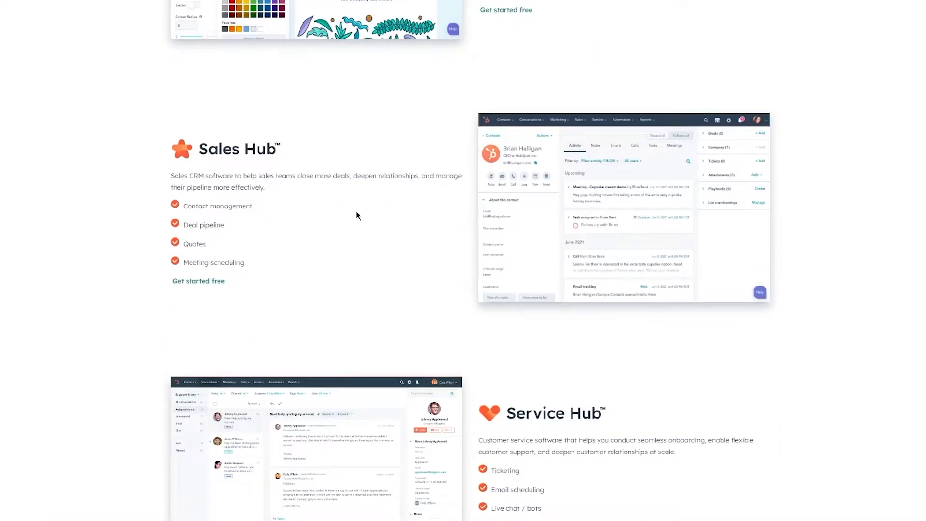
{"action": "scroll", "coordinate": [362, 206], "scroll_direction": "up", "scroll_amount": 4}
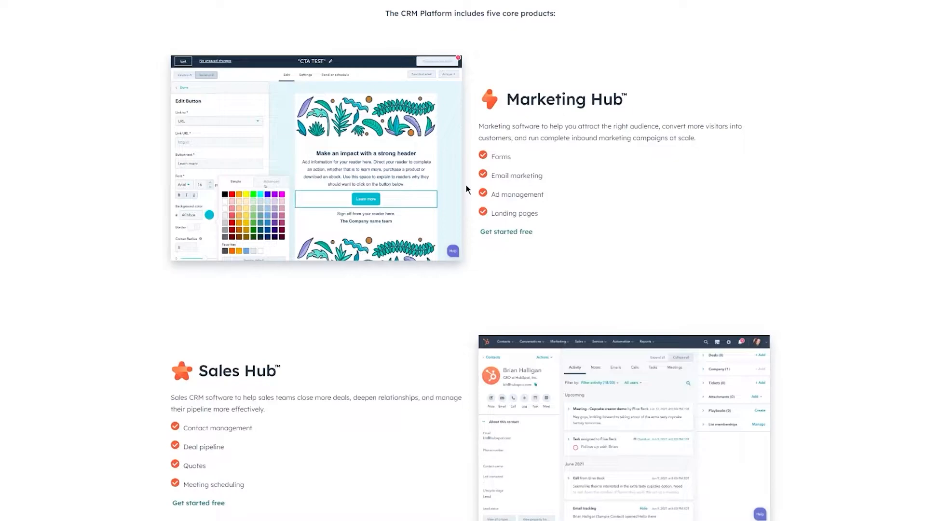
{"action": "scroll", "coordinate": [466, 189], "scroll_direction": "down", "scroll_amount": 13}
{"action": "scroll", "coordinate": [466, 187], "scroll_direction": "up", "scroll_amount": 18}
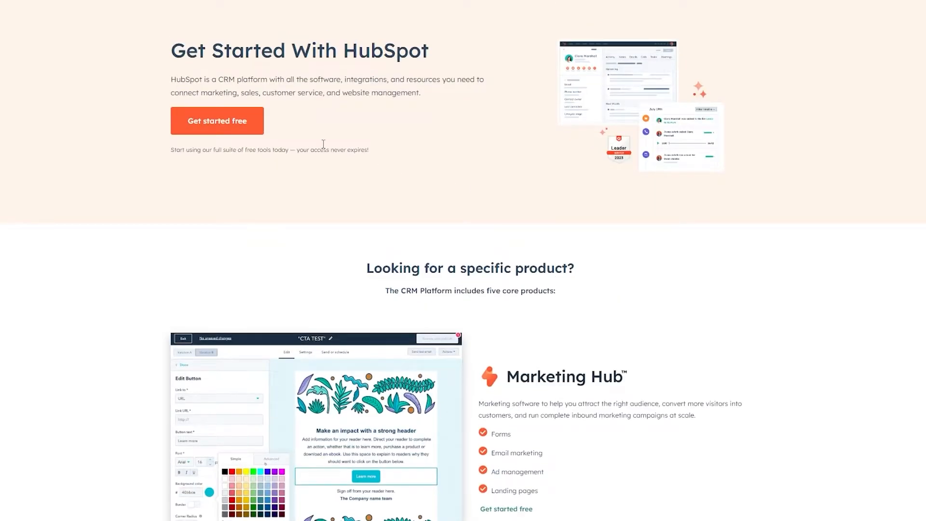
{"action": "left_click", "coordinate": [232, 121]}
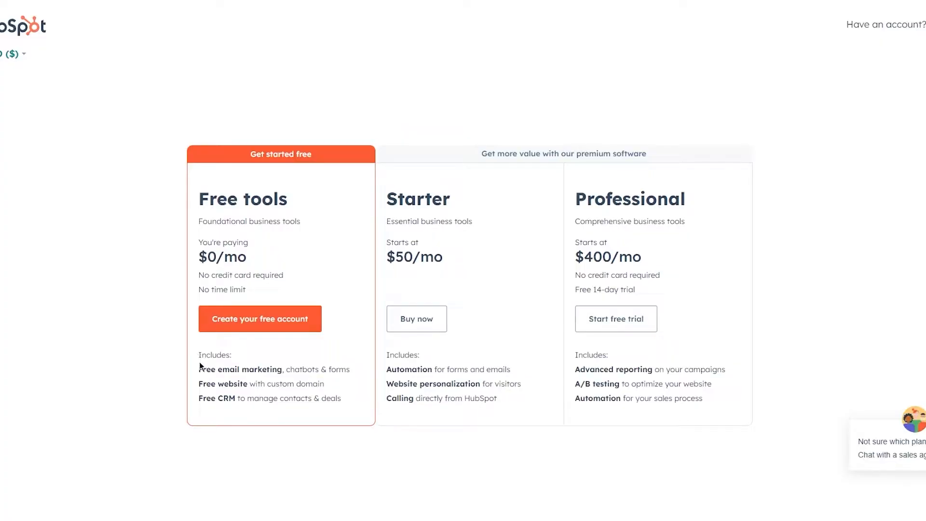
Step: Choose to create a free-plan account and place the cursor in the empty Email address field
{"action": "left_click_drag", "start_coordinate": [207, 396], "coordinate": [311, 399]}
{"action": "left_click", "coordinate": [315, 413]}
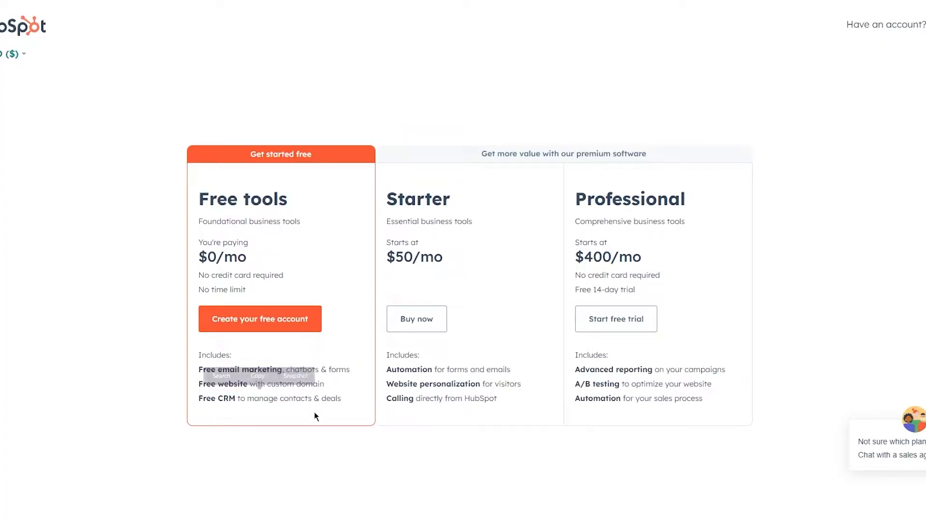
{"action": "left_click", "coordinate": [301, 328]}
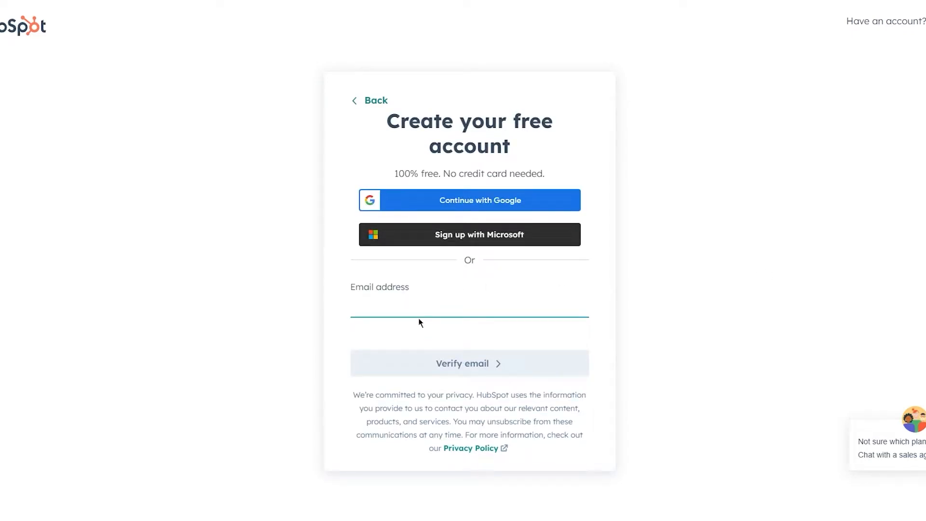
{"action": "left_click", "coordinate": [406, 307]}
Step: Open temp-mail.org in a new tab and copy its disposable email address
{"action": "key", "text": "ctrl+t"}
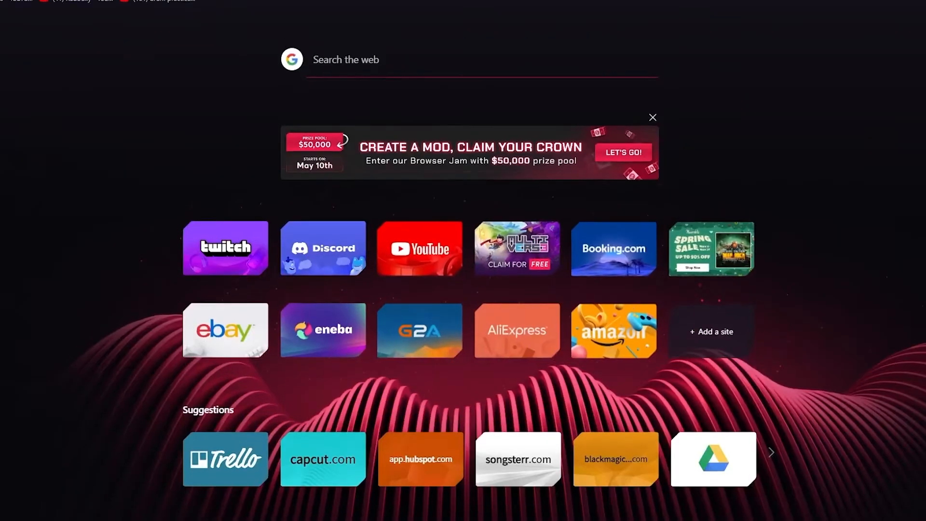
{"action": "type", "text": "temp-mail.org/en/"}
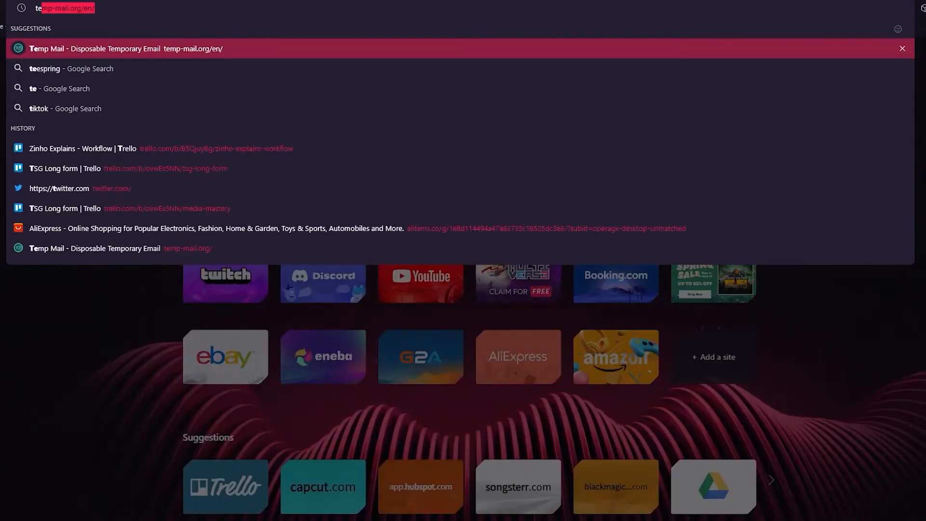
{"action": "key", "text": "Return"}
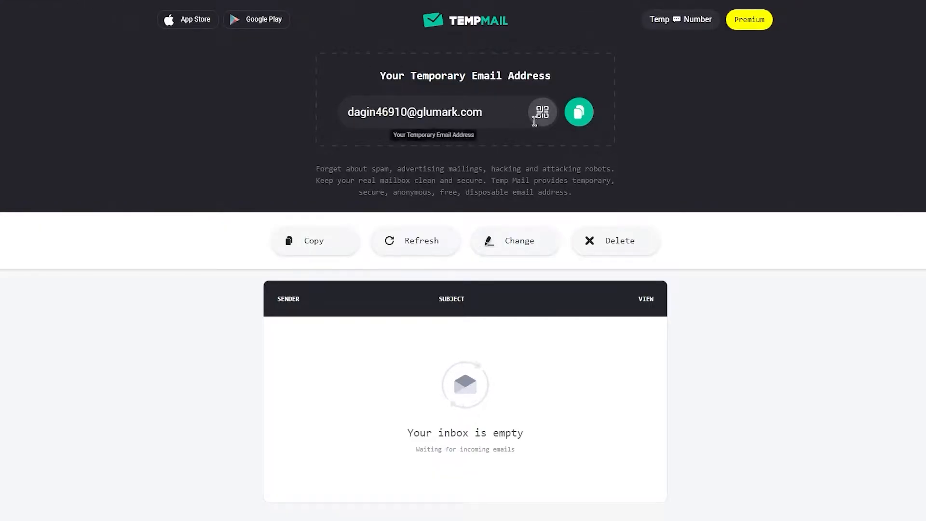
{"action": "left_click", "coordinate": [578, 116]}
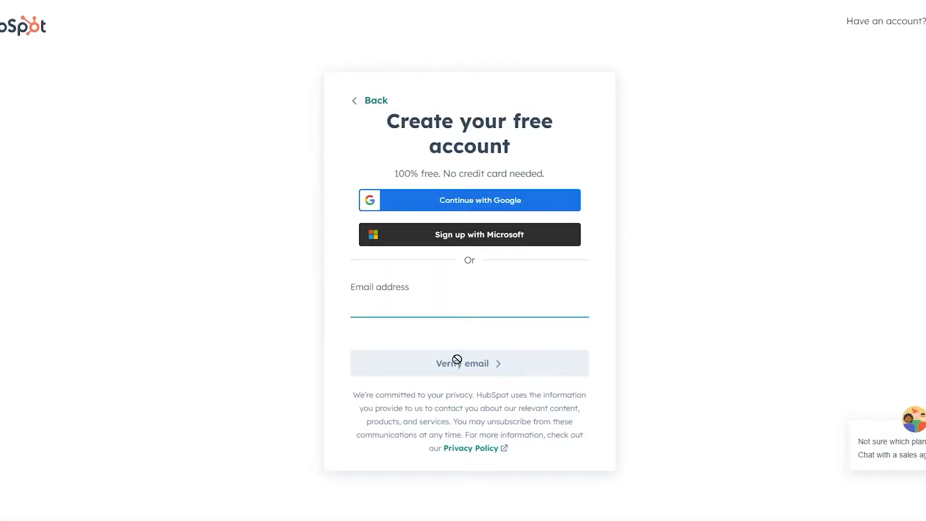
Step: Paste the temporary address into Email address and submit it for verification
{"action": "right_click", "coordinate": [415, 307]}
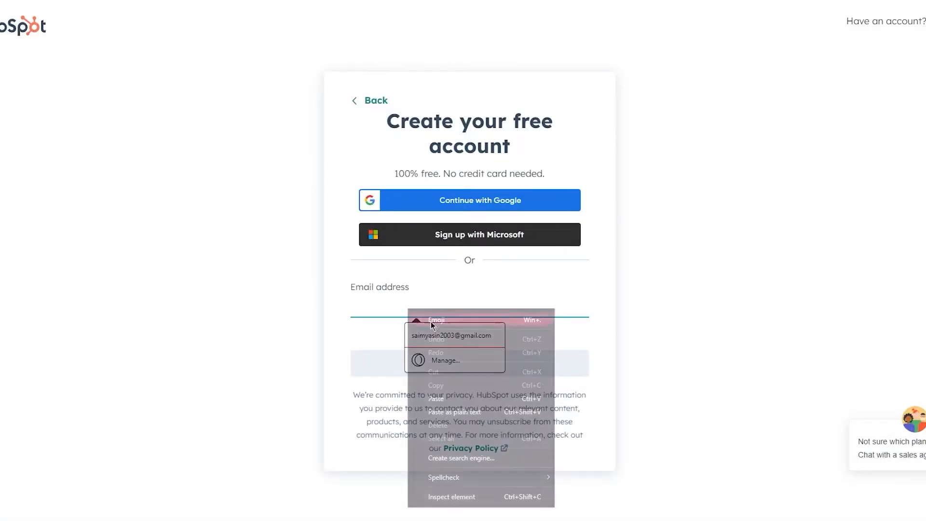
{"action": "left_click", "coordinate": [433, 394]}
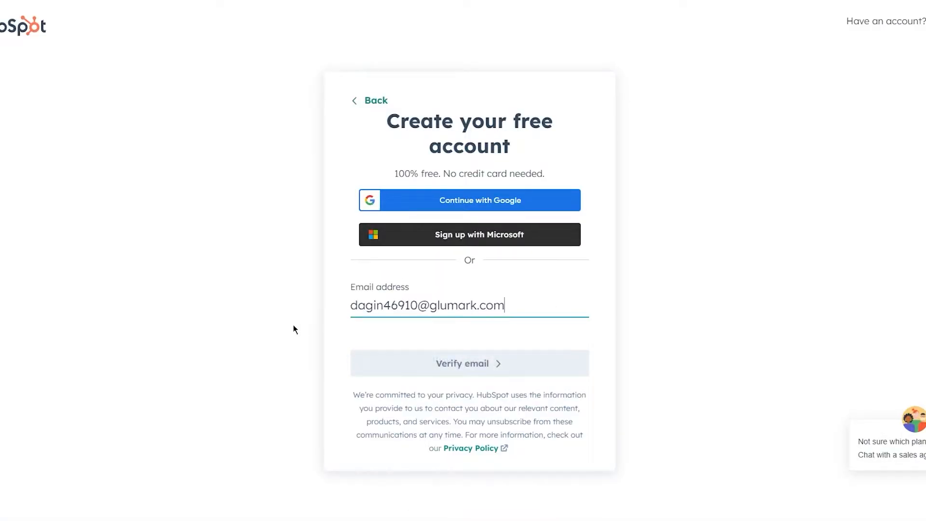
{"action": "left_click", "coordinate": [469, 364]}
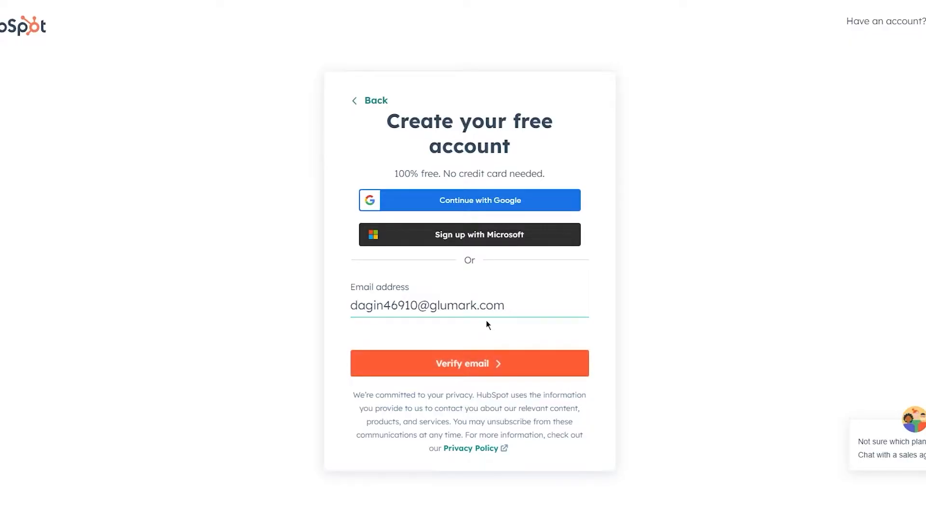
{"action": "left_click", "coordinate": [478, 365]}
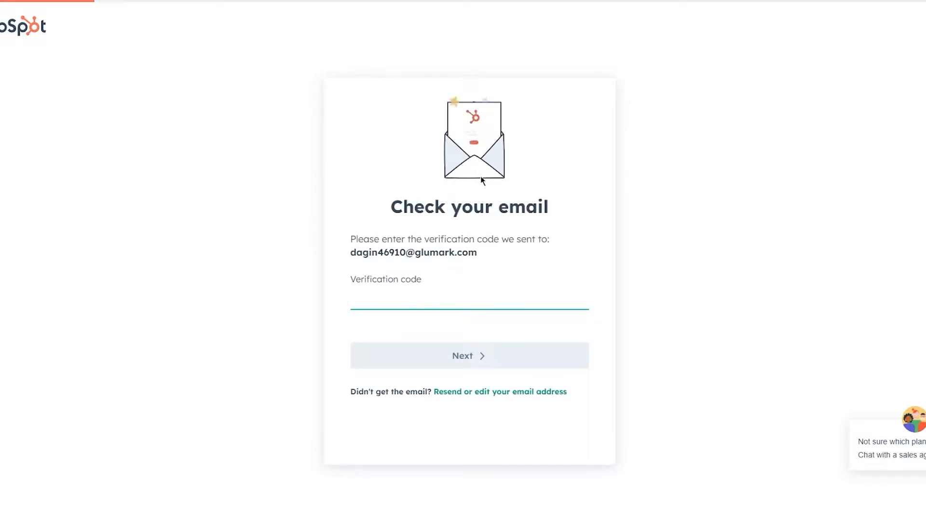
Step: Enter the verification code emailed to the Temp Mail inbox and submit it
{"action": "left_click", "coordinate": [290, 0]}
{"action": "left_click", "coordinate": [199, 320]}
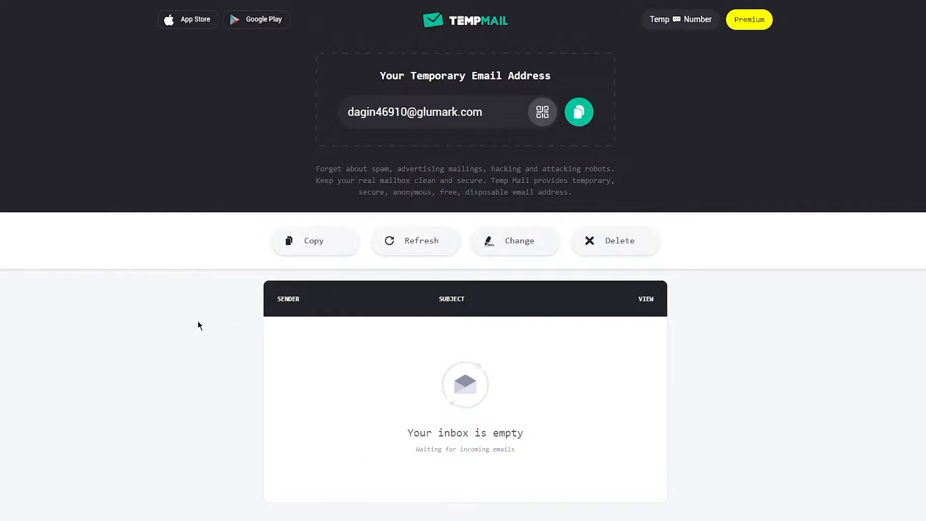
{"action": "left_click", "coordinate": [101, 0]}
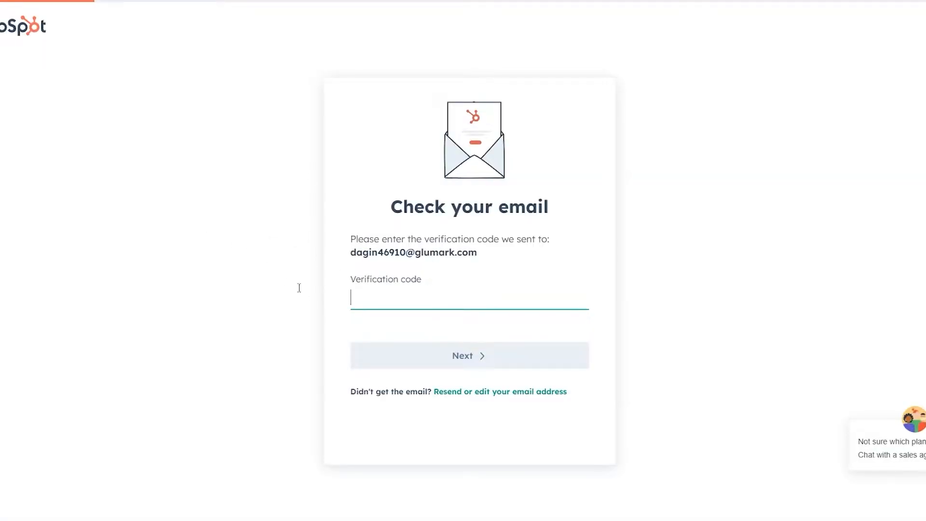
{"action": "left_click", "coordinate": [381, 296]}
{"action": "left_click", "coordinate": [87, 0]}
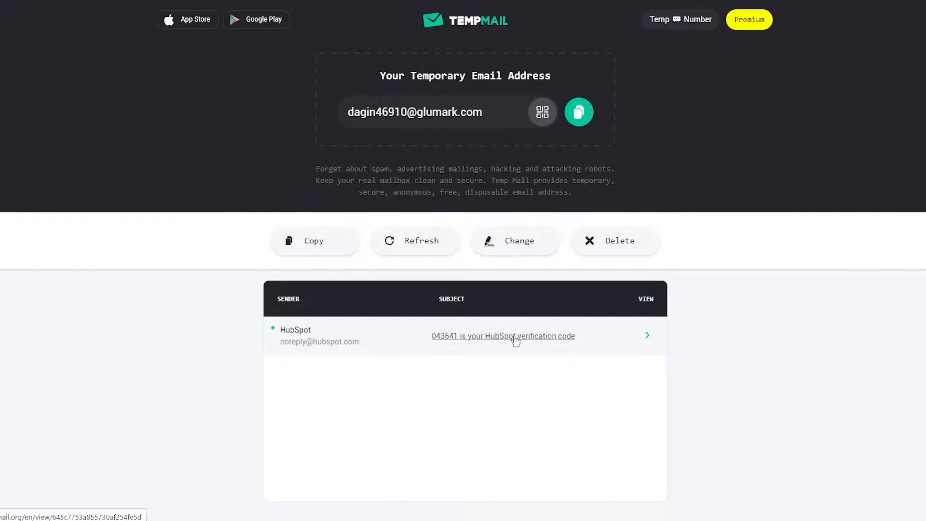
{"action": "left_click", "coordinate": [48, 1]}
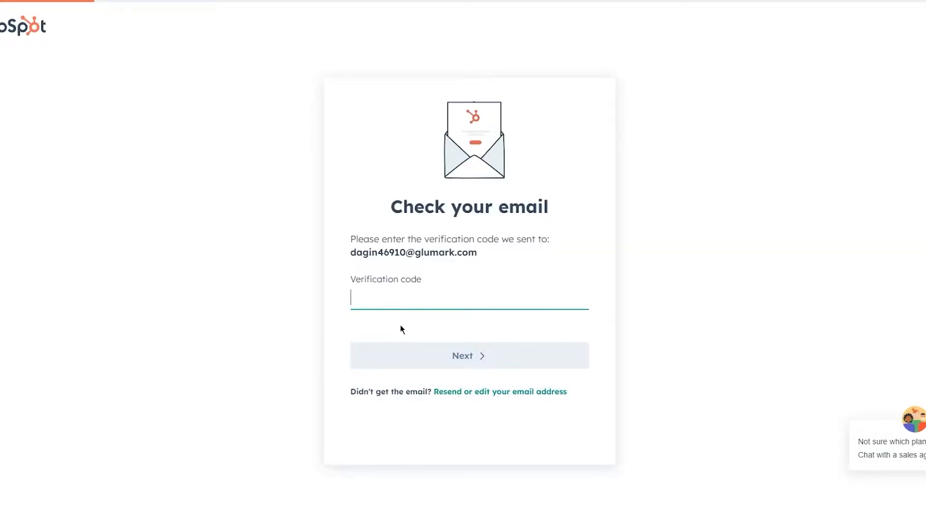
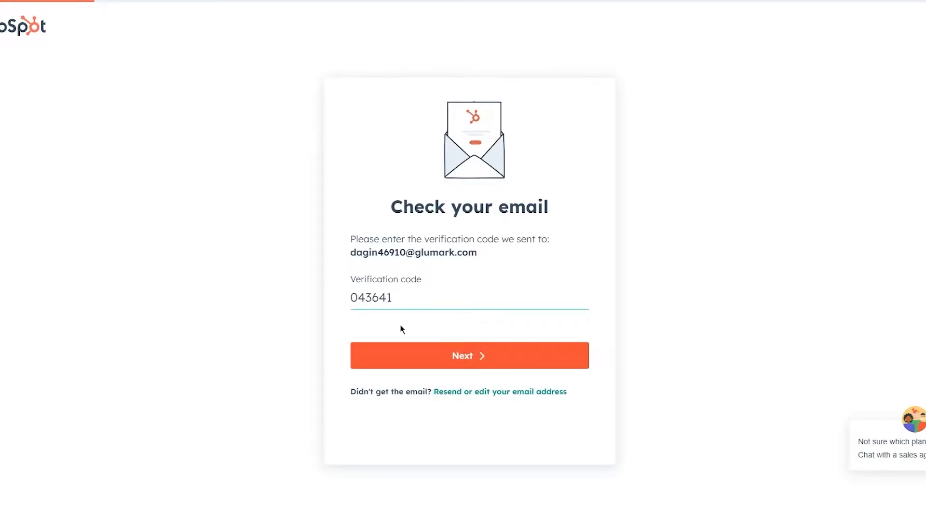
{"action": "left_click", "coordinate": [476, 357]}
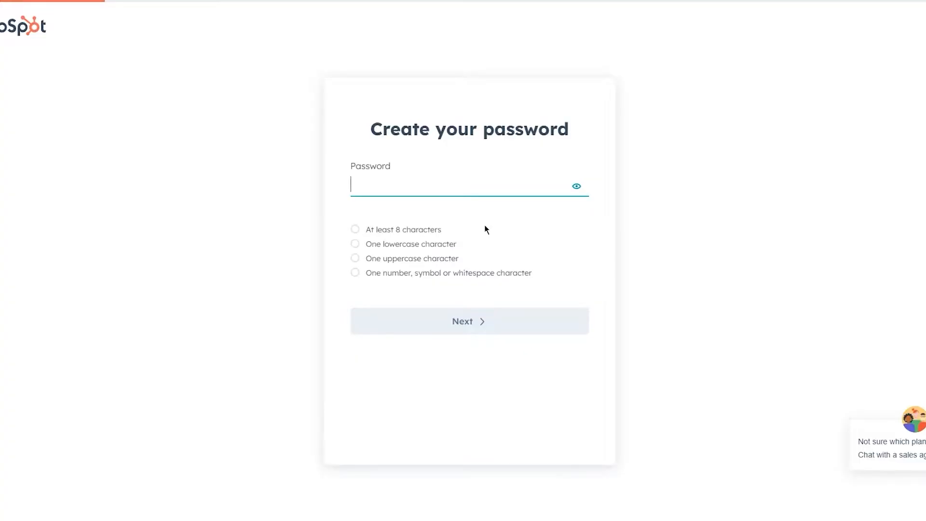
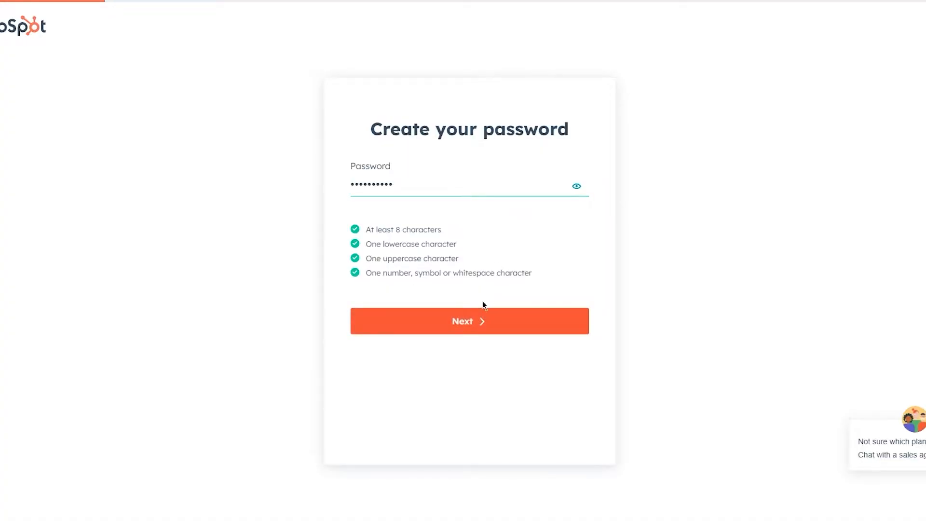
Step: Set an account password and fill in first and last name from saved details
{"action": "left_click", "coordinate": [464, 313]}
{"action": "left_click", "coordinate": [418, 211]}
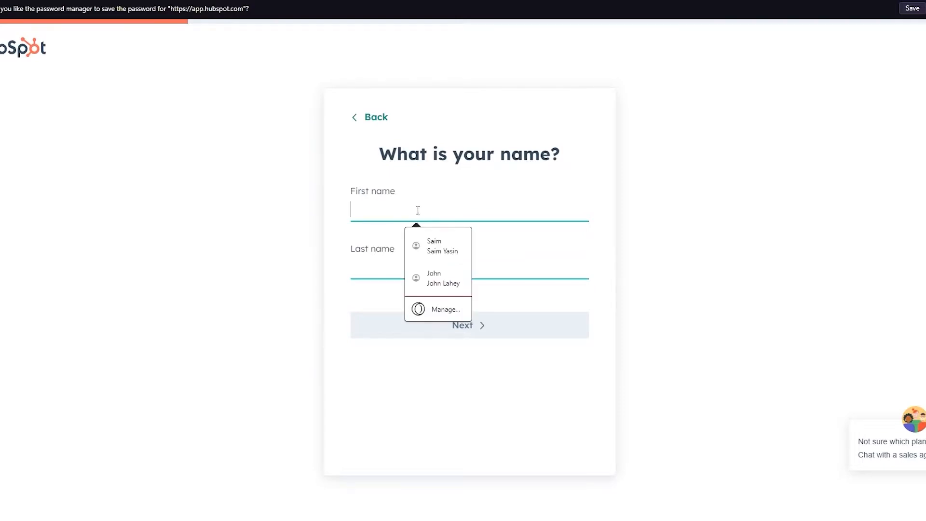
{"action": "left_click", "coordinate": [433, 270]}
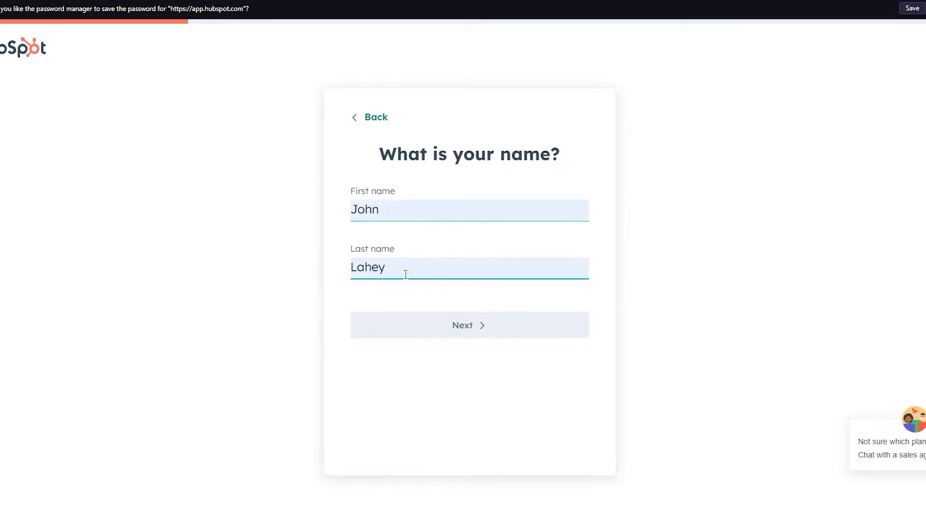
{"action": "left_click", "coordinate": [422, 335]}
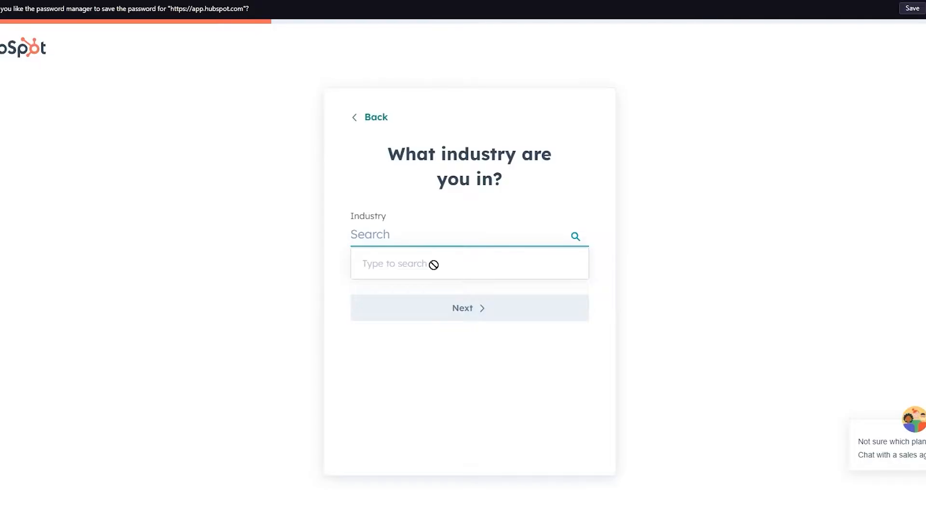
Step: Choose Marketing and Advertising as the industry and Chief Executive Officer (CEO) as the job role
{"action": "type", "text": "mar"}
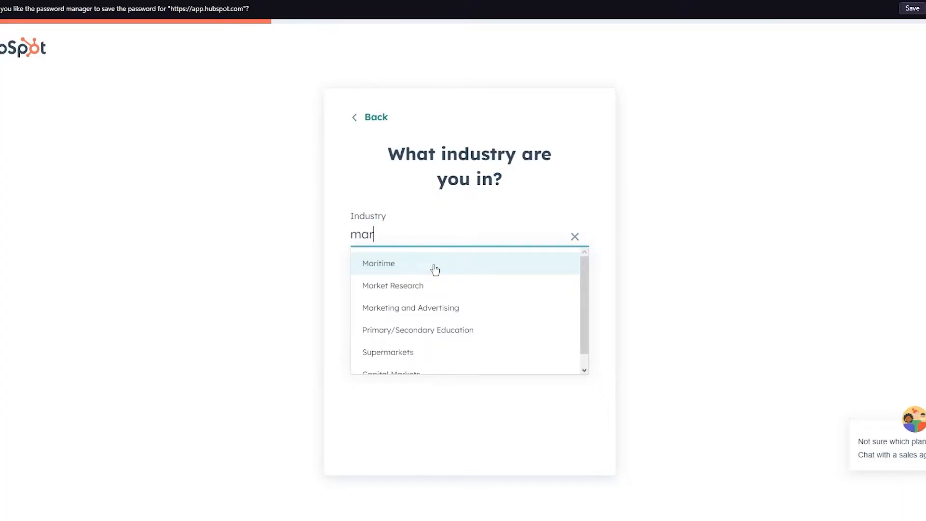
{"action": "left_click", "coordinate": [455, 309]}
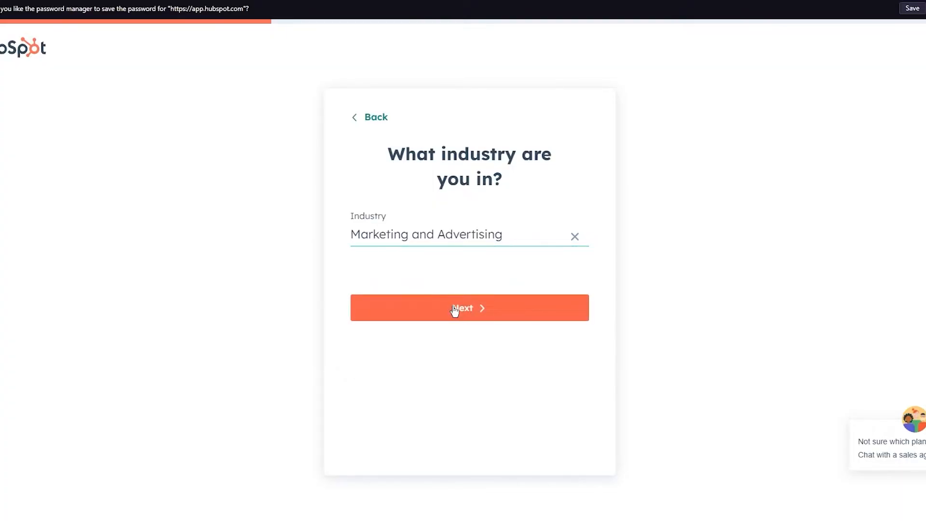
{"action": "left_click", "coordinate": [455, 309]}
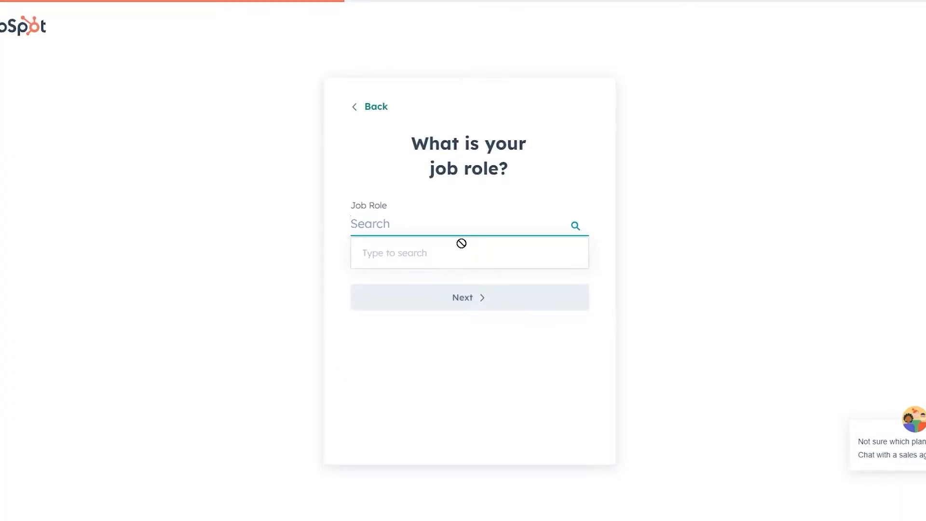
{"action": "type", "text": "ce"}
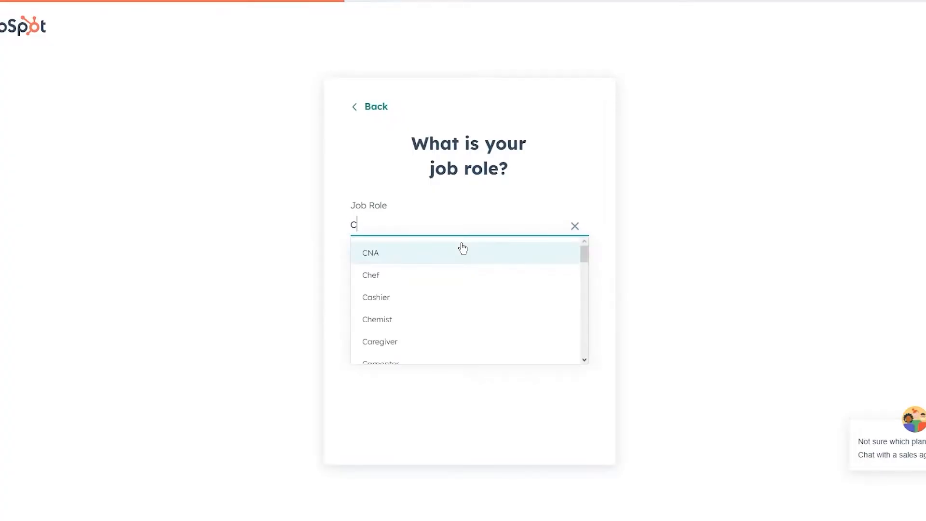
{"action": "type", "text": "o"}
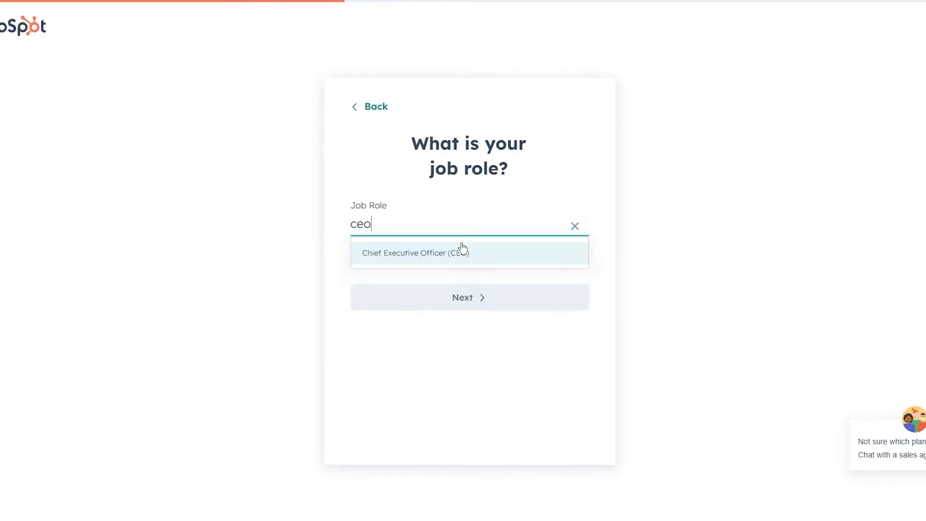
{"action": "left_click", "coordinate": [461, 249]}
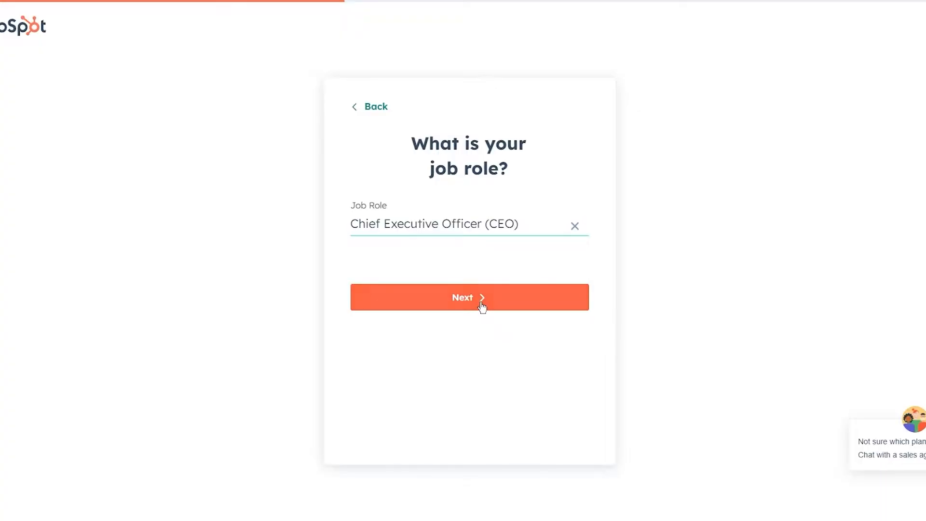
{"action": "left_click", "coordinate": [482, 304]}
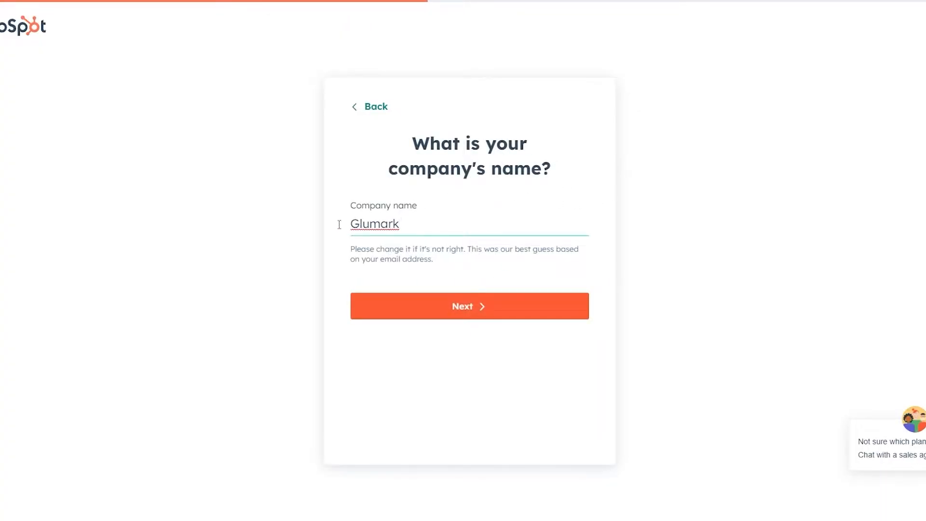
Step: Keep Glumark and glumark.com, set the employee count, and create the account with US hosting
{"action": "left_click", "coordinate": [459, 303]}
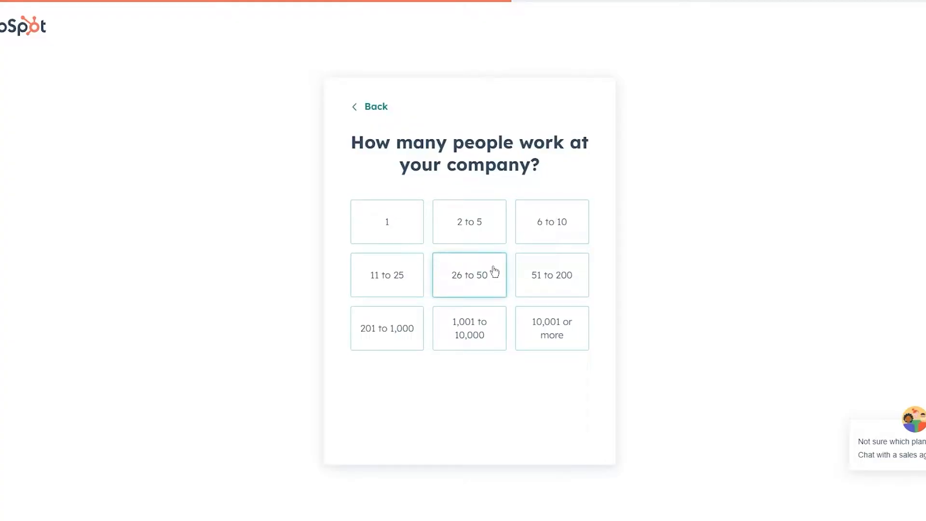
{"action": "left_click", "coordinate": [477, 273]}
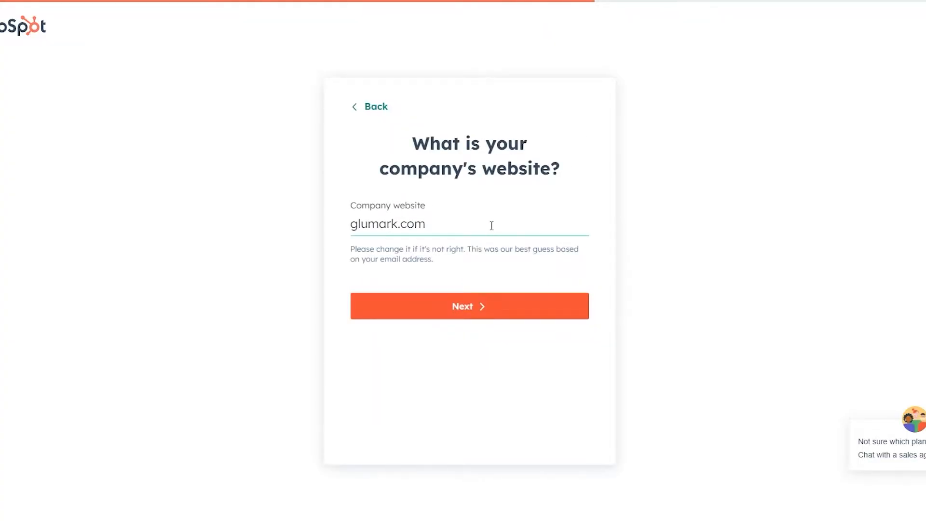
{"action": "left_click", "coordinate": [481, 306]}
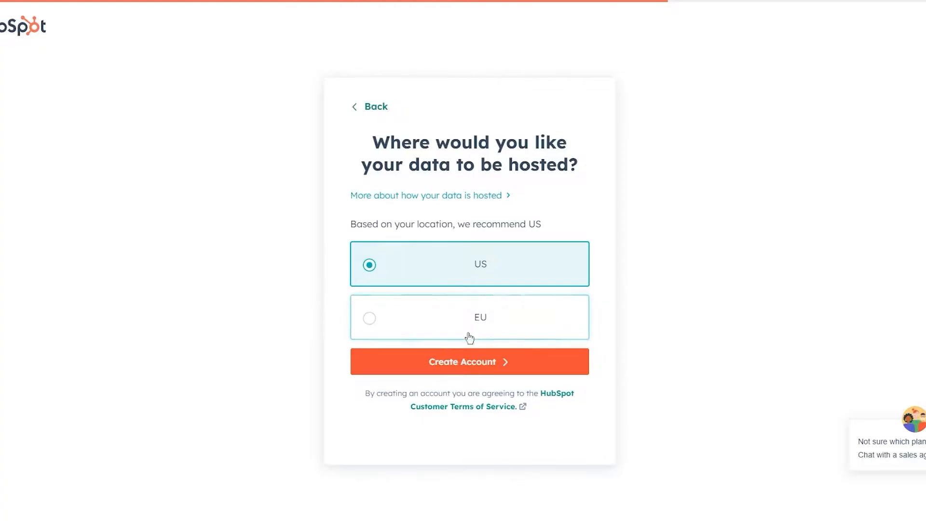
{"action": "left_click", "coordinate": [494, 361]}
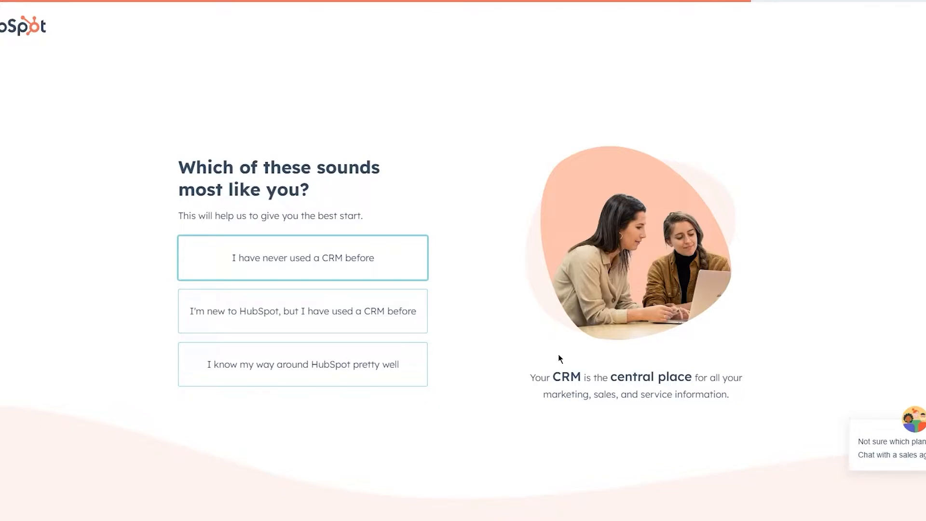
Step: Answer the CRM-experience question with 'I have never used a CRM before'
{"action": "left_click", "coordinate": [368, 271]}
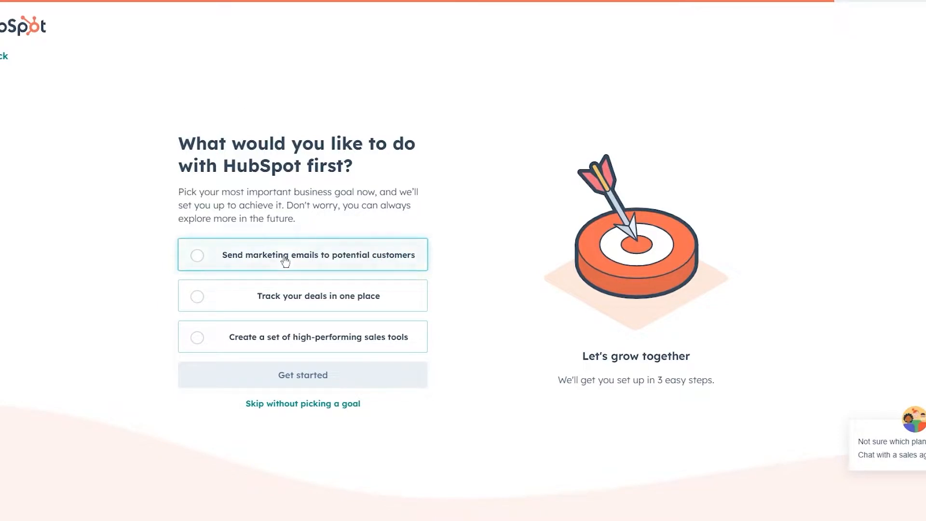
Step: Preview the goal options, then select 'Create a set of high-performing sales tools'
{"action": "left_click", "coordinate": [231, 251]}
{"action": "left_click", "coordinate": [234, 335]}
{"action": "left_click", "coordinate": [260, 304]}
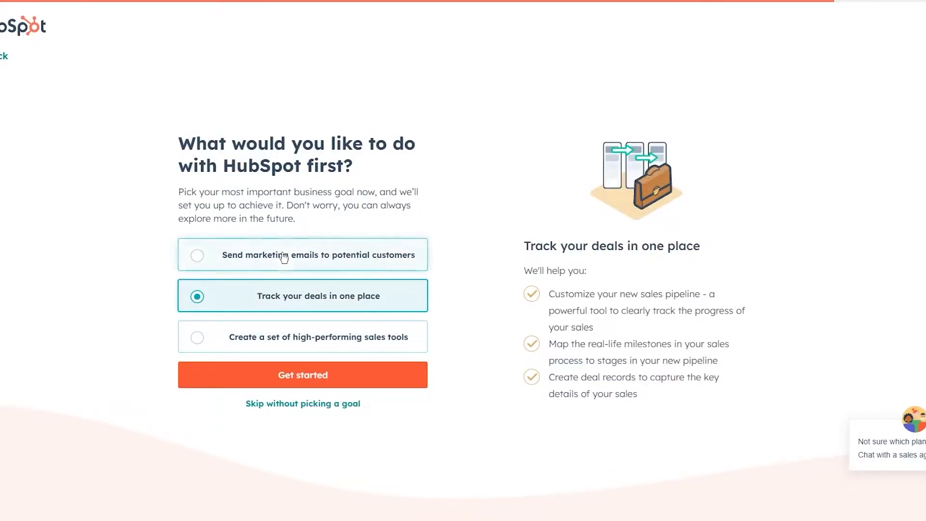
{"action": "left_click", "coordinate": [255, 256]}
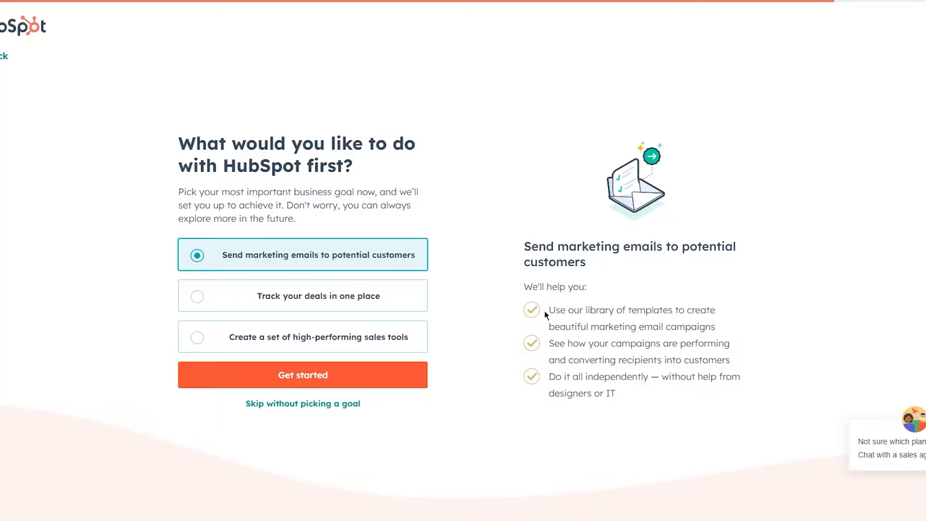
{"action": "left_click", "coordinate": [434, 302]}
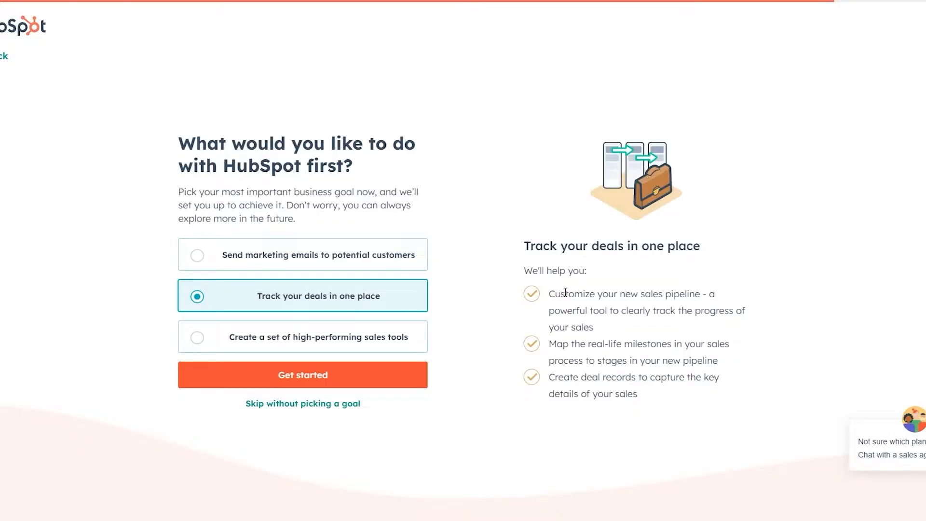
{"action": "left_click", "coordinate": [383, 346]}
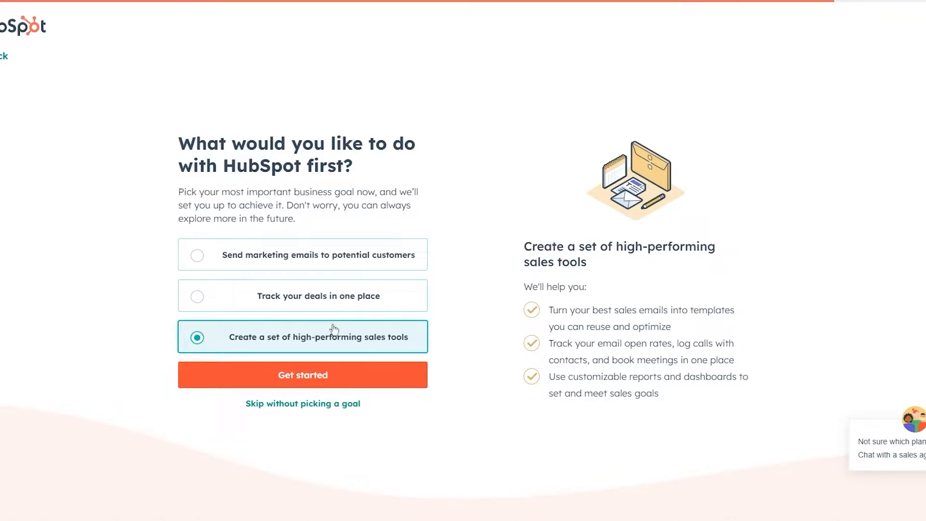
Step: Skip the first-goal question and pick Sales as the first area to explore
{"action": "left_click", "coordinate": [293, 407]}
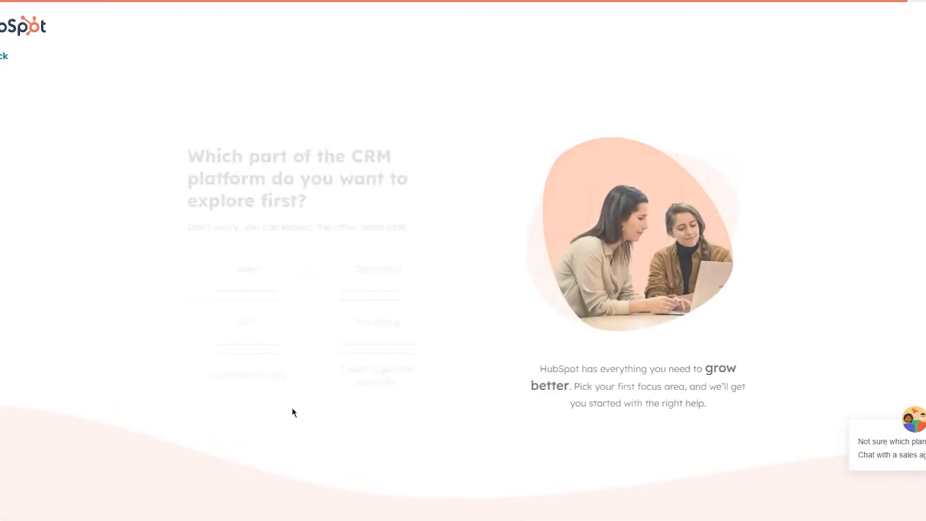
{"action": "left_click_drag", "start_coordinate": [171, 185], "coordinate": [375, 209]}
{"action": "left_click", "coordinate": [407, 210]}
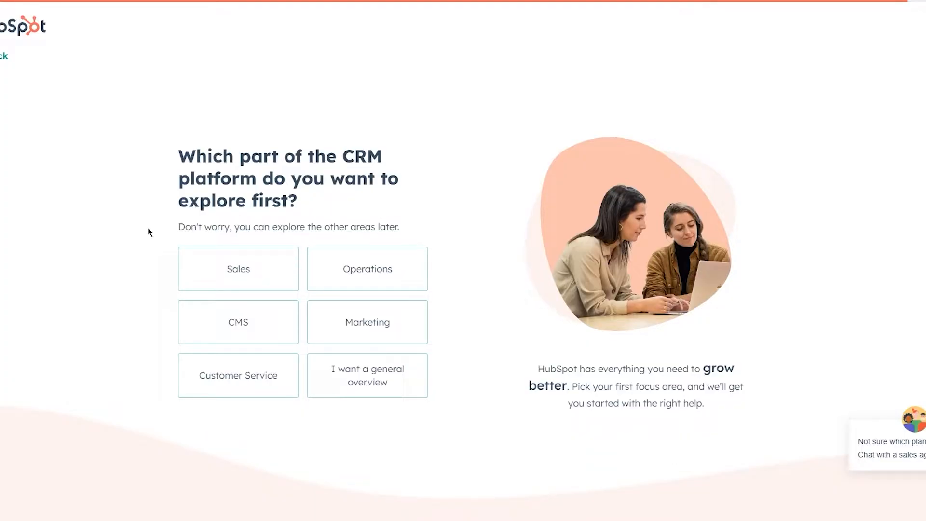
{"action": "left_click", "coordinate": [270, 269]}
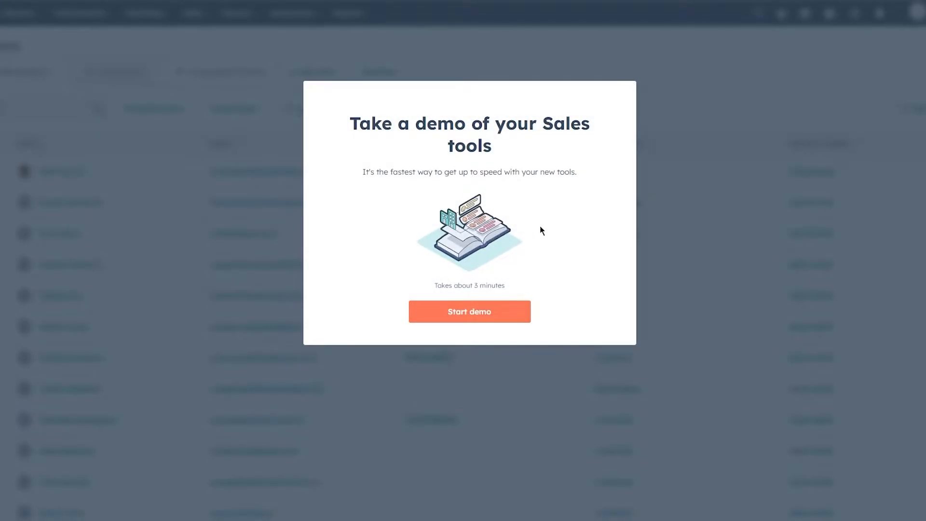
Step: Start the Sales demo, assign an unassigned lead to a salesperson, and save the follow-up note
{"action": "left_click", "coordinate": [464, 304]}
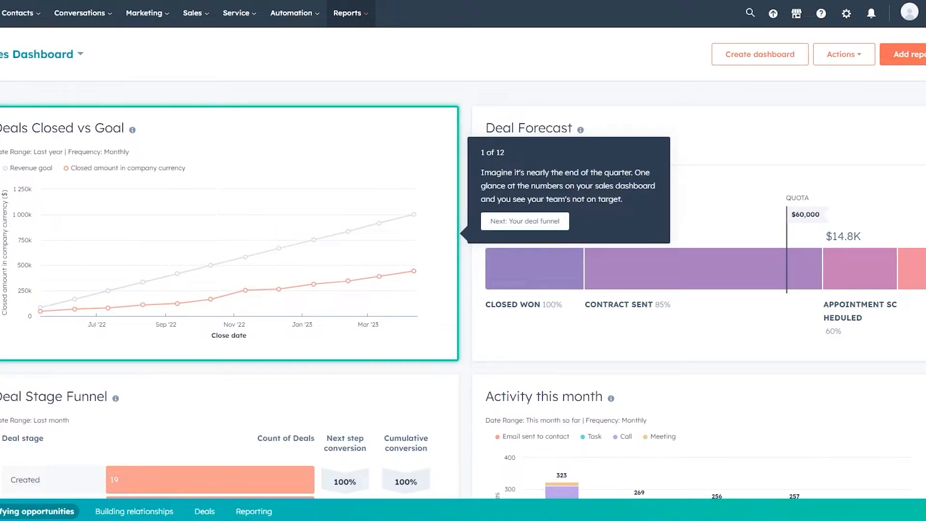
{"action": "left_click", "coordinate": [524, 221]}
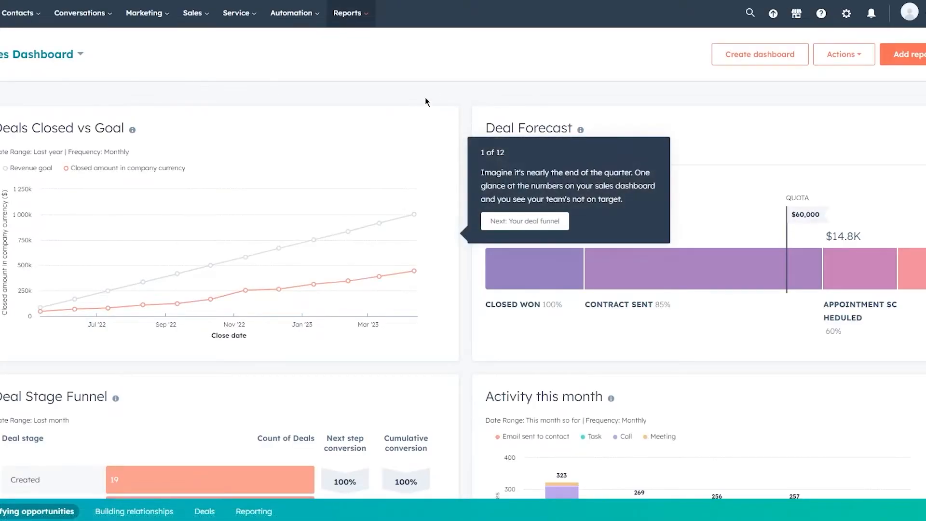
{"action": "left_click", "coordinate": [525, 221]}
{"action": "left_click", "coordinate": [72, 202]}
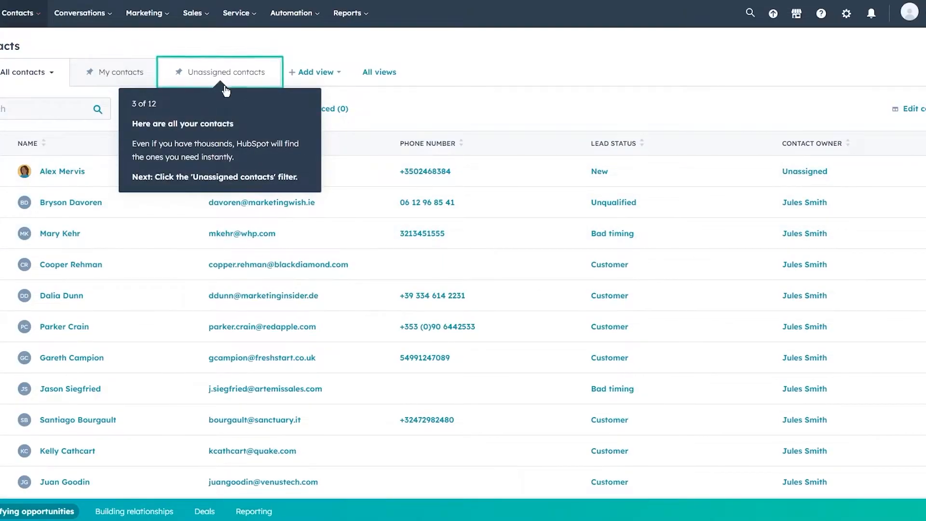
{"action": "left_click", "coordinate": [270, 72]}
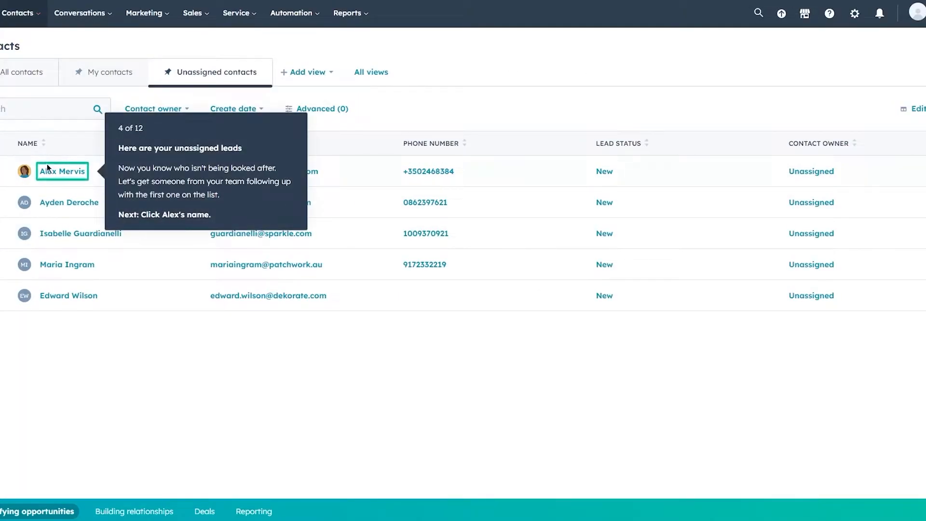
{"action": "left_click", "coordinate": [62, 172]}
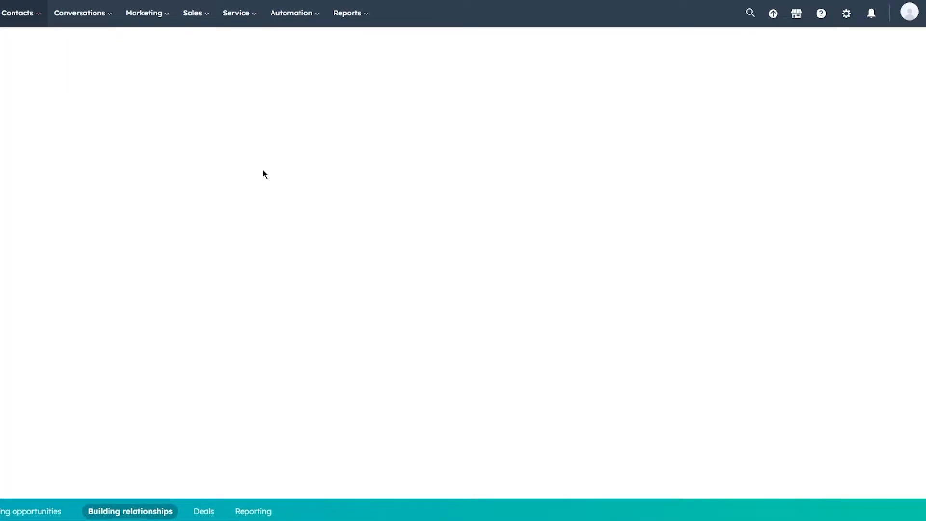
{"action": "left_click", "coordinate": [29, 351]}
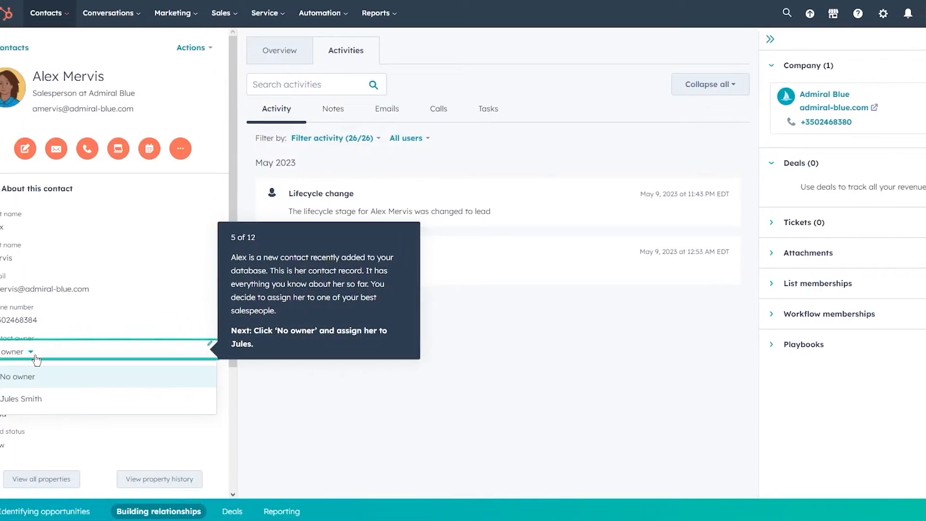
{"action": "left_click", "coordinate": [9, 396]}
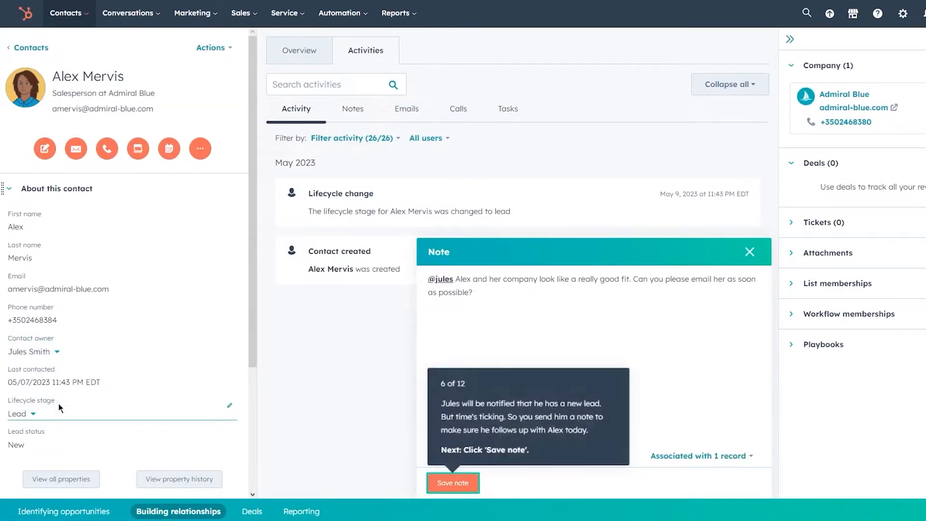
{"action": "left_click", "coordinate": [453, 483]}
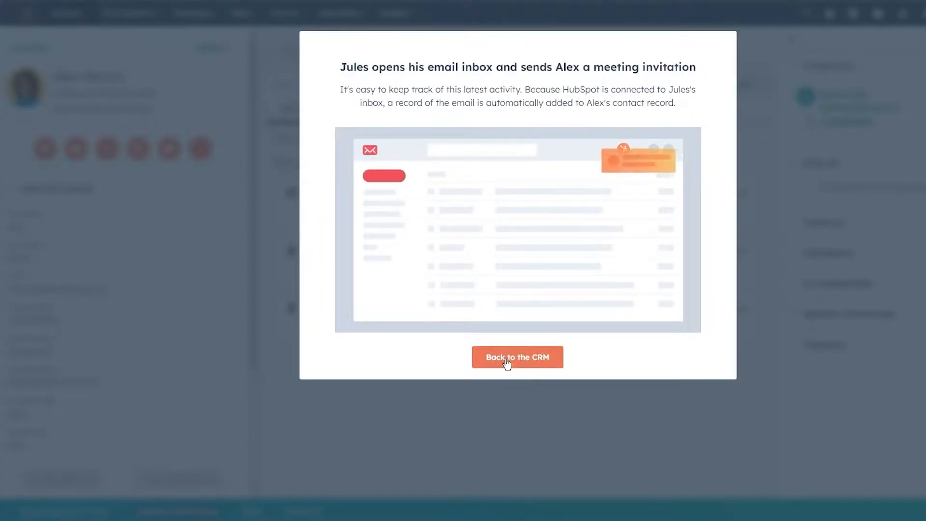
{"action": "left_click", "coordinate": [507, 363]}
Step: Create the New Deal - Glumark deal and finish the tour through the pipeline and dashboard
{"action": "left_click", "coordinate": [442, 156]}
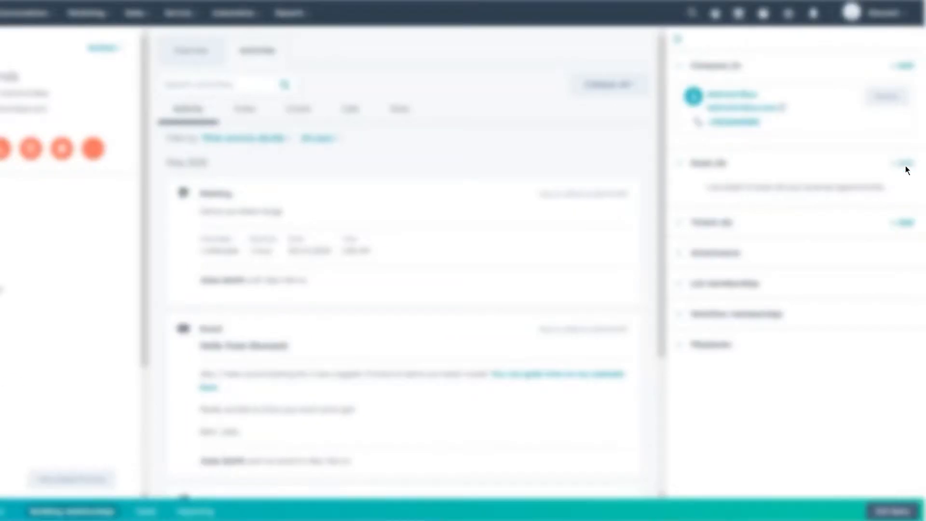
{"action": "left_click", "coordinate": [905, 166]}
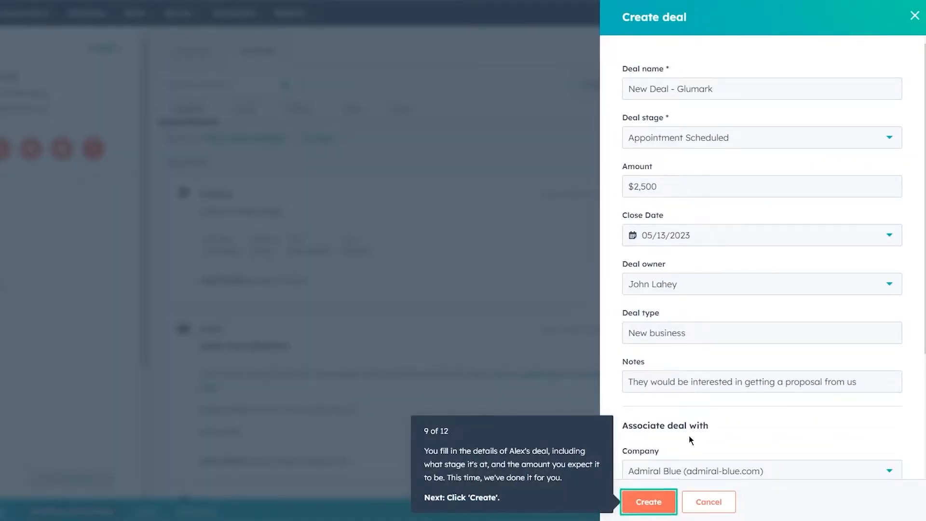
{"action": "left_click", "coordinate": [658, 497]}
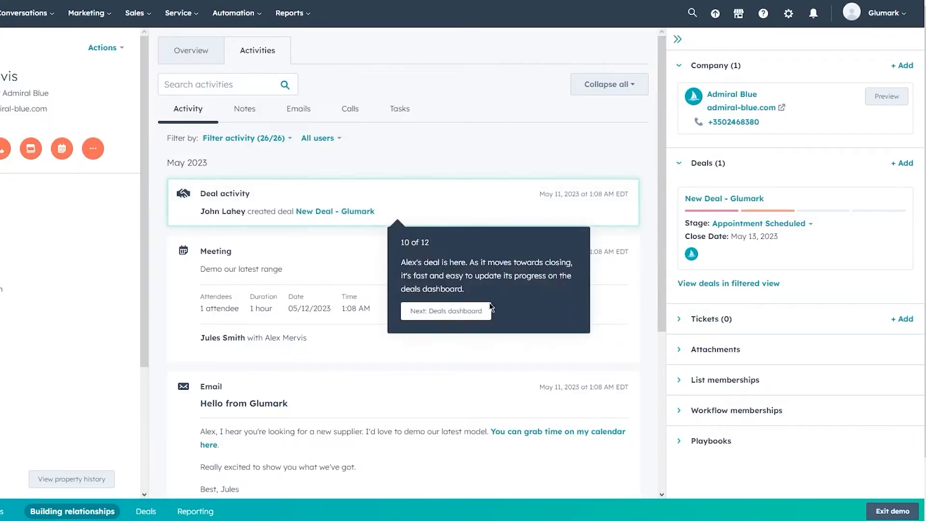
{"action": "left_click", "coordinate": [421, 314]}
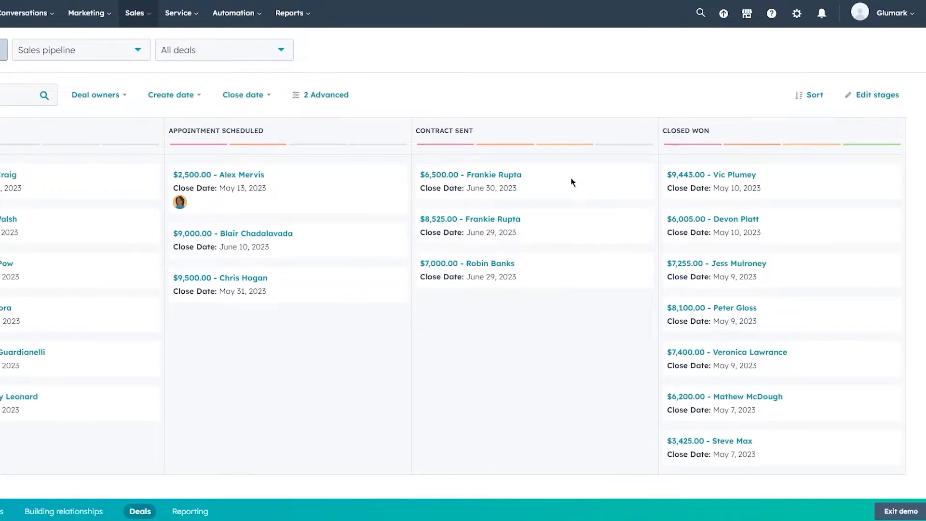
{"action": "left_click", "coordinate": [461, 295]}
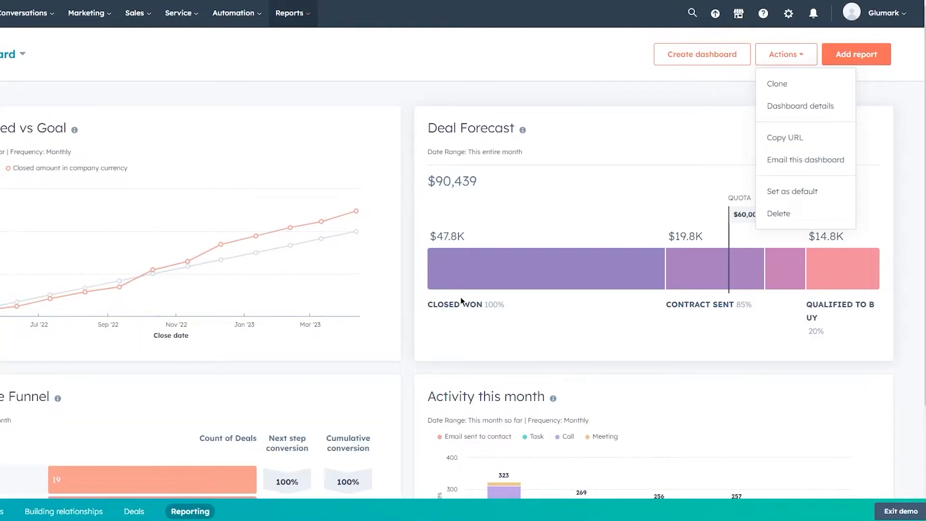
{"action": "left_click", "coordinate": [576, 217]}
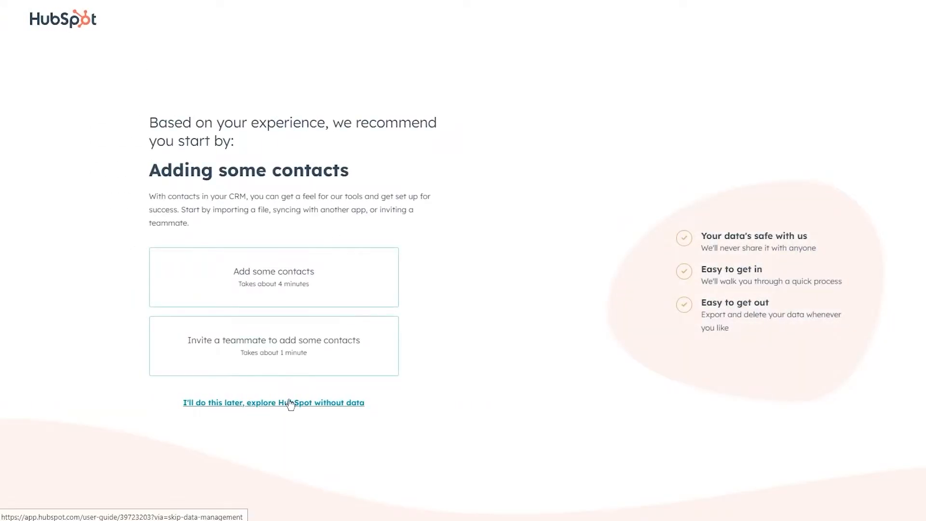
Step: Skip adding contacts and dismiss the getting-started guide welcome
{"action": "left_click", "coordinate": [289, 402]}
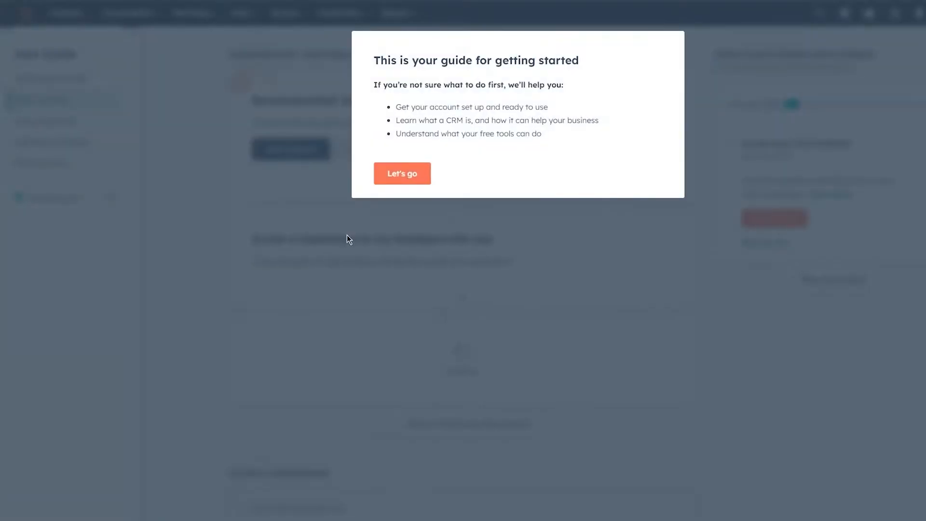
{"action": "left_click", "coordinate": [412, 174]}
{"action": "left_click", "coordinate": [24, 12]}
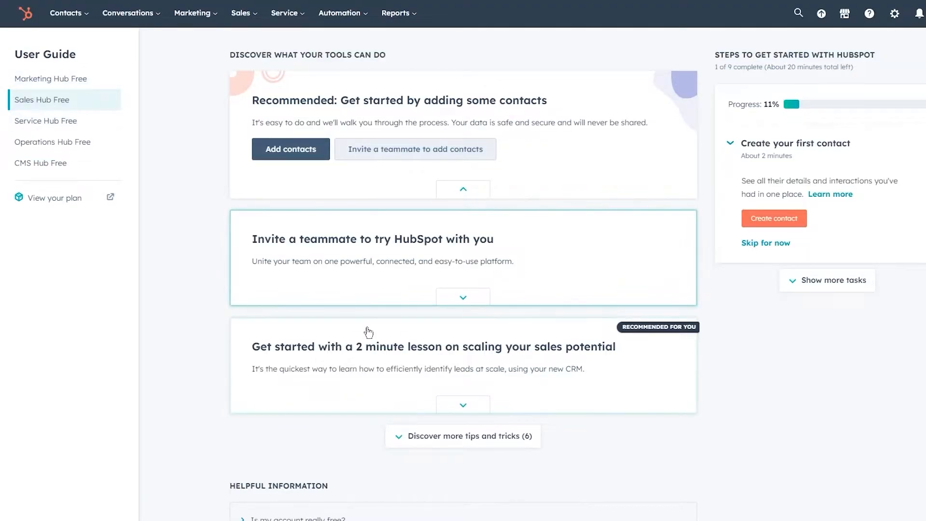
Step: Skip the contact, import, extension, meetings and team-invite tasks, then go to the dashboard
{"action": "scroll", "coordinate": [431, 247], "scroll_direction": "down", "scroll_amount": 4}
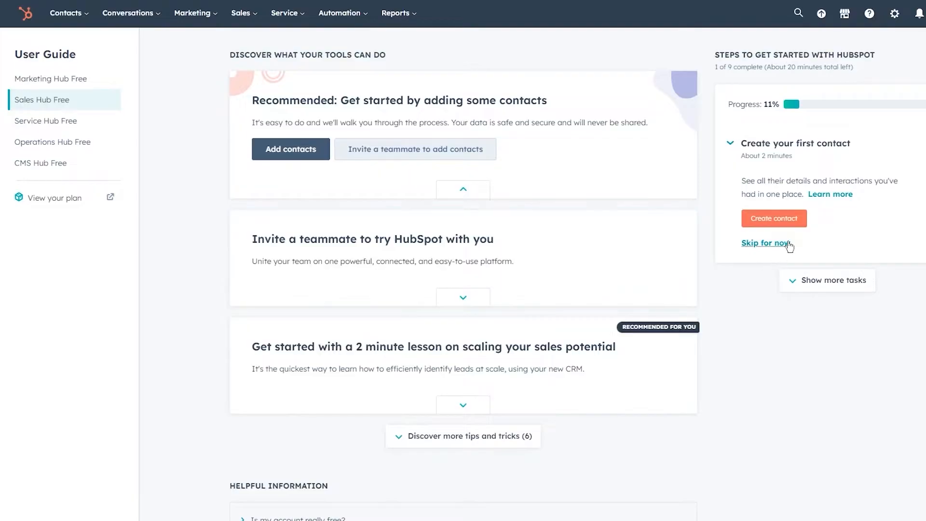
{"action": "left_click", "coordinate": [767, 244]}
{"action": "left_click", "coordinate": [754, 241]}
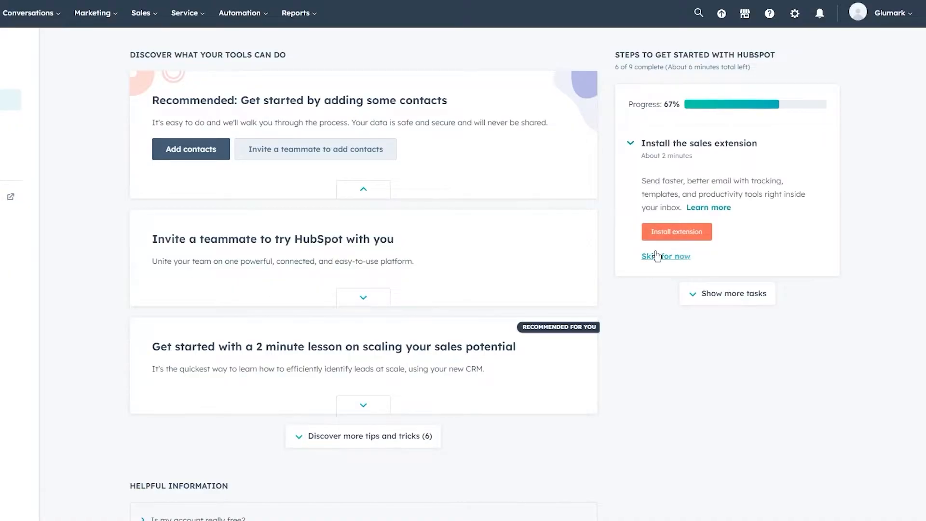
{"action": "left_click", "coordinate": [656, 254]}
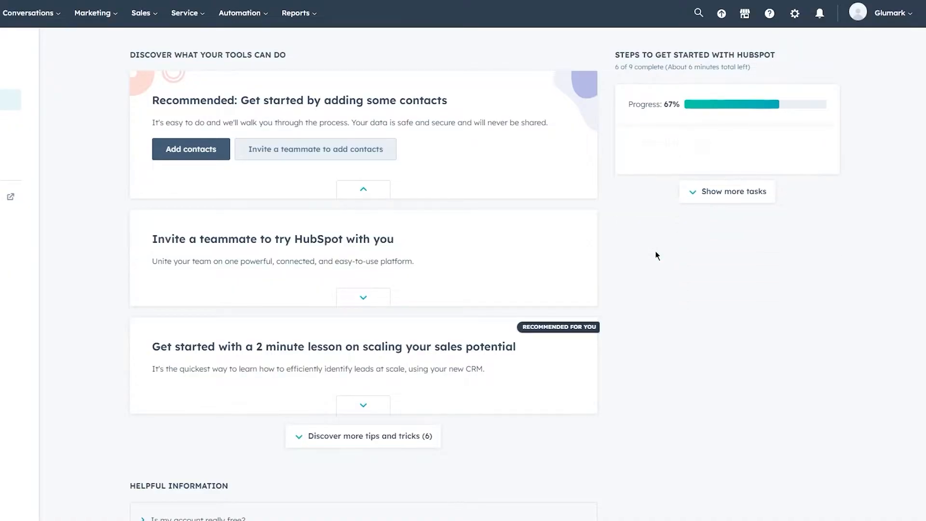
{"action": "left_click", "coordinate": [647, 244]}
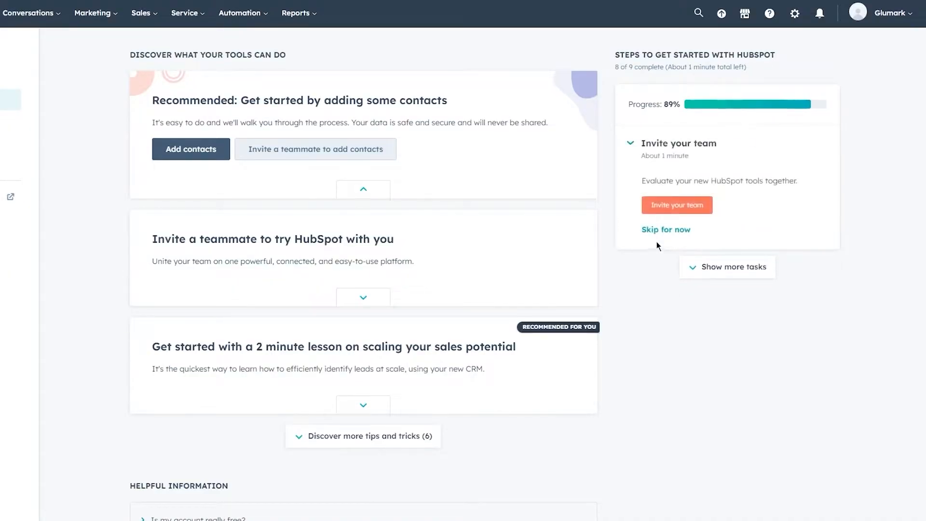
{"action": "left_click", "coordinate": [654, 231]}
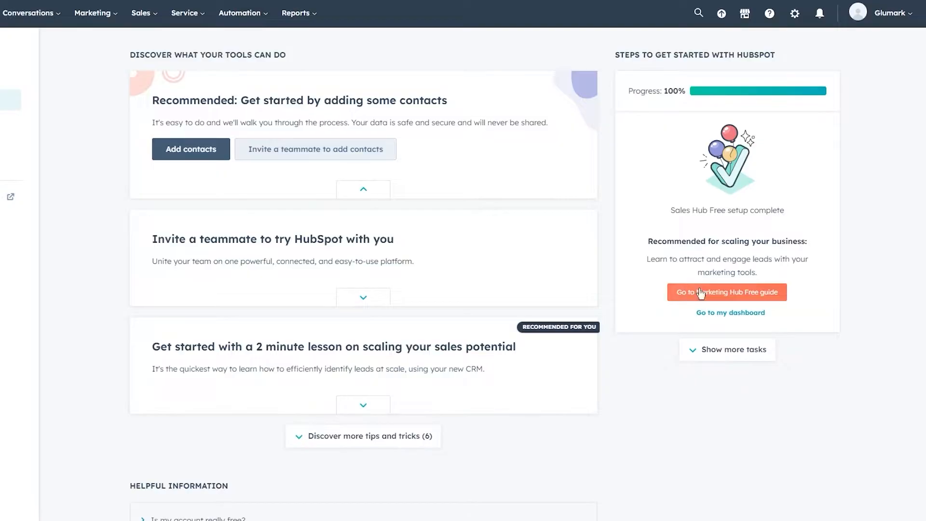
{"action": "left_click", "coordinate": [716, 313]}
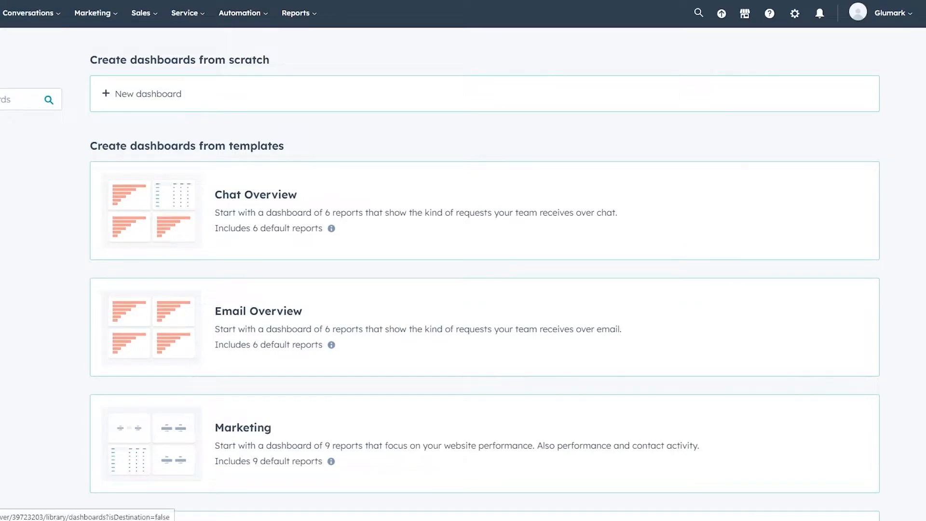
Step: Back in the user guide, browse the Marketing, Sales, Service, Operations and CMS Hub Free guides, ending on Sales Hub Free
{"action": "key", "text": "alt+Left"}
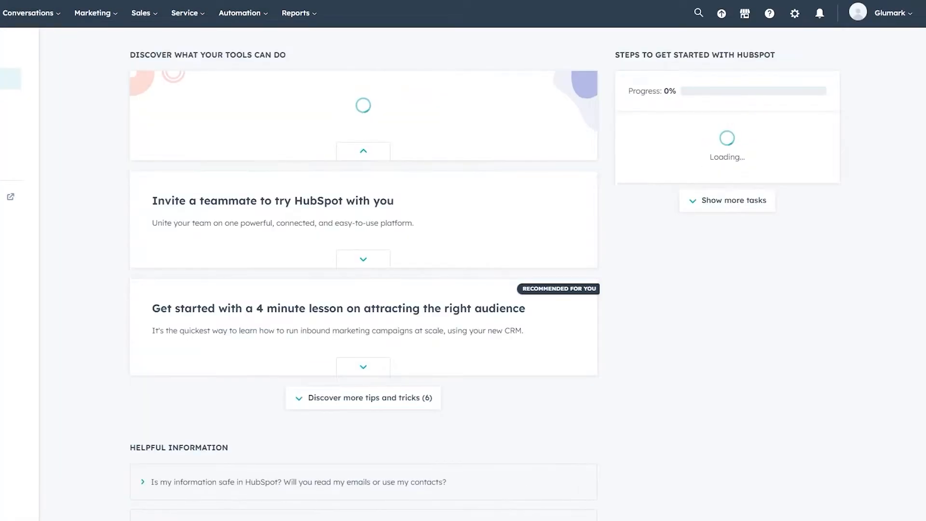
{"action": "left_click", "coordinate": [81, 83]}
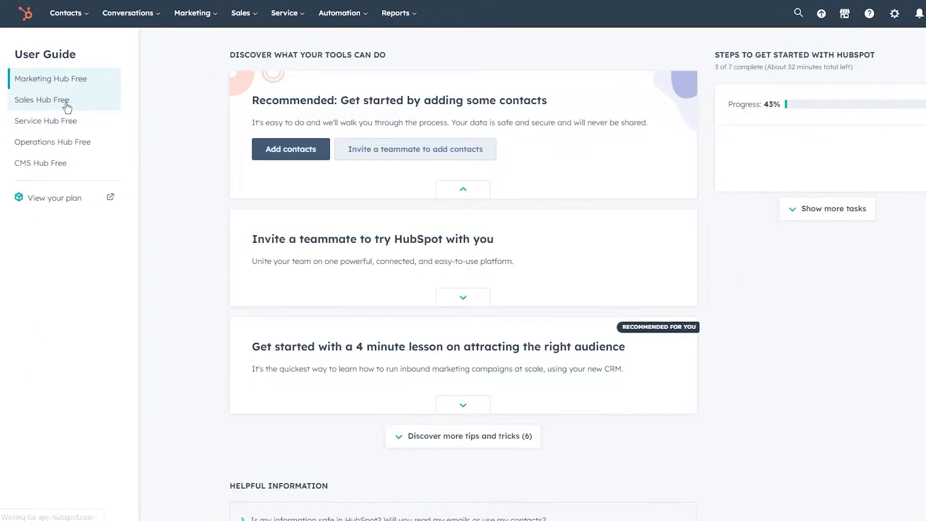
{"action": "left_click", "coordinate": [65, 102]}
{"action": "left_click", "coordinate": [65, 121]}
{"action": "left_click", "coordinate": [68, 144]}
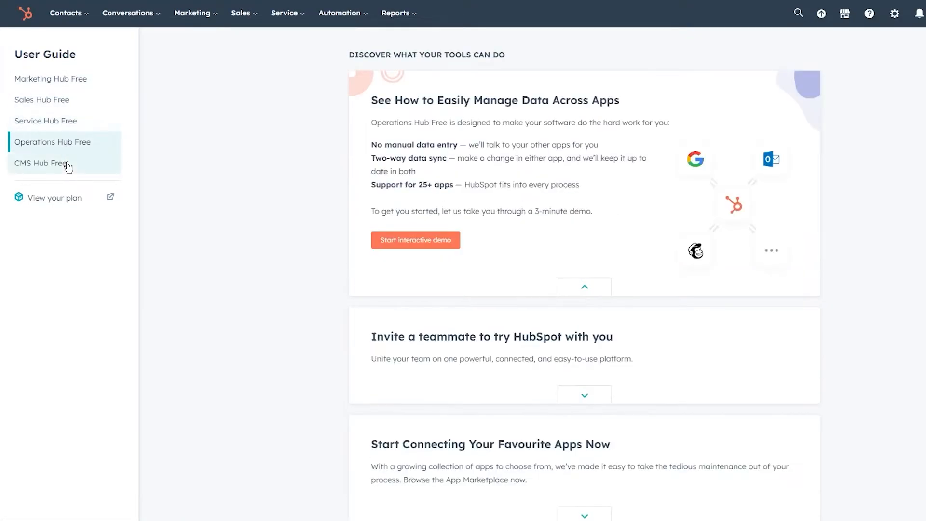
{"action": "left_click", "coordinate": [67, 164]}
{"action": "left_click", "coordinate": [80, 100]}
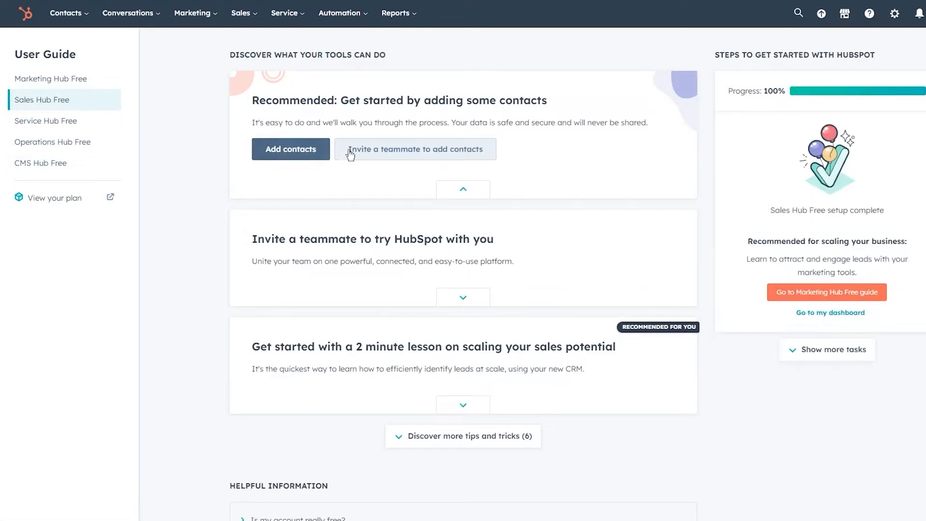
{"action": "scroll", "coordinate": [539, 216], "scroll_direction": "down", "scroll_amount": 4}
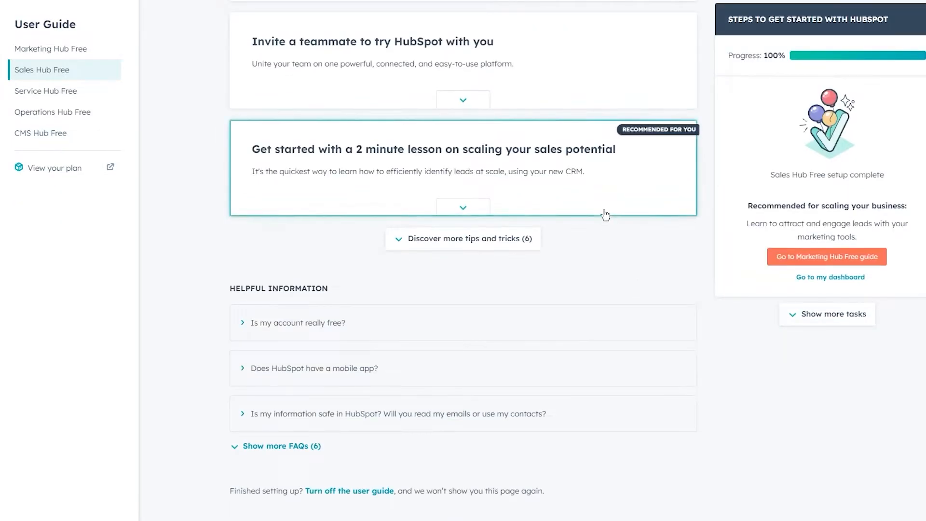
{"action": "scroll", "coordinate": [603, 211], "scroll_direction": "up", "scroll_amount": 4}
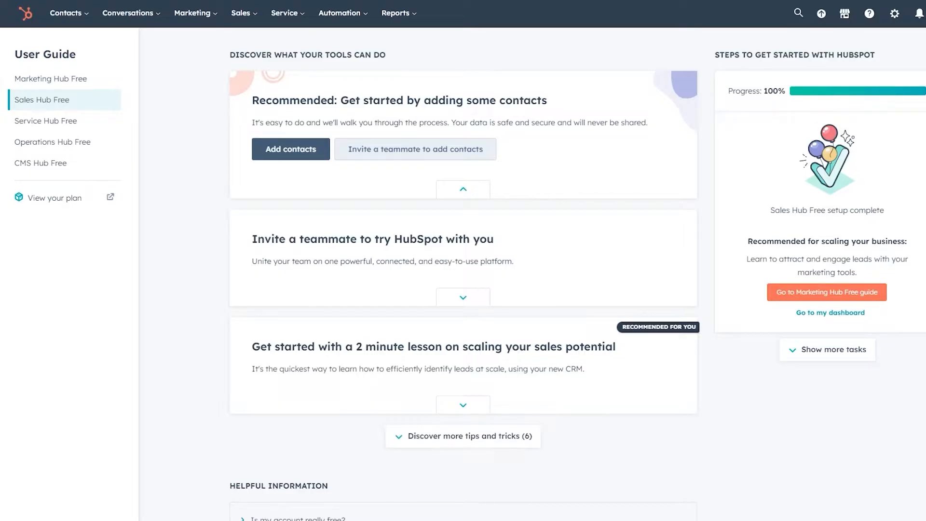
Step: Review the personal Email settings and expand the Download the email extension options
{"action": "left_click", "coordinate": [895, 13]}
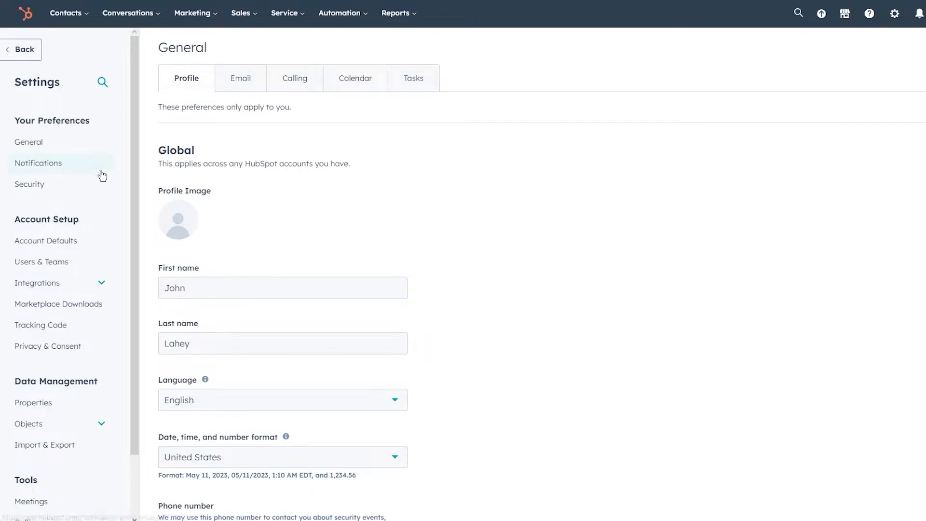
{"action": "left_click", "coordinate": [249, 82]}
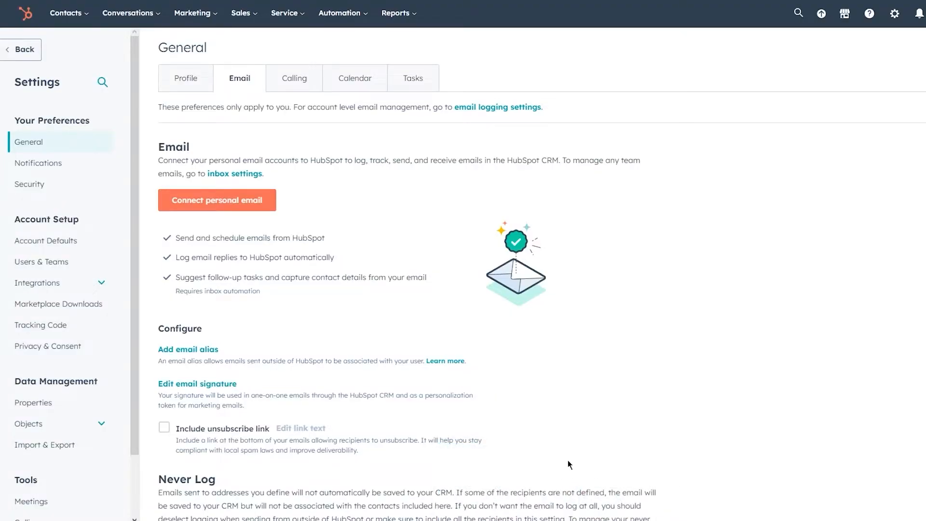
{"action": "scroll", "coordinate": [497, 367], "scroll_direction": "down", "scroll_amount": 5}
{"action": "scroll", "coordinate": [471, 348], "scroll_direction": "up", "scroll_amount": 1}
{"action": "scroll", "coordinate": [471, 348], "scroll_direction": "down", "scroll_amount": 5}
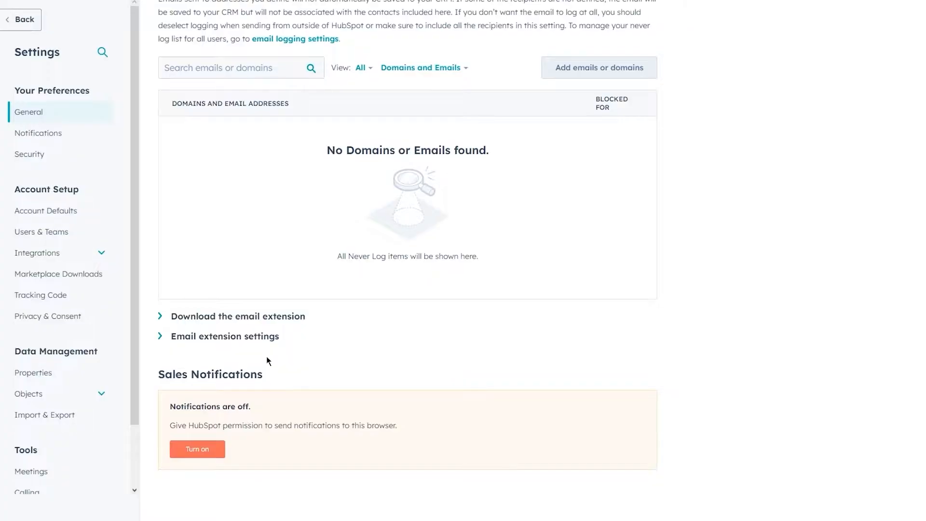
{"action": "scroll", "coordinate": [326, 341], "scroll_direction": "up", "scroll_amount": 10}
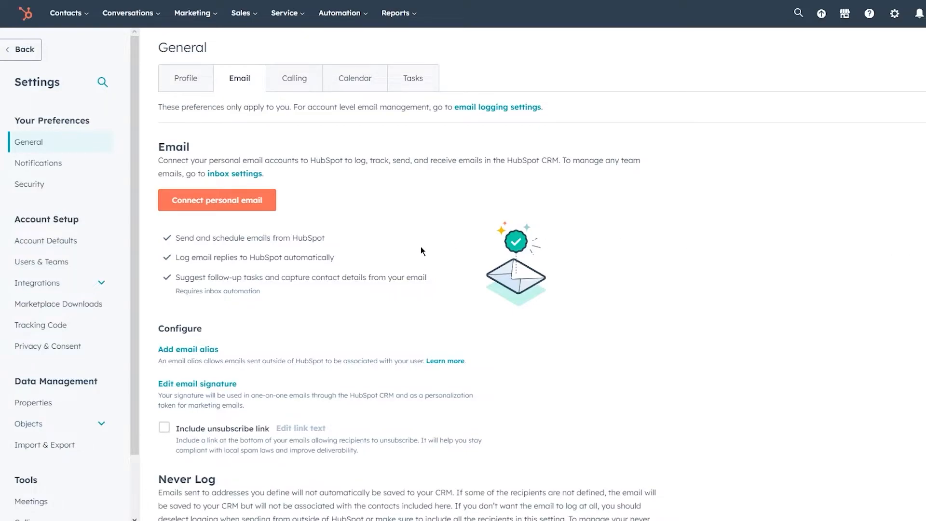
{"action": "scroll", "coordinate": [906, 248], "scroll_direction": "down", "scroll_amount": 10}
{"action": "left_click", "coordinate": [162, 317]}
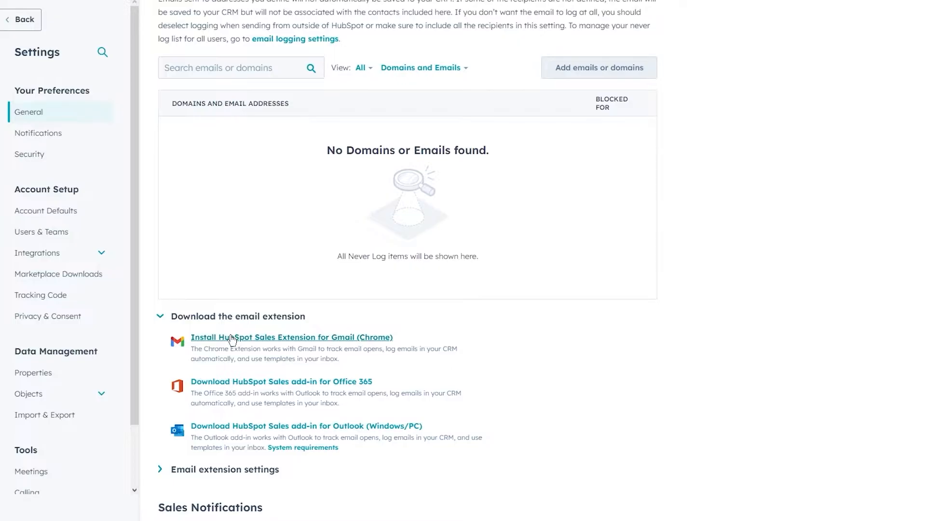
{"action": "scroll", "coordinate": [666, 377], "scroll_direction": "up", "scroll_amount": 10}
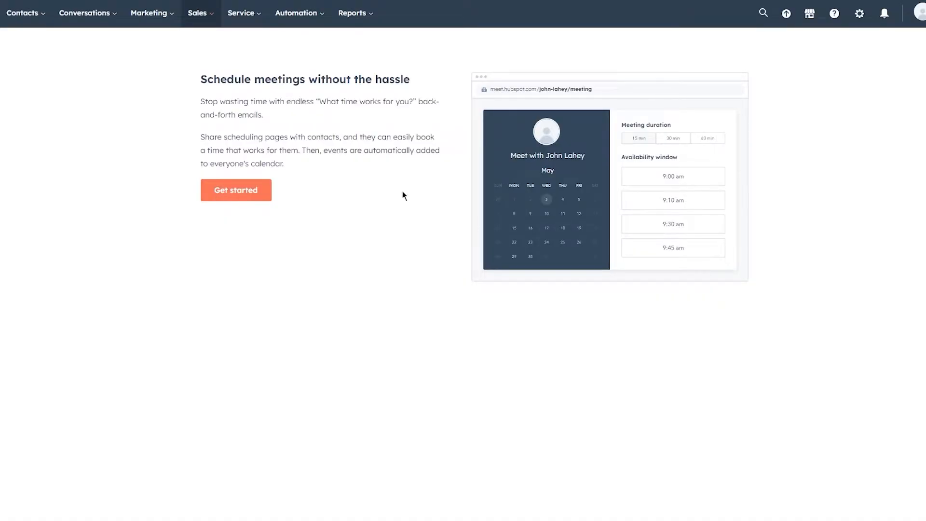
Step: Get started with meetings scheduling and begin creating a new scheduling page
{"action": "left_click", "coordinate": [247, 199]}
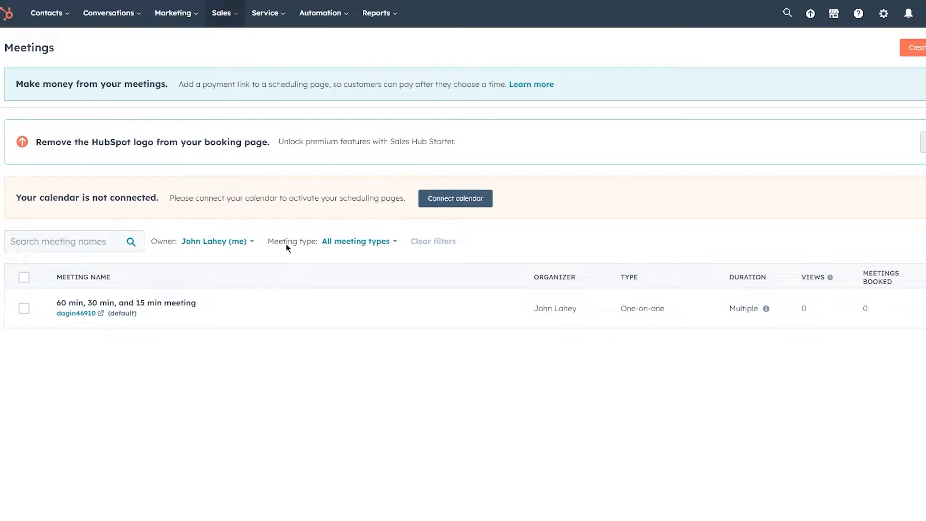
{"action": "mouse_move", "coordinate": [131, 307]}
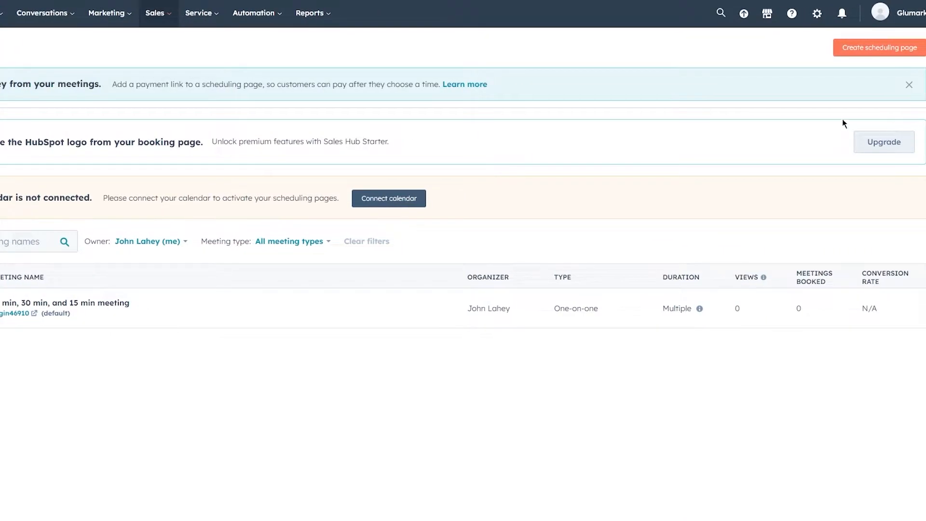
{"action": "left_click", "coordinate": [863, 47]}
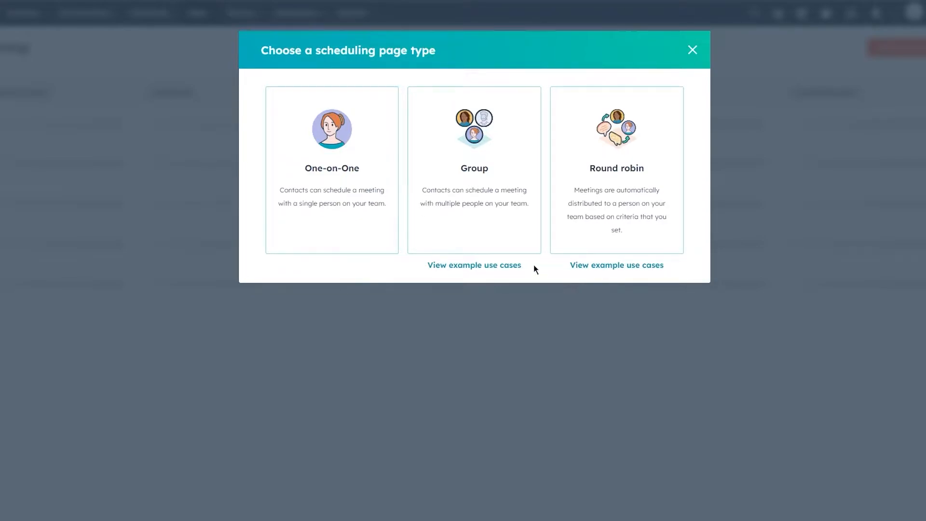
Step: Choose the One-on-One scheduling page type
{"action": "left_click", "coordinate": [299, 251]}
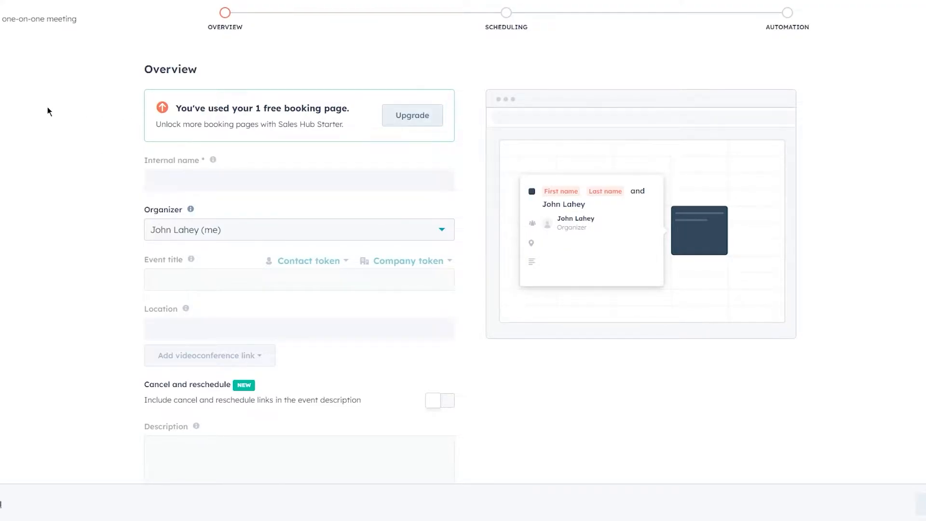
Step: Keep the current user as the one-on-one meeting's organizer
{"action": "scroll", "coordinate": [47, 111], "scroll_direction": "down", "scroll_amount": 1}
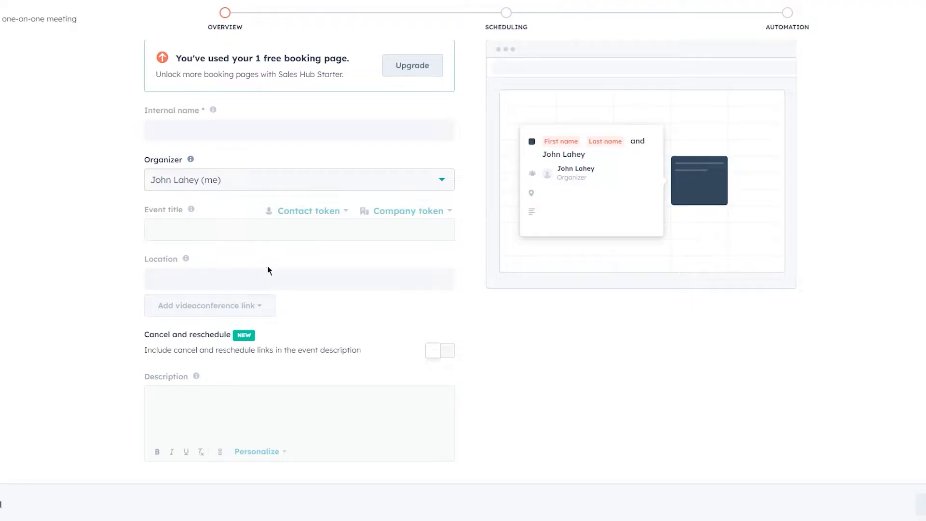
{"action": "scroll", "coordinate": [267, 265], "scroll_direction": "up", "scroll_amount": 1}
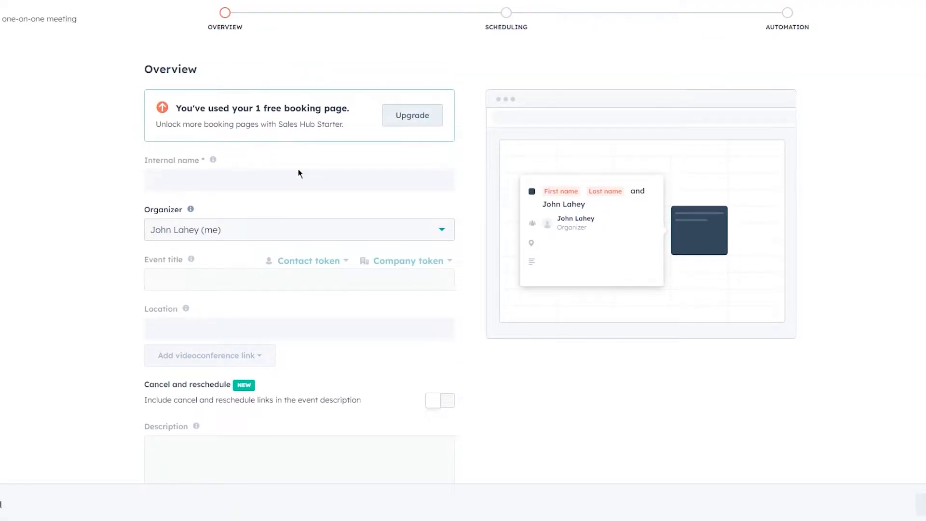
{"action": "left_click", "coordinate": [274, 230]}
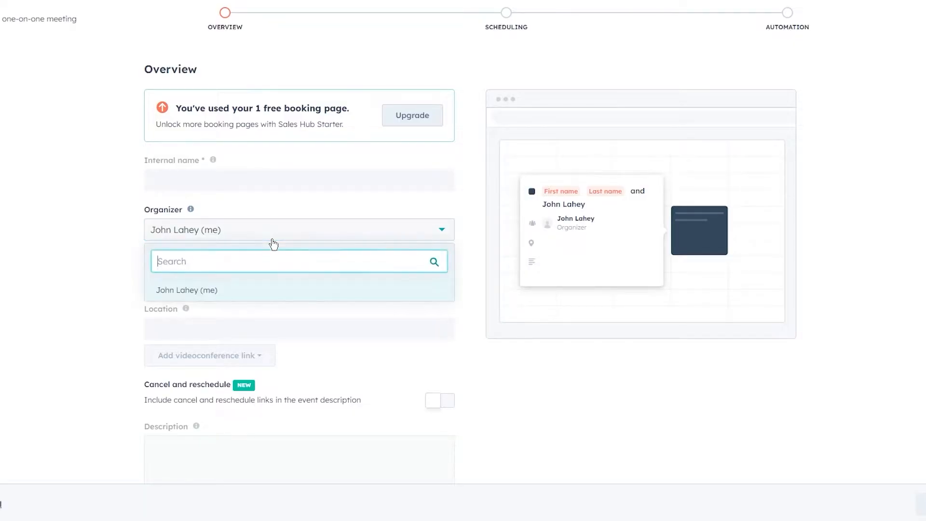
{"action": "left_click", "coordinate": [216, 291]}
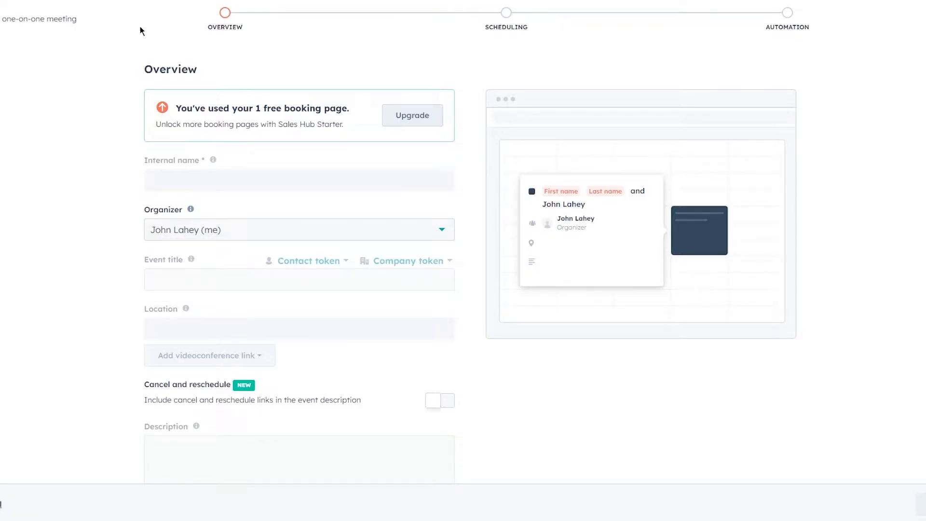
Step: Enter 'hfuyr fyufhfv uf' as the meeting's event title
{"action": "scroll", "coordinate": [159, 126], "scroll_direction": "down", "scroll_amount": 1}
{"action": "left_click", "coordinate": [223, 236]}
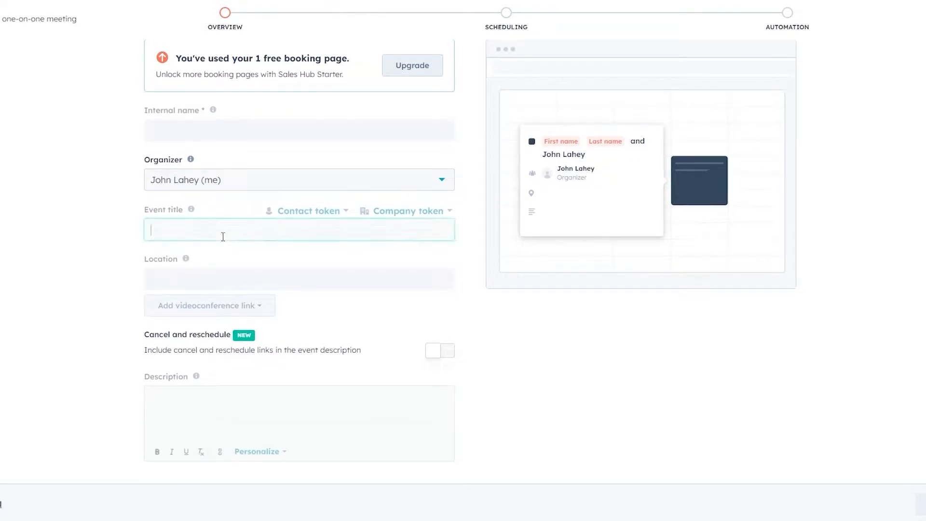
{"action": "left_click", "coordinate": [227, 129]}
{"action": "left_click", "coordinate": [216, 227]}
{"action": "type", "text": "hfuyr fyufhfv uf"}
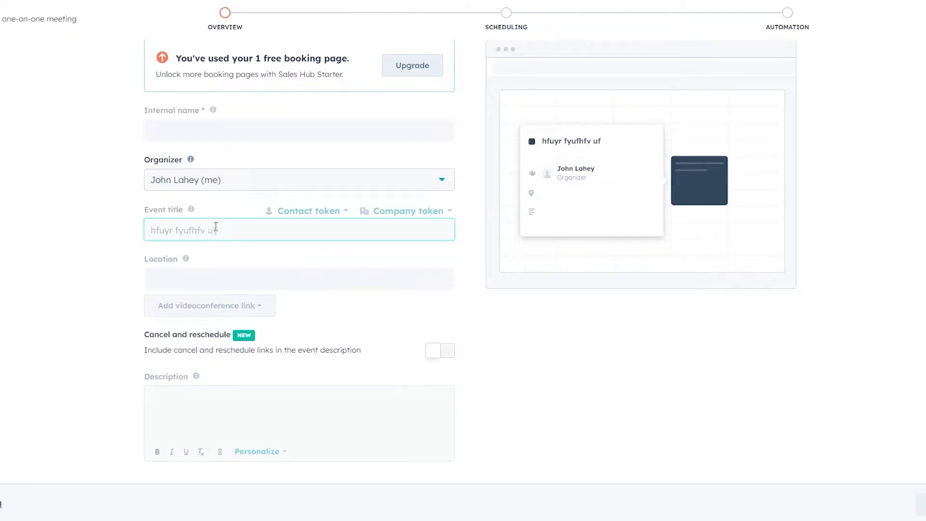
{"action": "left_click", "coordinate": [99, 172]}
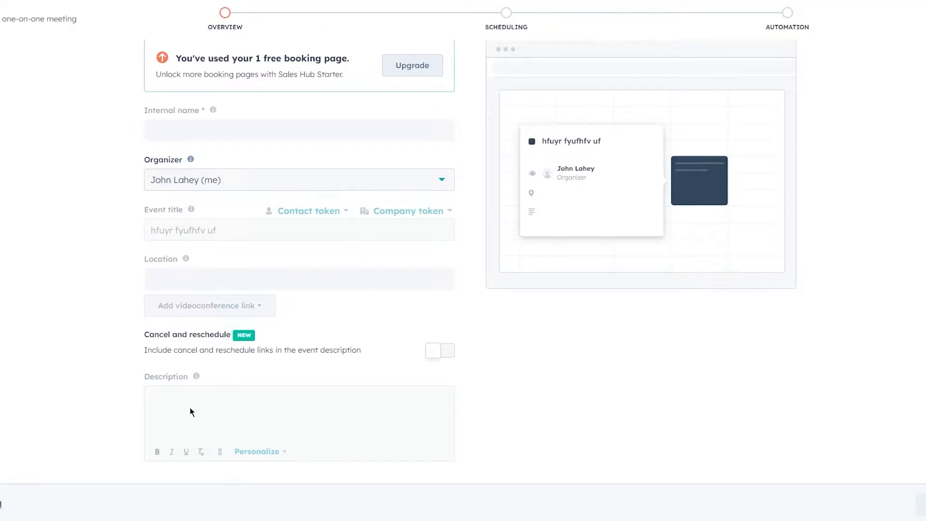
{"action": "scroll", "coordinate": [877, 483], "scroll_direction": "up", "scroll_amount": 1}
{"action": "scroll", "coordinate": [877, 484], "scroll_direction": "up", "scroll_amount": 1}
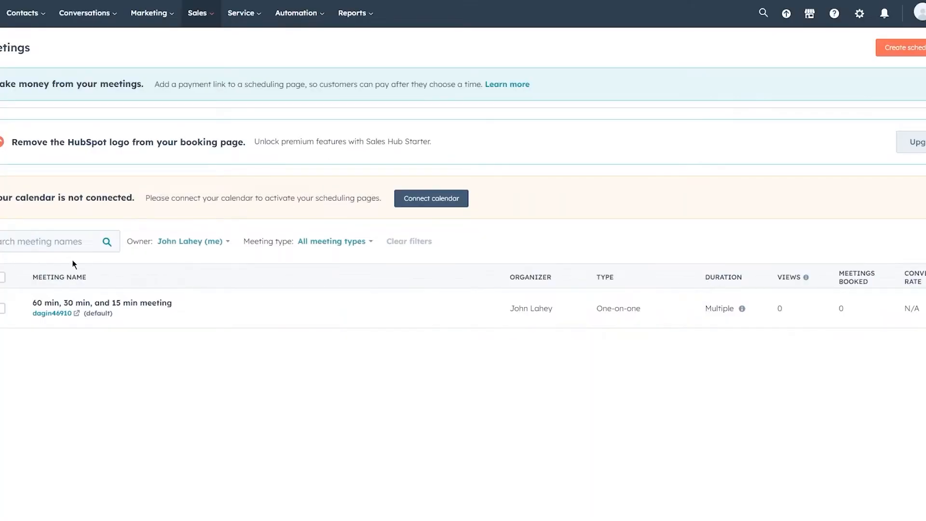
Step: Edit the 60 min, 30 min, and 15 min meeting, reviewing its Overview, Scheduling and Automation tabs
{"action": "double_click", "coordinate": [89, 305]}
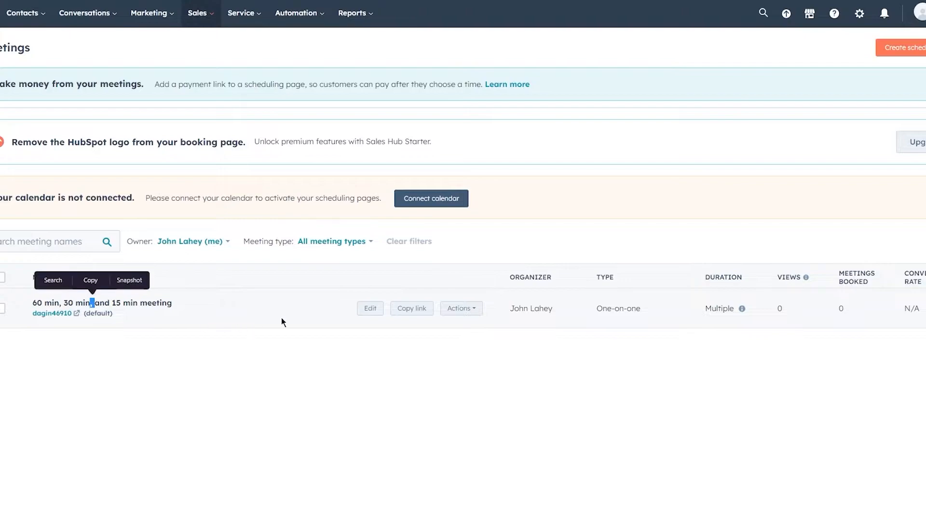
{"action": "left_click", "coordinate": [369, 309]}
{"action": "mouse_move", "coordinate": [368, 316]}
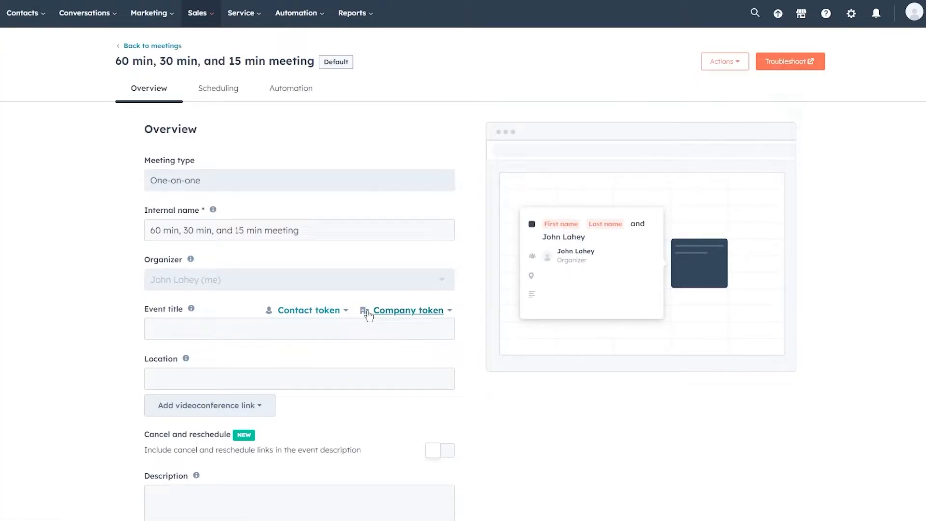
{"action": "scroll", "coordinate": [238, 303], "scroll_direction": "down", "scroll_amount": 2}
{"action": "scroll", "coordinate": [238, 303], "scroll_direction": "up", "scroll_amount": 3}
{"action": "left_click_drag", "start_coordinate": [220, 88], "coordinate": [224, 89]}
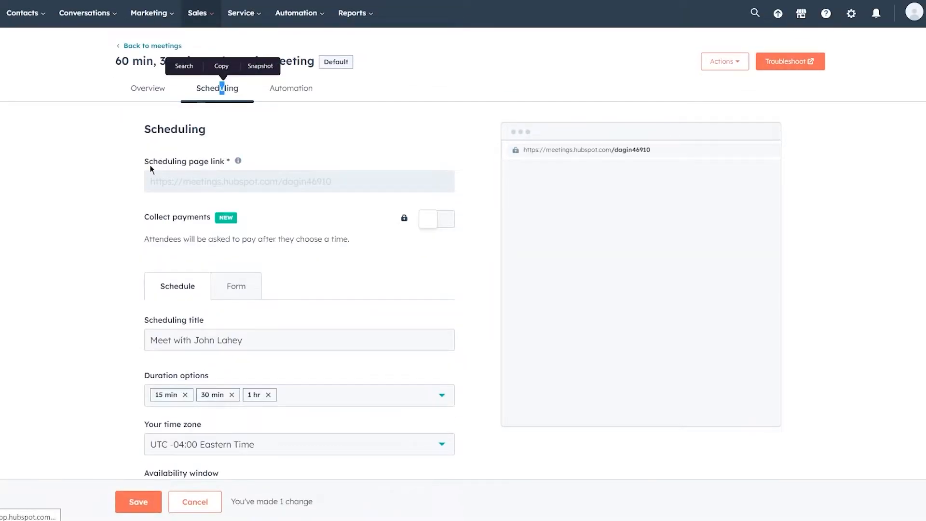
{"action": "scroll", "coordinate": [106, 209], "scroll_direction": "down", "scroll_amount": 2}
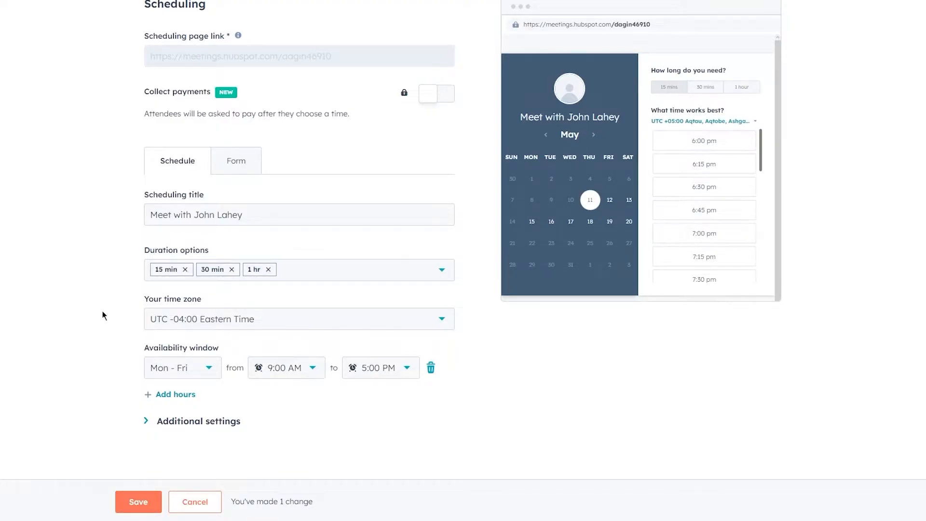
{"action": "scroll", "coordinate": [231, 263], "scroll_direction": "up", "scroll_amount": 2}
{"action": "left_click", "coordinate": [265, 99]}
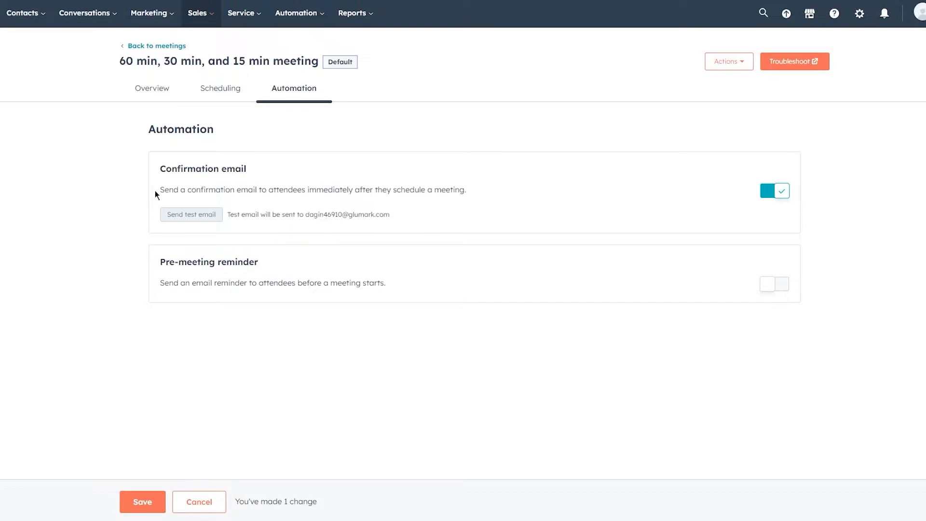
Step: Send a test confirmation email, then cancel the meeting's pending change
{"action": "left_click", "coordinate": [179, 220]}
{"action": "left_click", "coordinate": [179, 503]}
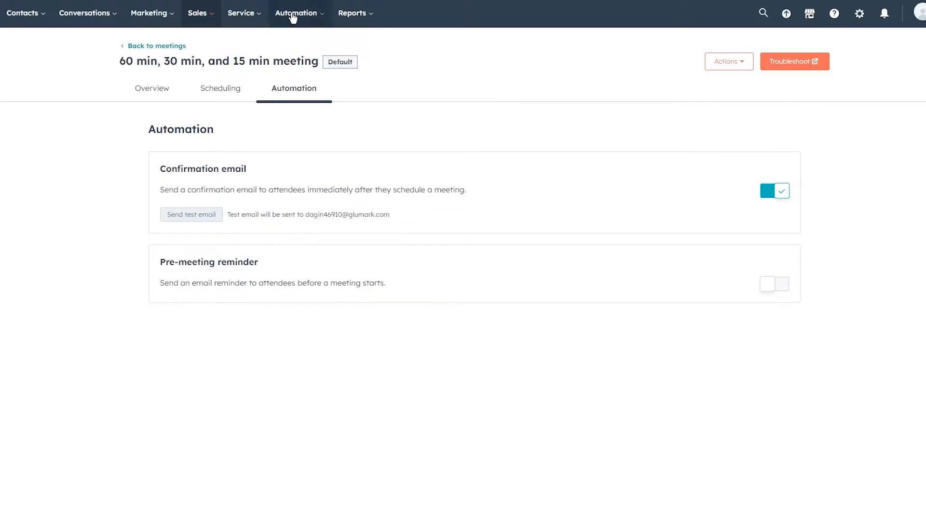
Step: Go to Sales > Deals, then visit the Import or sync page
{"action": "mouse_move", "coordinate": [197, 18]}
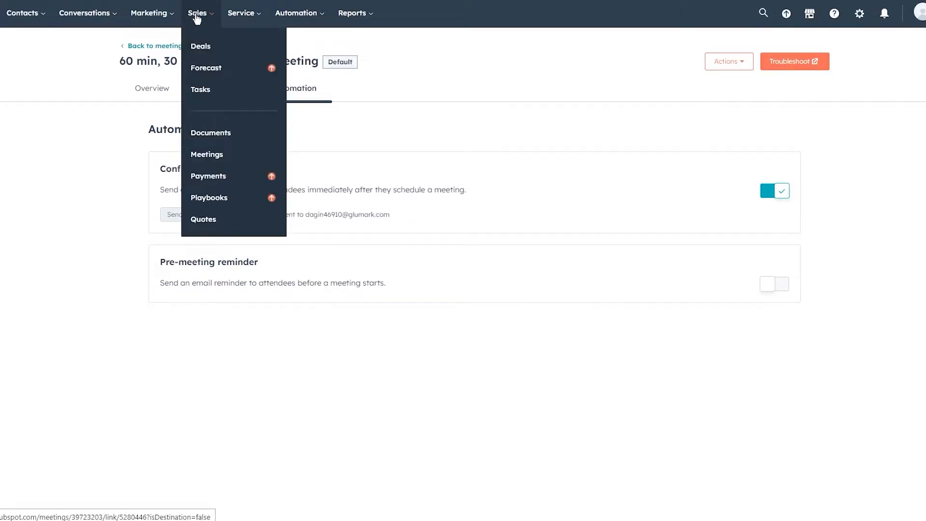
{"action": "left_click", "coordinate": [206, 49]}
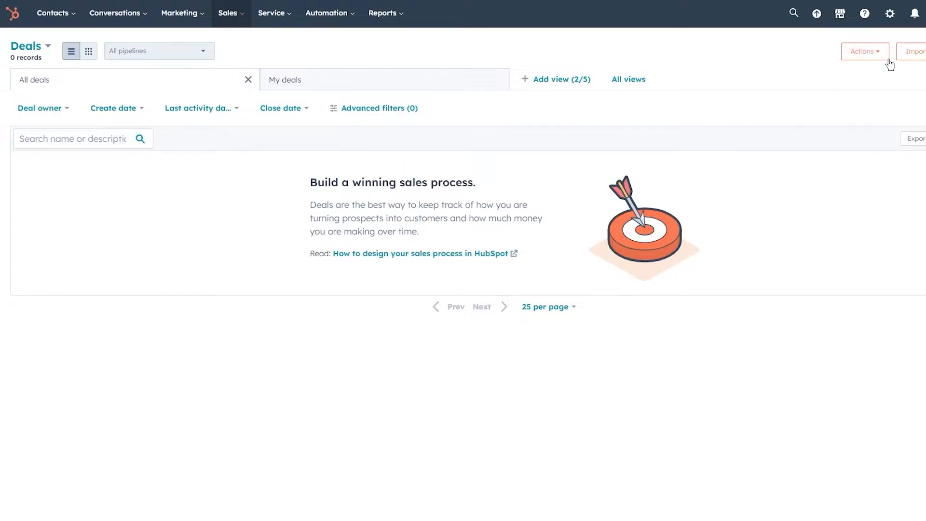
{"action": "left_click", "coordinate": [827, 50]}
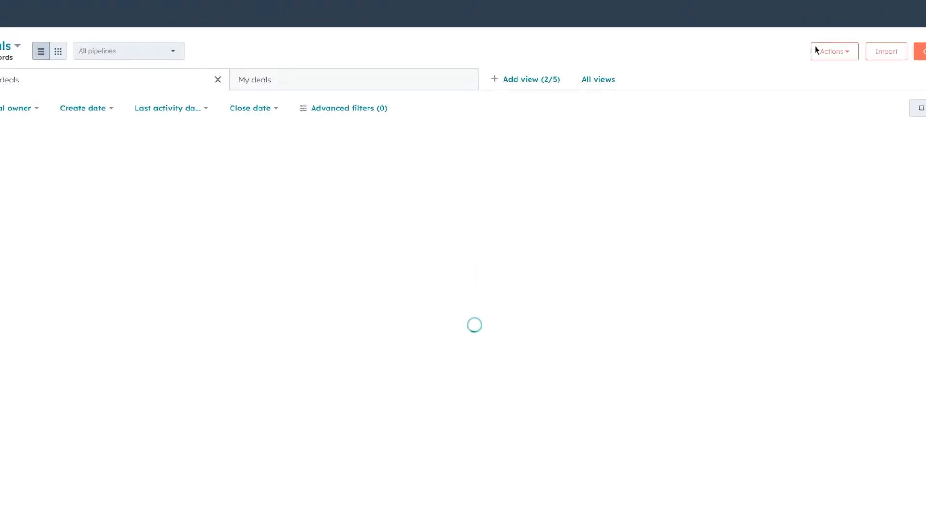
Step: Start a deal named 'First Deal' in Sales Pipeline at stage Qualified To Buy
{"action": "left_click", "coordinate": [862, 54]}
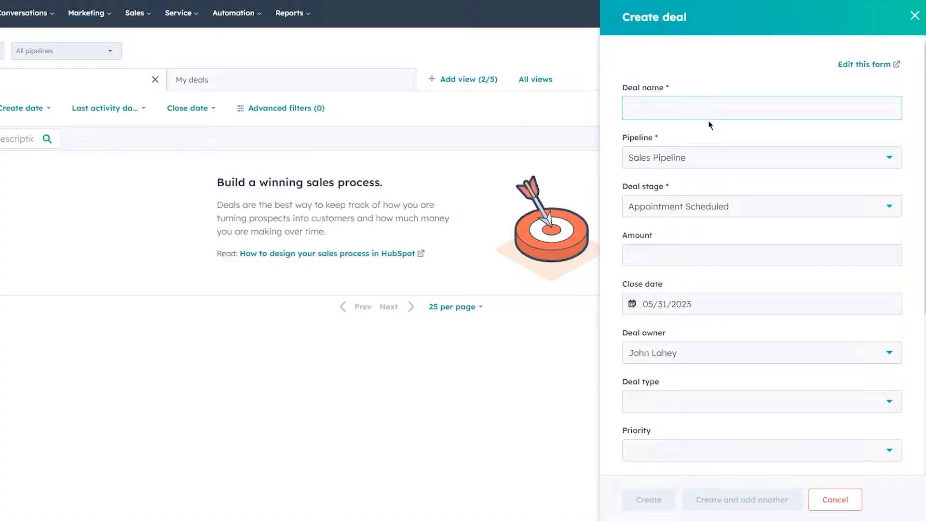
{"action": "type", "text": "First Deal"}
{"action": "left_click", "coordinate": [694, 163]}
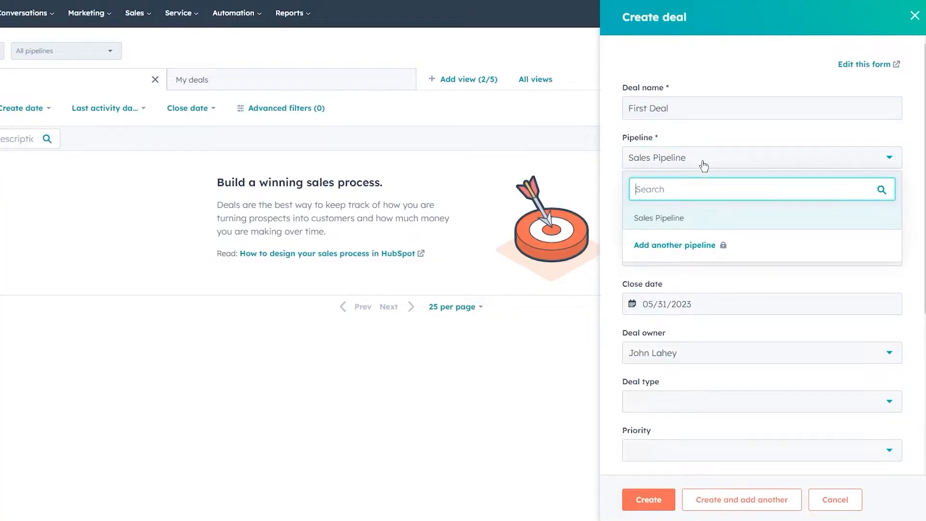
{"action": "left_click", "coordinate": [679, 218]}
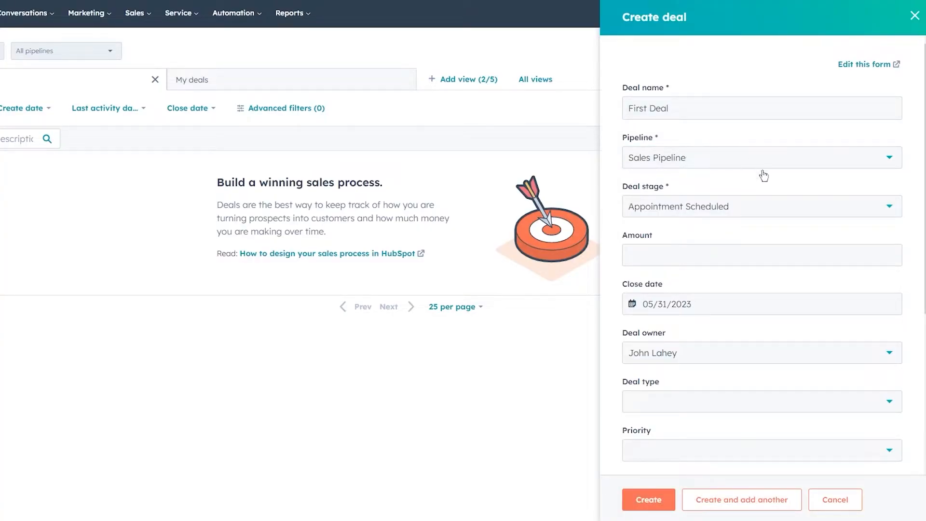
{"action": "left_click", "coordinate": [714, 212]}
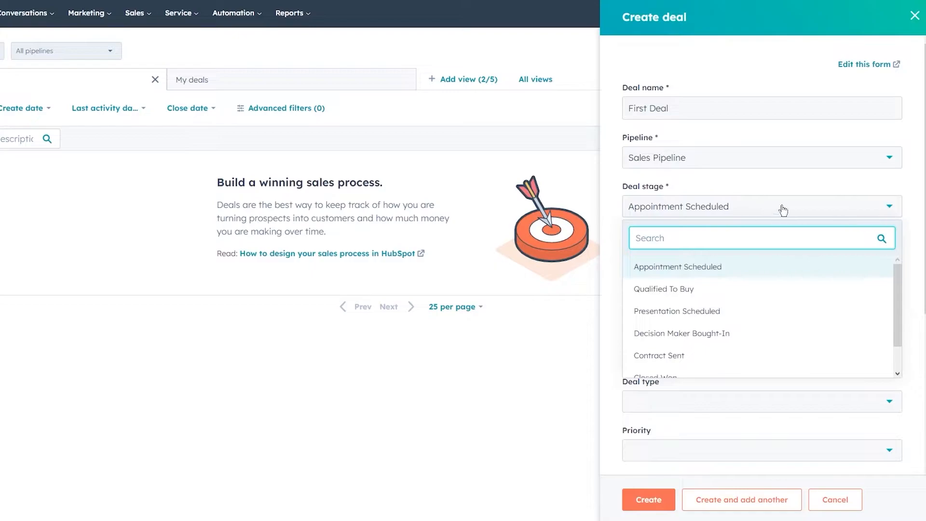
{"action": "scroll", "coordinate": [720, 307], "scroll_direction": "down", "scroll_amount": 1}
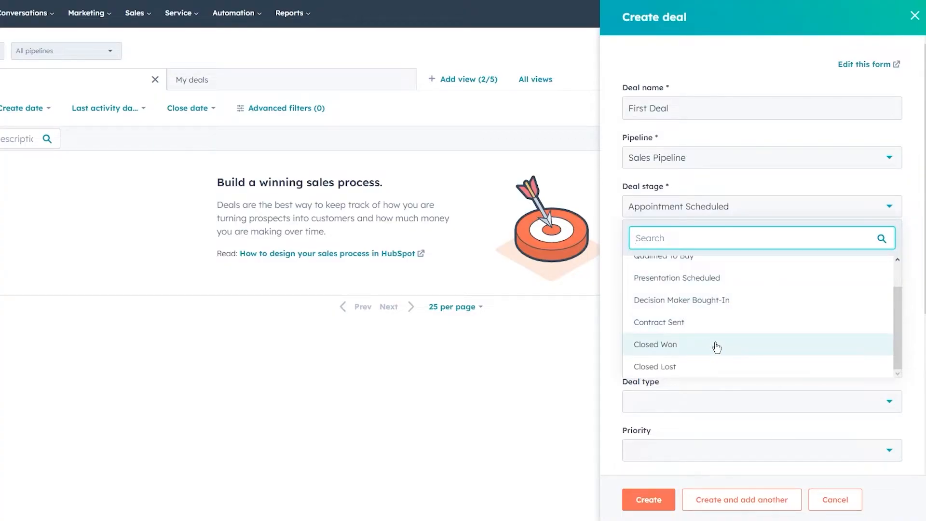
{"action": "scroll", "coordinate": [698, 342], "scroll_direction": "up", "scroll_amount": 1}
{"action": "scroll", "coordinate": [709, 290], "scroll_direction": "up", "scroll_amount": 1}
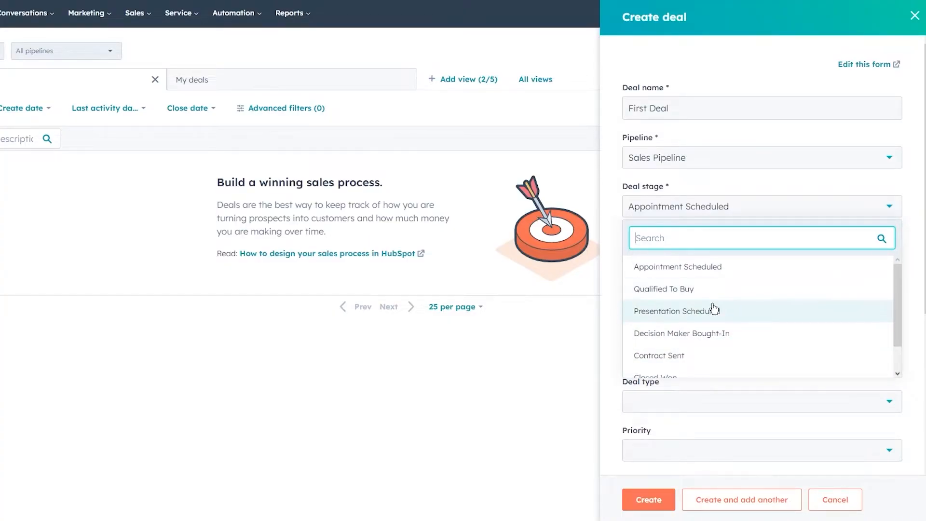
{"action": "scroll", "coordinate": [707, 313], "scroll_direction": "down", "scroll_amount": 2}
{"action": "scroll", "coordinate": [704, 291], "scroll_direction": "up", "scroll_amount": 2}
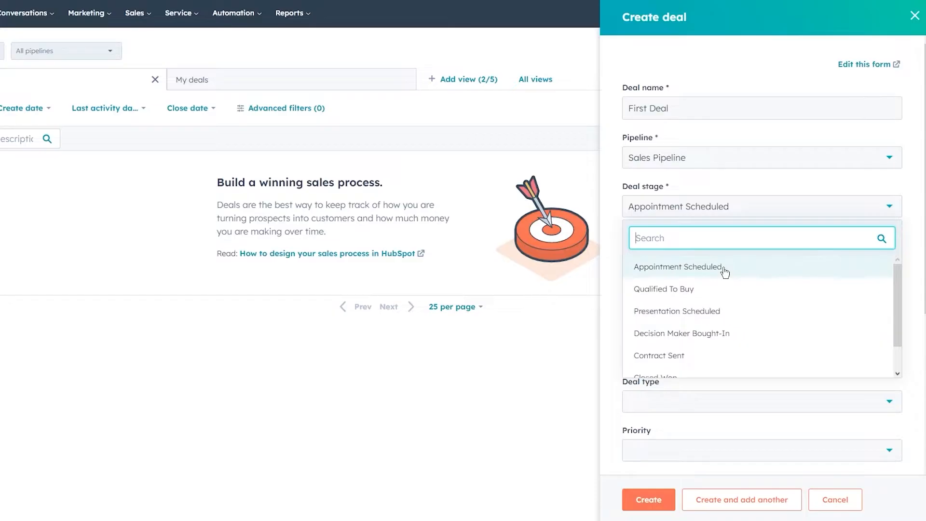
{"action": "left_click", "coordinate": [700, 291]}
Step: Set the deal amount to 9000 and the close date to 06/15/2023
{"action": "left_click", "coordinate": [708, 263]}
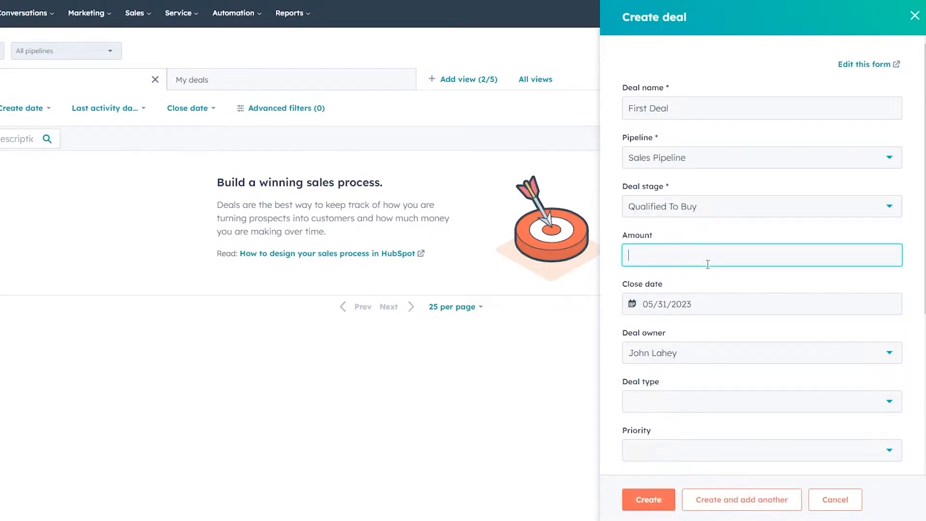
{"action": "type", "text": "9000"}
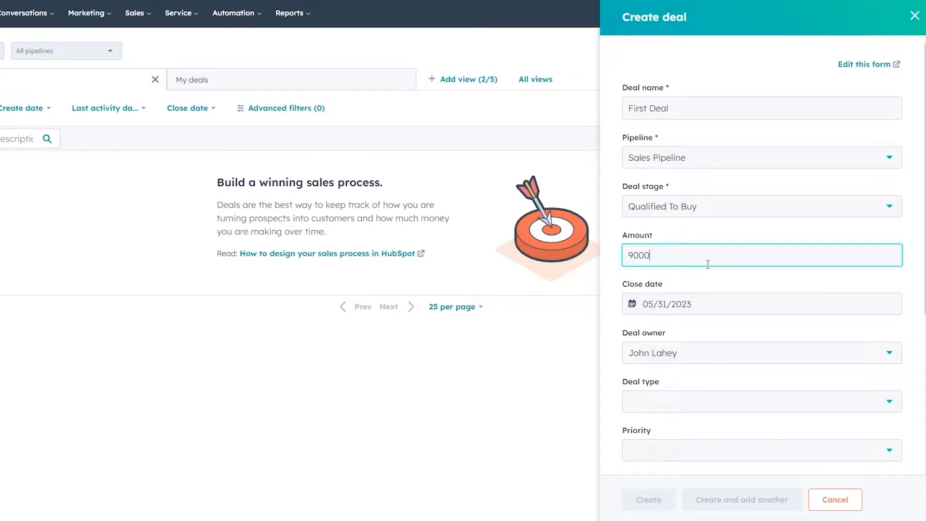
{"action": "scroll", "coordinate": [708, 265], "scroll_direction": "down", "scroll_amount": 4}
{"action": "left_click", "coordinate": [704, 109]}
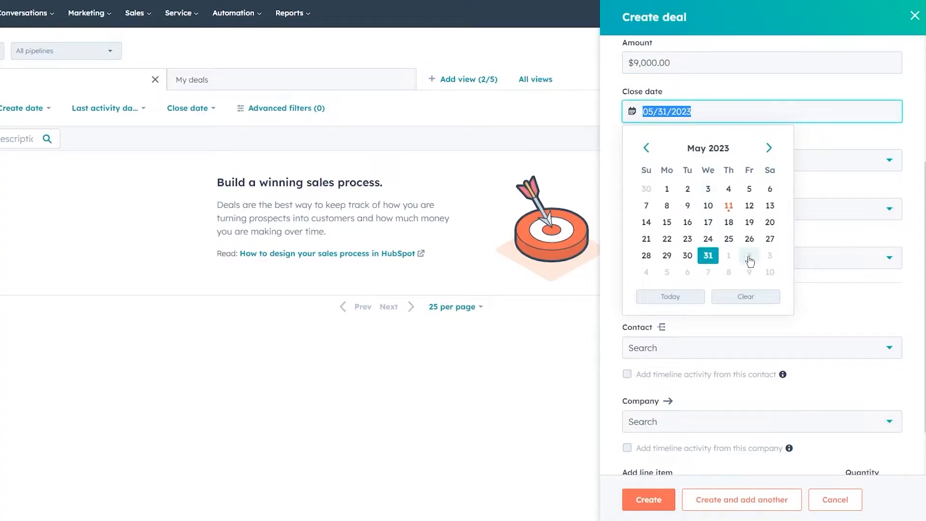
{"action": "left_click", "coordinate": [769, 147]}
{"action": "left_click", "coordinate": [729, 222]}
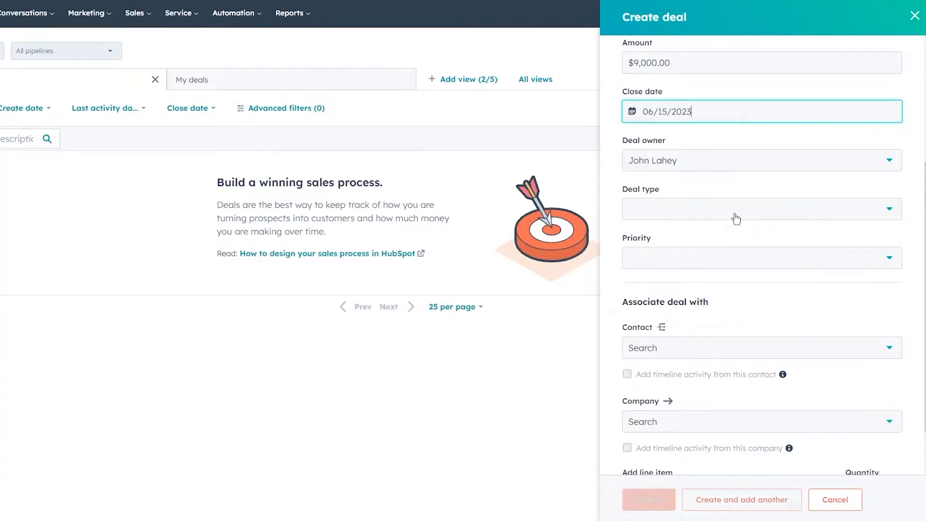
Step: Keep the current deal owner and set type New Business and priority High
{"action": "left_click", "coordinate": [700, 160]}
{"action": "left_click", "coordinate": [721, 153]}
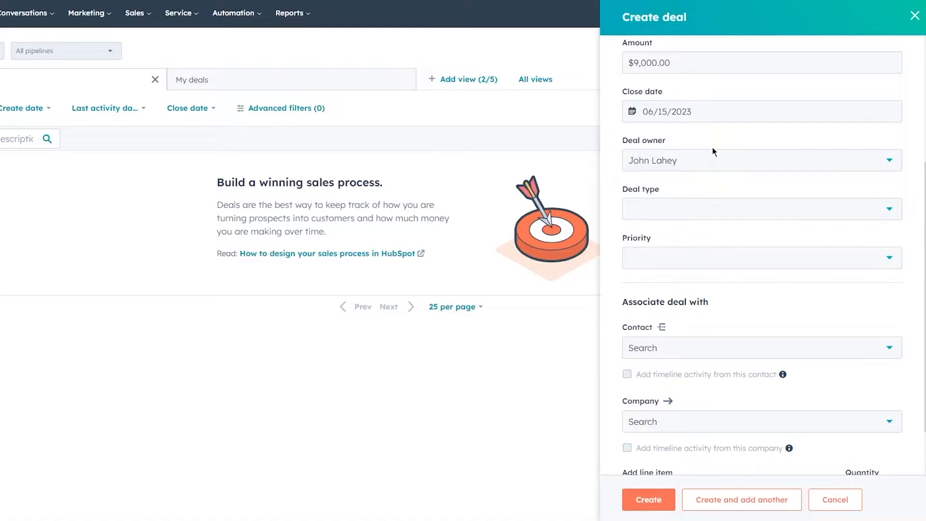
{"action": "left_click", "coordinate": [740, 213]}
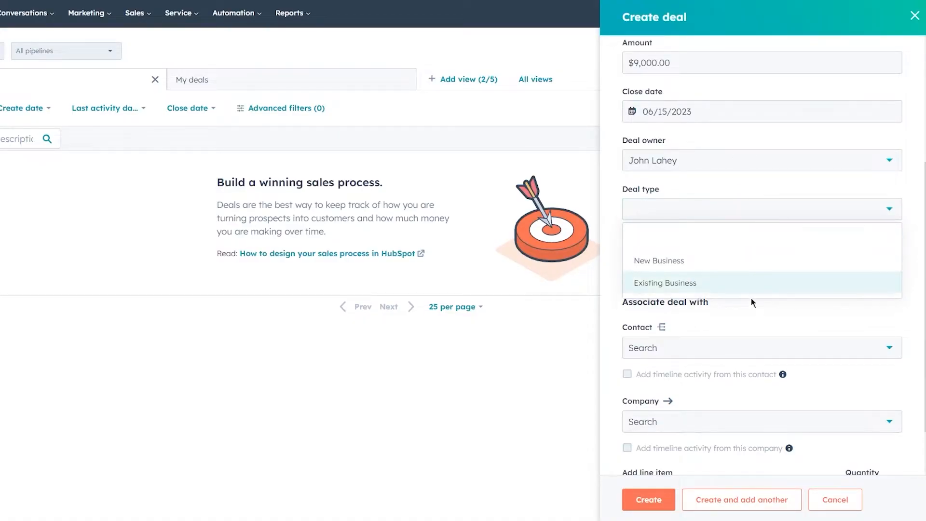
{"action": "left_click", "coordinate": [723, 261]}
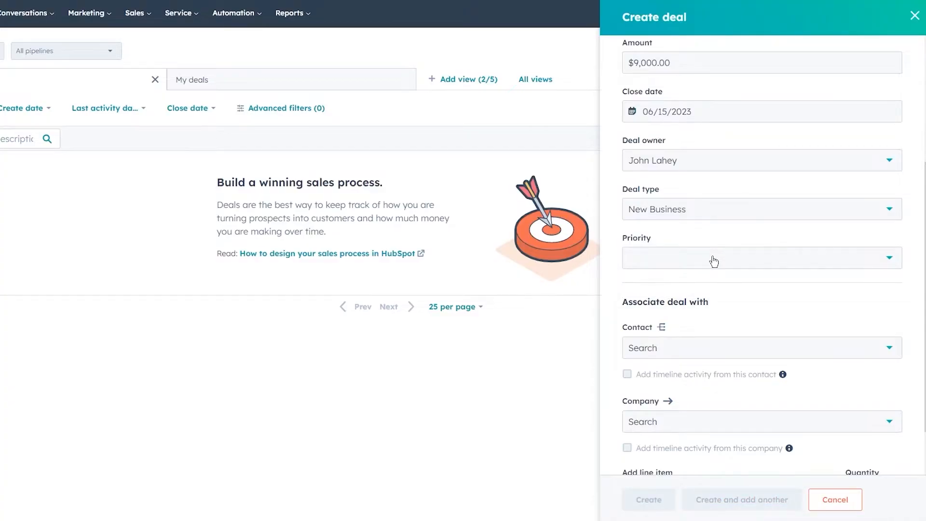
{"action": "left_click", "coordinate": [711, 258]}
{"action": "left_click", "coordinate": [681, 353]}
Step: Associate the first sample contact, leave the company empty, and create the deal
{"action": "scroll", "coordinate": [685, 357], "scroll_direction": "down", "scroll_amount": 1}
{"action": "left_click", "coordinate": [699, 293]}
{"action": "left_click", "coordinate": [743, 249]}
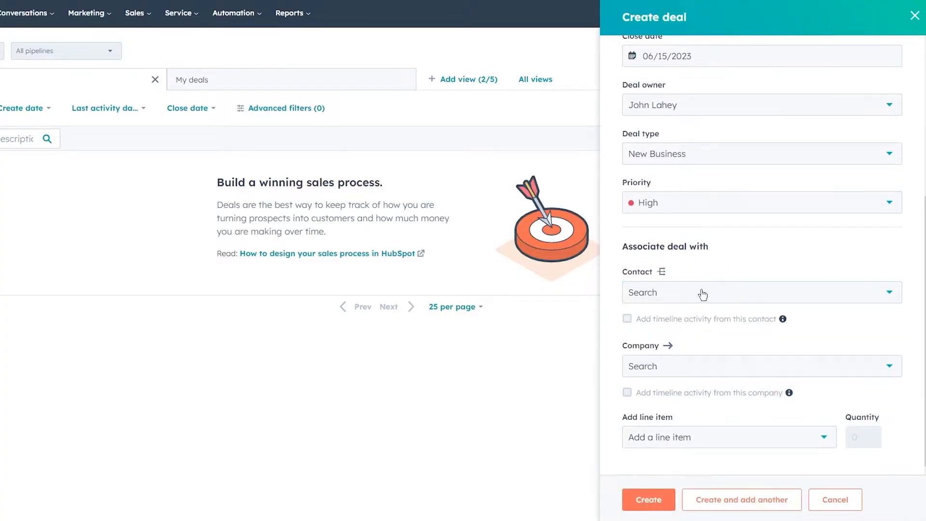
{"action": "left_click", "coordinate": [712, 291]}
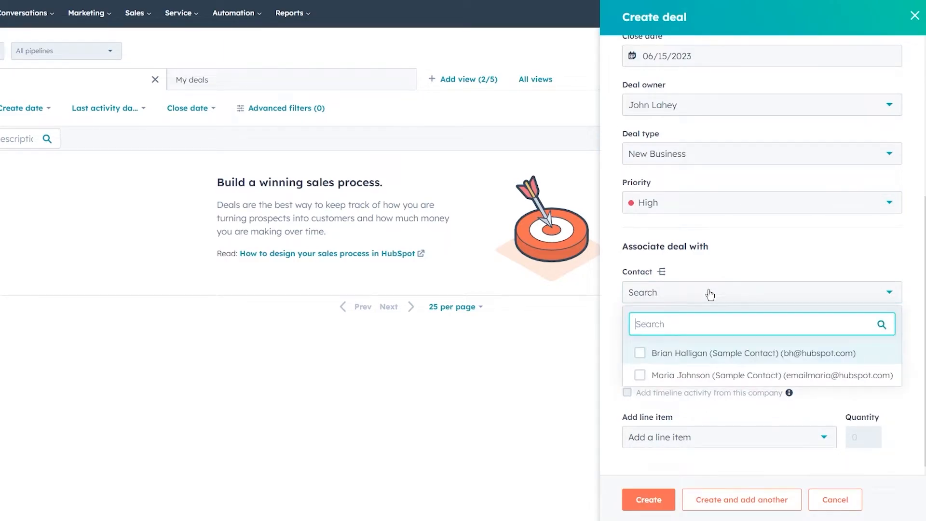
{"action": "left_click", "coordinate": [642, 356]}
{"action": "left_click", "coordinate": [847, 253]}
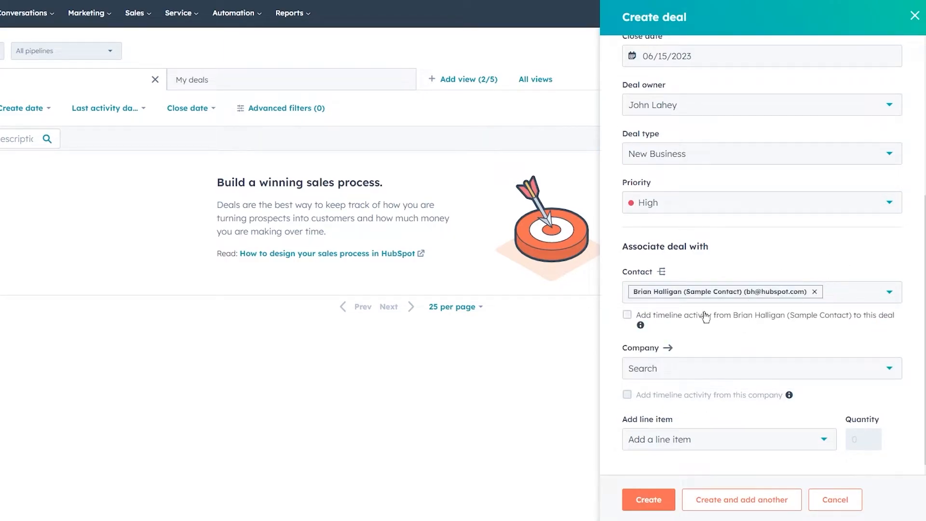
{"action": "left_click", "coordinate": [693, 369]}
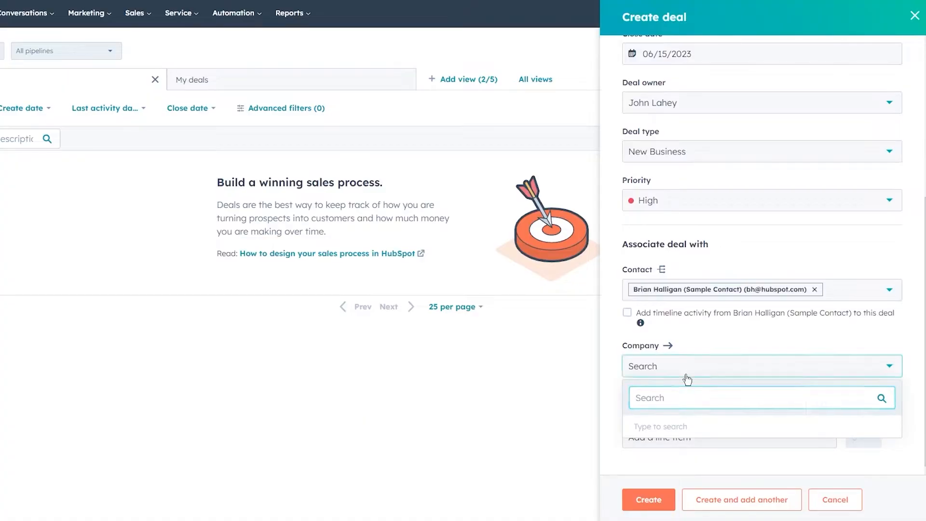
{"action": "left_click", "coordinate": [709, 373]}
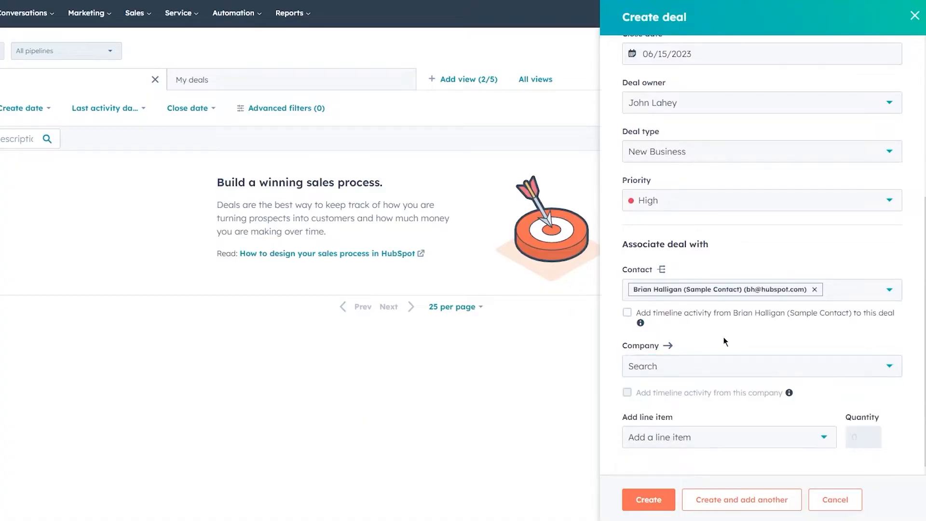
{"action": "left_click", "coordinate": [649, 500]}
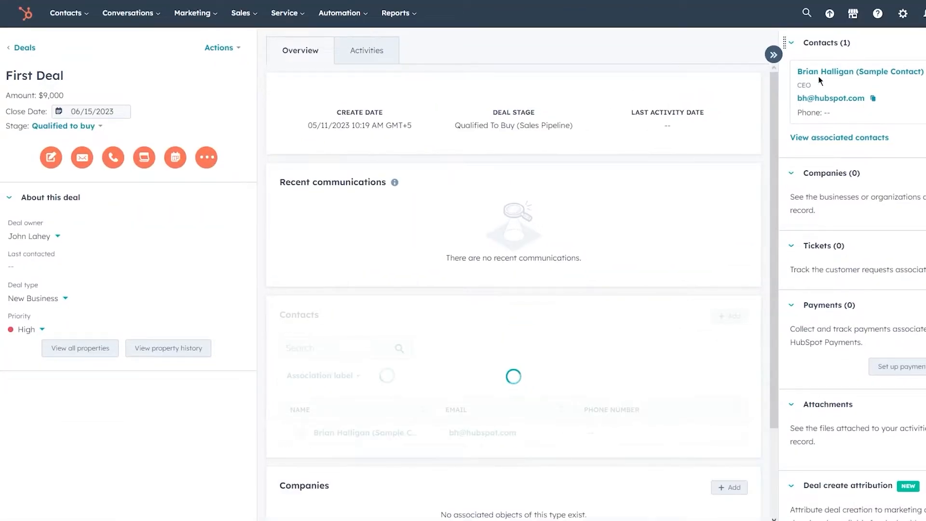
Step: Return to the Deals list, glance at all saved deal views, and come back to First Deal's list
{"action": "left_click", "coordinate": [244, 13]}
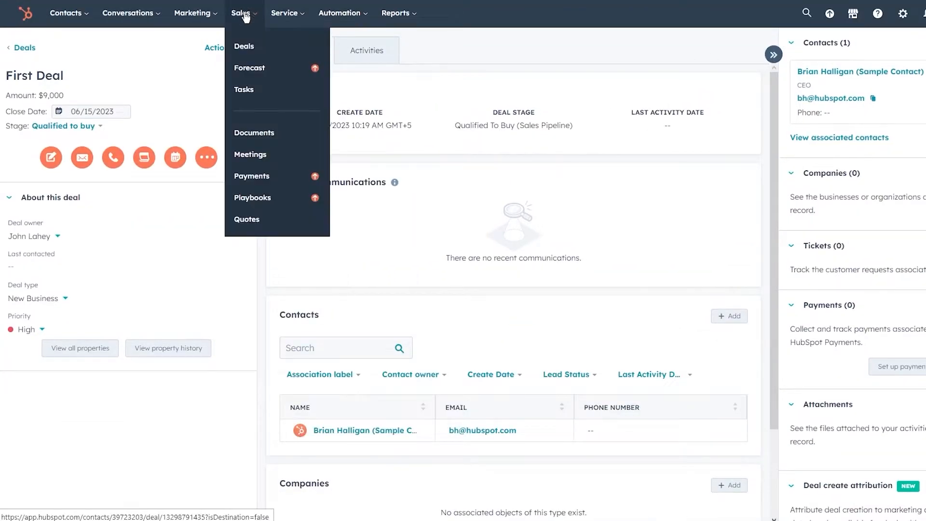
{"action": "left_click", "coordinate": [256, 52]}
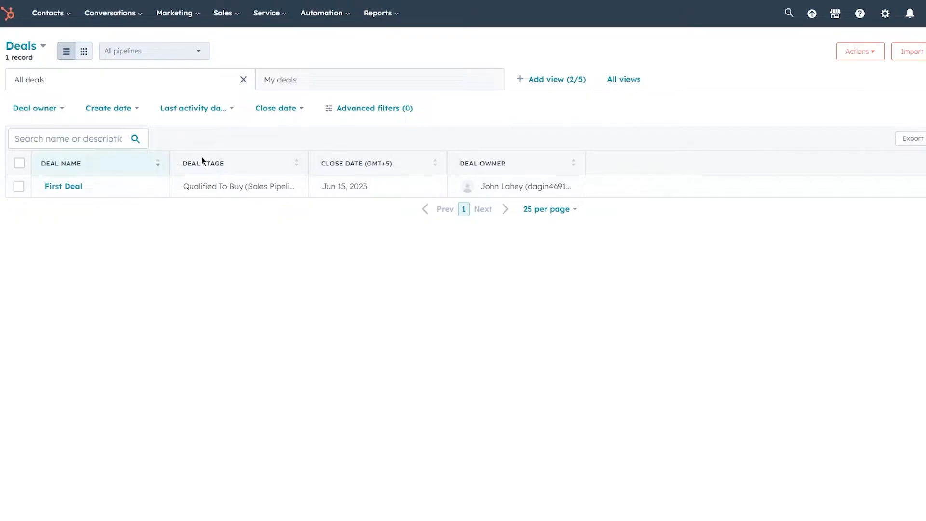
{"action": "left_click", "coordinate": [623, 81]}
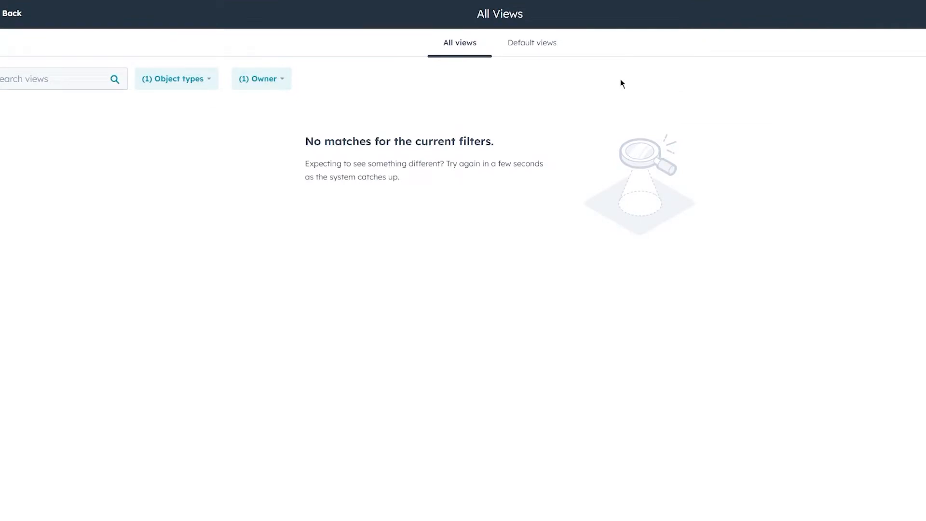
{"action": "left_click", "coordinate": [12, 14]}
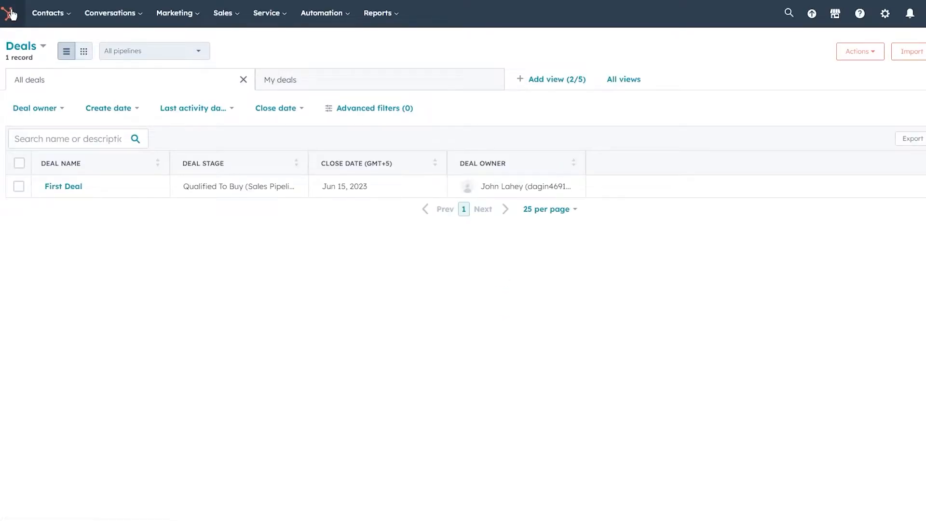
{"action": "left_click_drag", "start_coordinate": [54, 207], "coordinate": [142, 187]}
{"action": "left_click", "coordinate": [289, 223]}
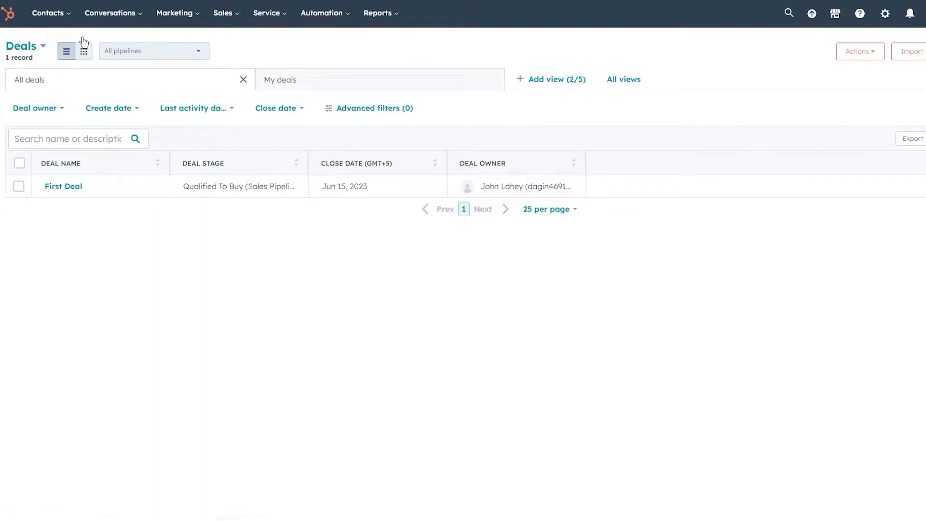
{"action": "left_click", "coordinate": [67, 18]}
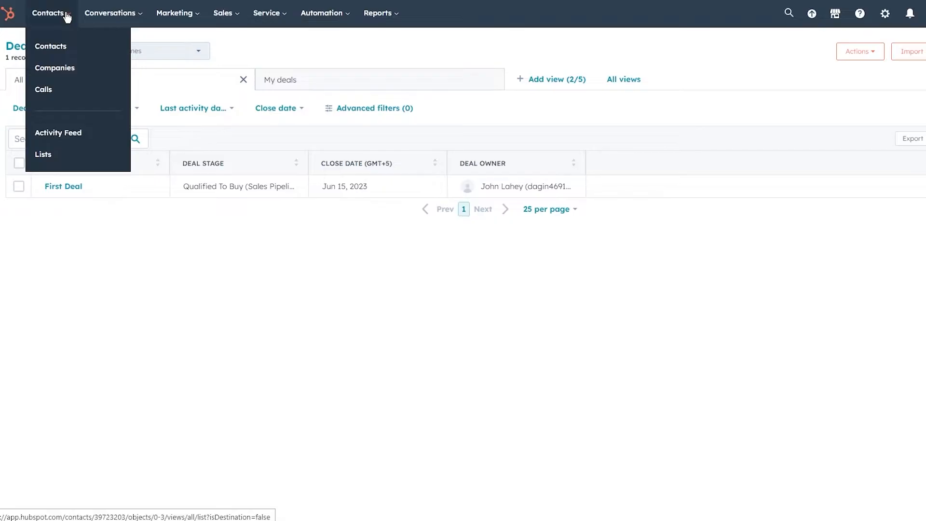
Step: Go to the Contacts list and open a blank Create contact form
{"action": "left_click", "coordinate": [54, 44]}
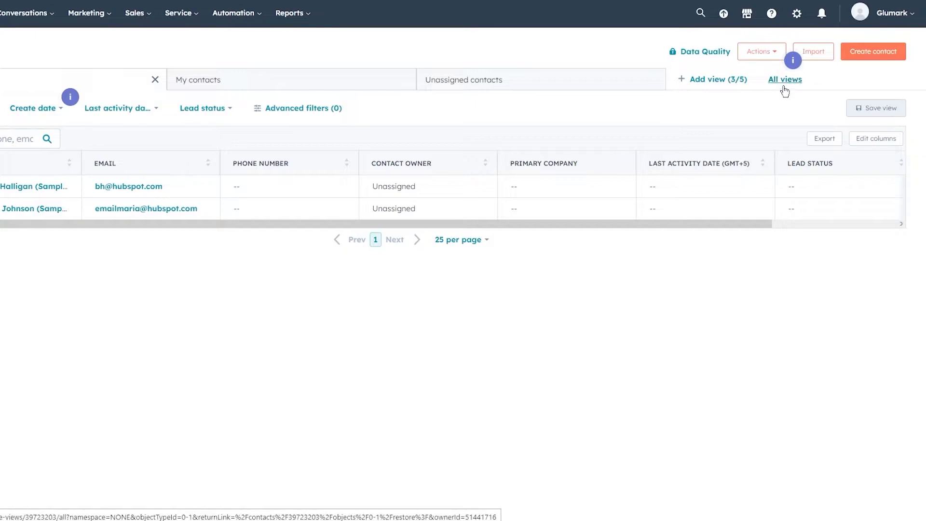
{"action": "left_click", "coordinate": [883, 50]}
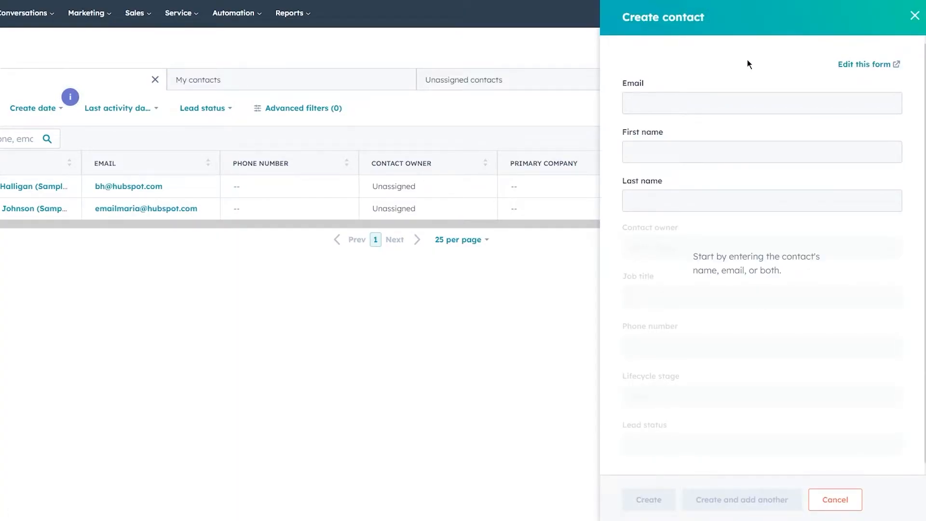
Step: Autofill the new contact's email and name, check the Contact owner options, then cancel the form
{"action": "left_click", "coordinate": [695, 97]}
{"action": "left_click", "coordinate": [714, 136]}
{"action": "left_click", "coordinate": [645, 155]}
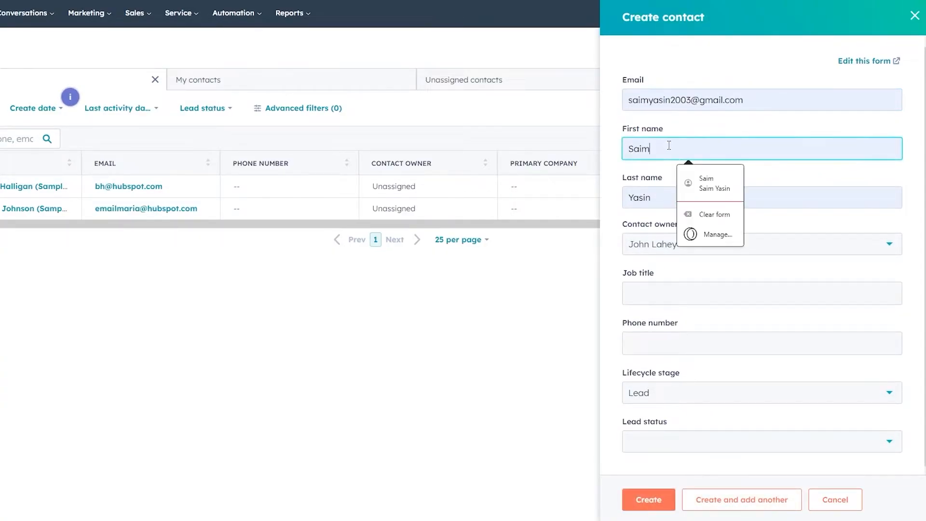
{"action": "left_click", "coordinate": [721, 256]}
{"action": "left_click", "coordinate": [741, 238]}
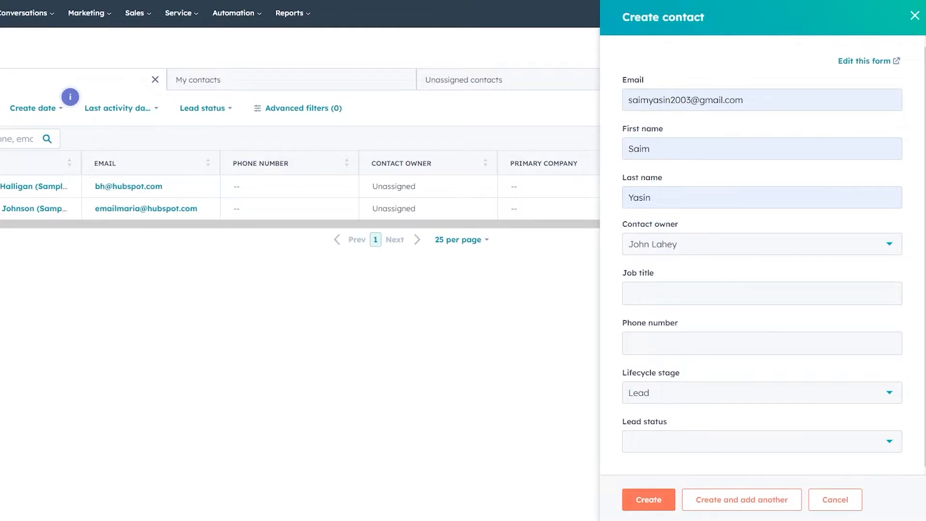
{"action": "left_click", "coordinate": [835, 499]}
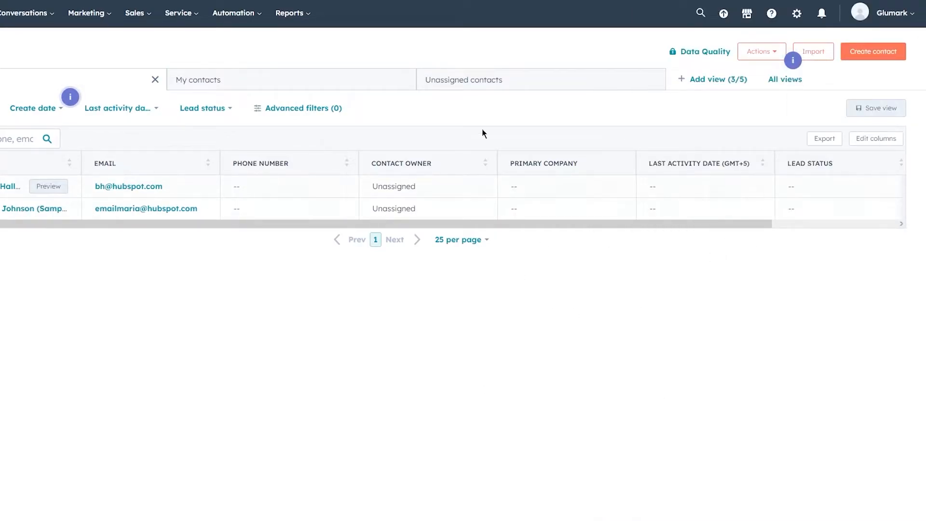
Step: In Settings > General > Email, start connecting a personal email with inbox automation turned on
{"action": "left_click", "coordinate": [797, 14]}
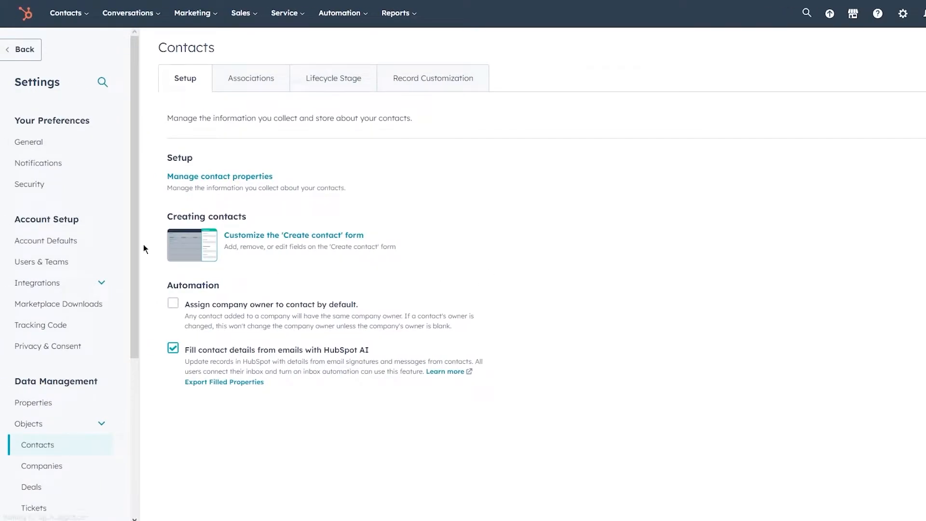
{"action": "left_click", "coordinate": [42, 145]}
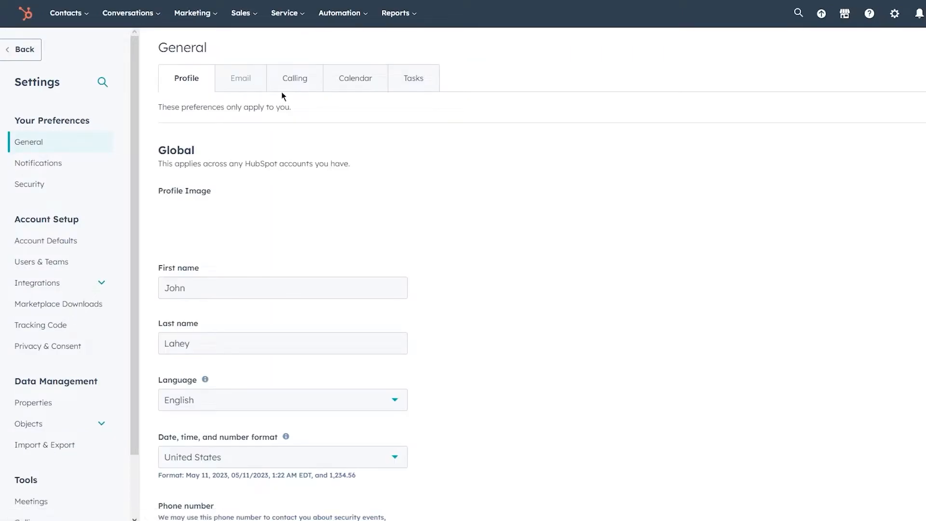
{"action": "left_click", "coordinate": [240, 78]}
{"action": "left_click", "coordinate": [167, 200]}
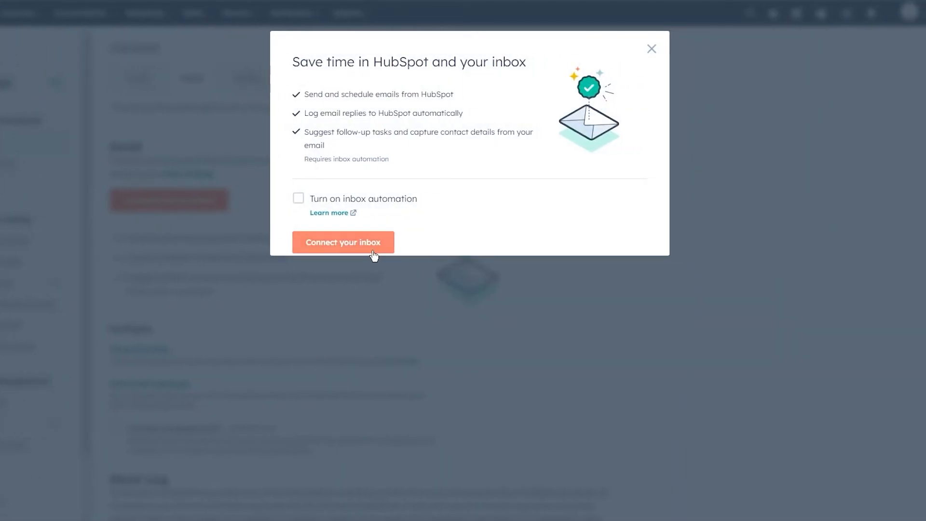
{"action": "left_click", "coordinate": [299, 200]}
{"action": "left_click", "coordinate": [298, 197]}
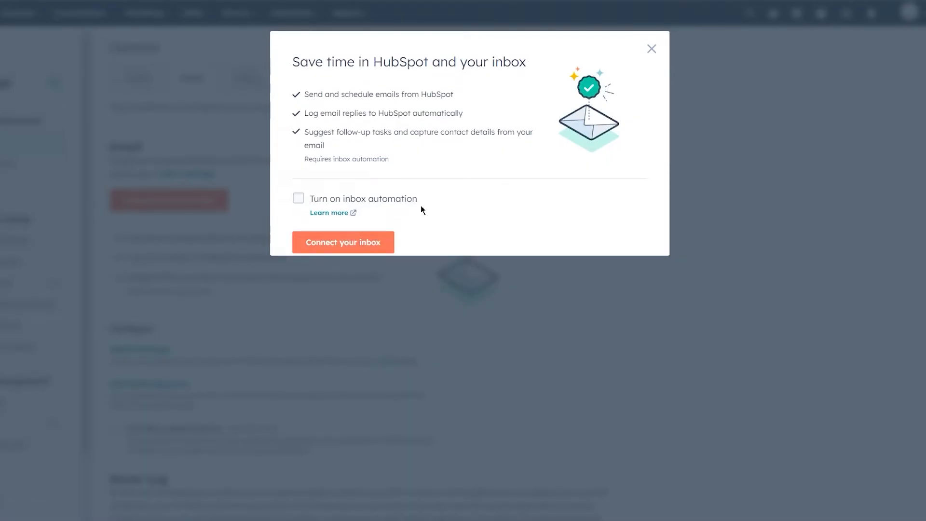
{"action": "left_click", "coordinate": [299, 199]}
Step: Enter the user's Gmail address for the inbox connection and submit it
{"action": "left_click", "coordinate": [346, 243]}
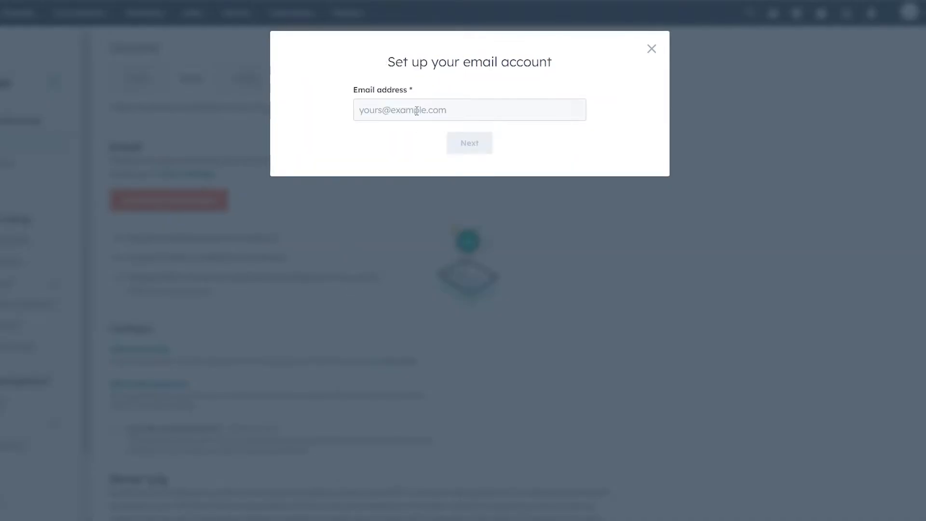
{"action": "left_click", "coordinate": [415, 111]}
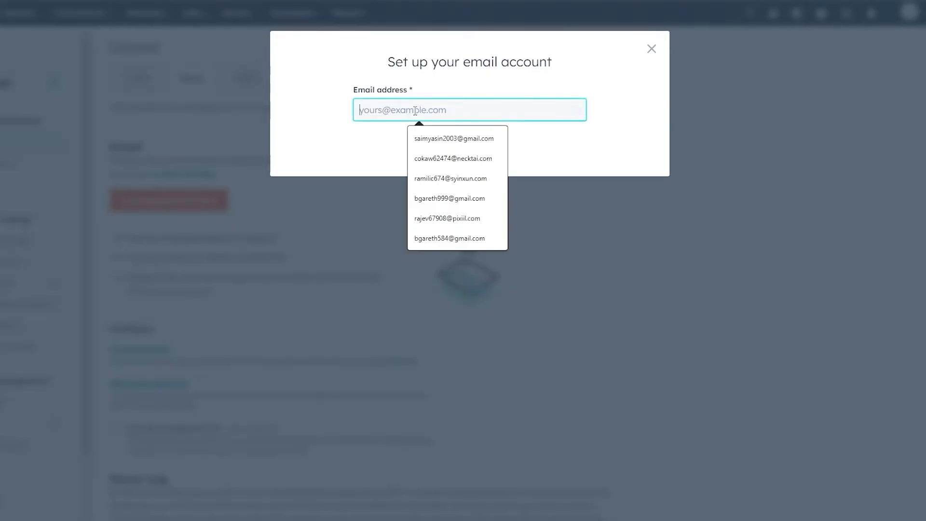
{"action": "type", "text": "sa"}
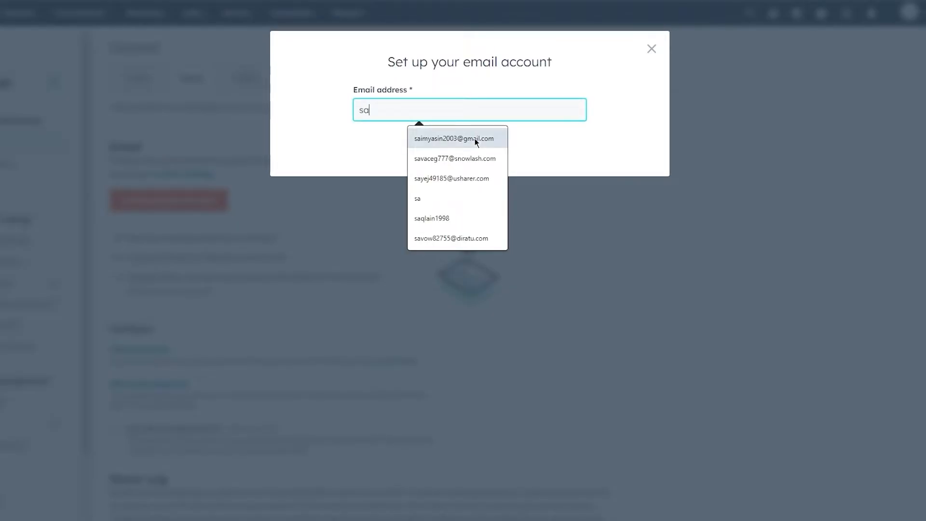
{"action": "left_click", "coordinate": [475, 138]}
{"action": "left_click", "coordinate": [475, 143]}
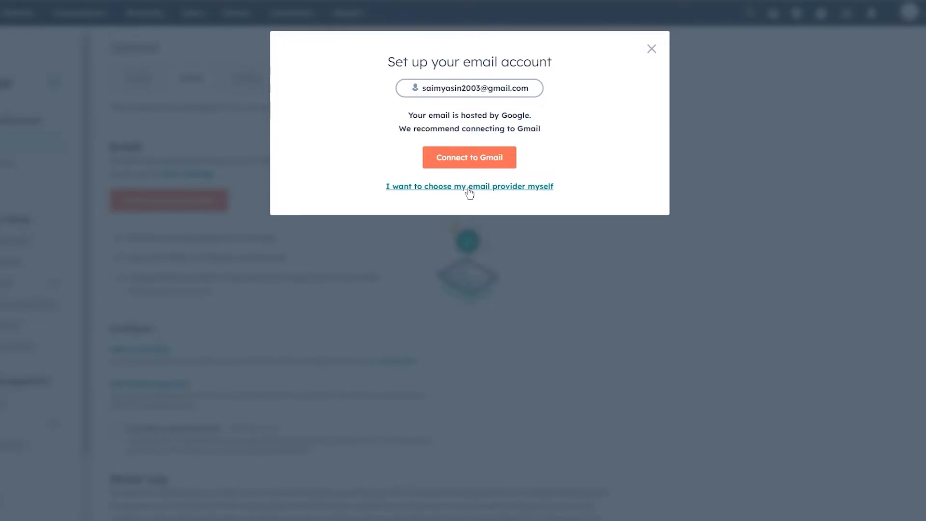
Step: Choose Connect to Gmail and accept the connection terms
{"action": "left_click", "coordinate": [466, 158]}
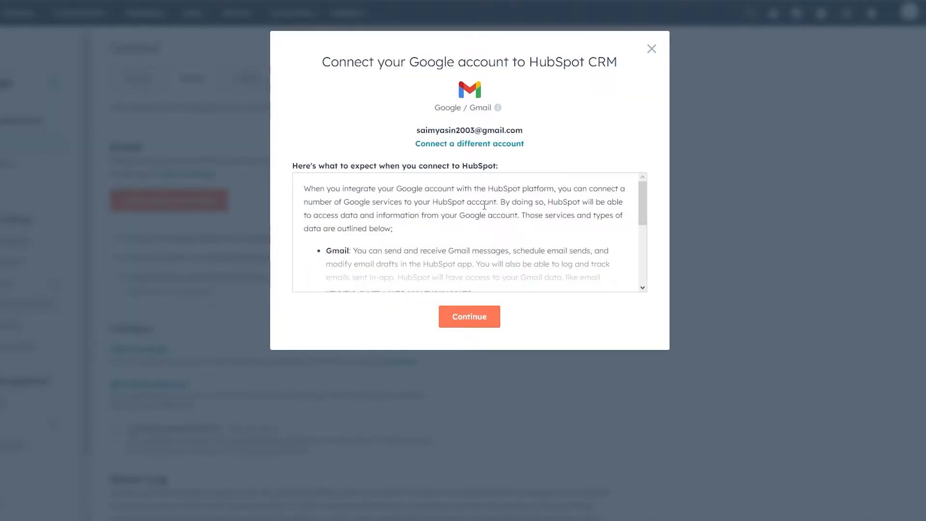
{"action": "scroll", "coordinate": [485, 206], "scroll_direction": "down", "scroll_amount": 10}
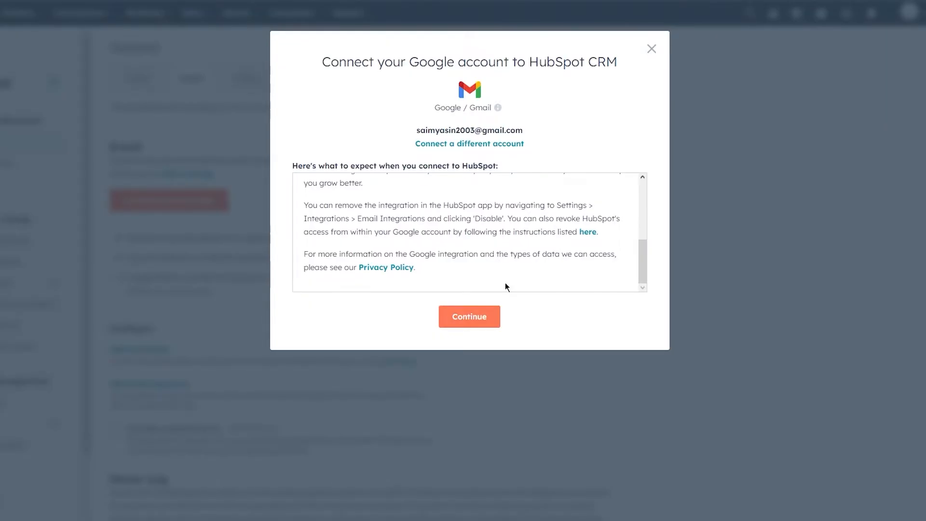
{"action": "left_click", "coordinate": [487, 329]}
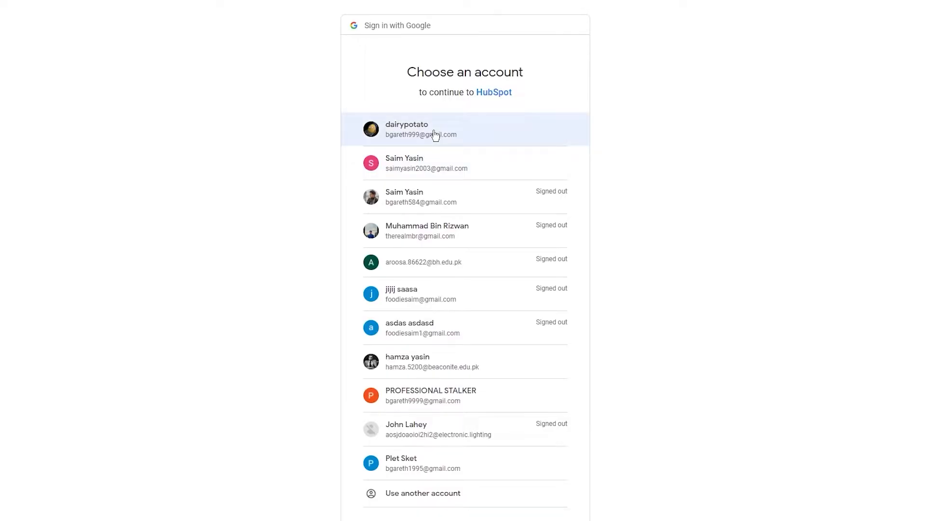
Step: Pick the user's Google account and allow HubSpot to view and send email
{"action": "left_click", "coordinate": [408, 177]}
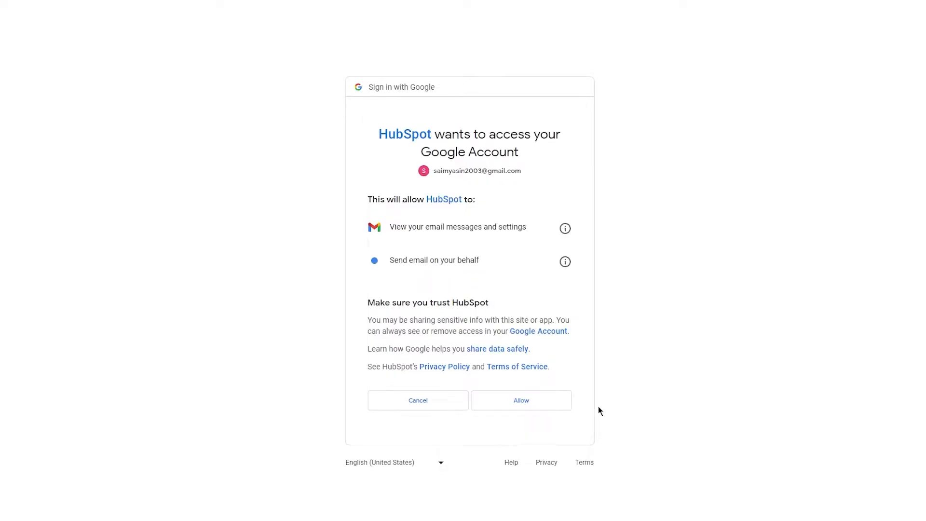
{"action": "left_click", "coordinate": [527, 404]}
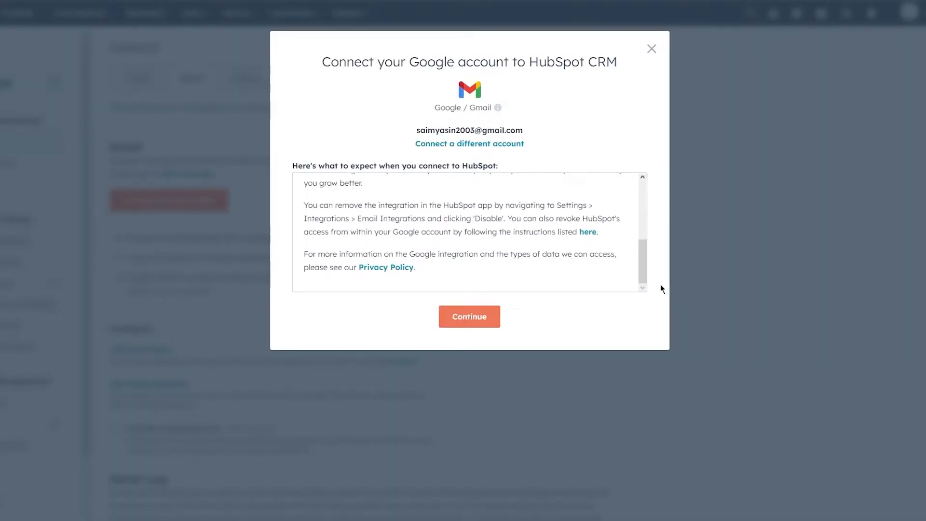
Step: Finish the Gmail connection, decline the extension offer, and review the Enabled inbox in Email settings
{"action": "left_click", "coordinate": [469, 316]}
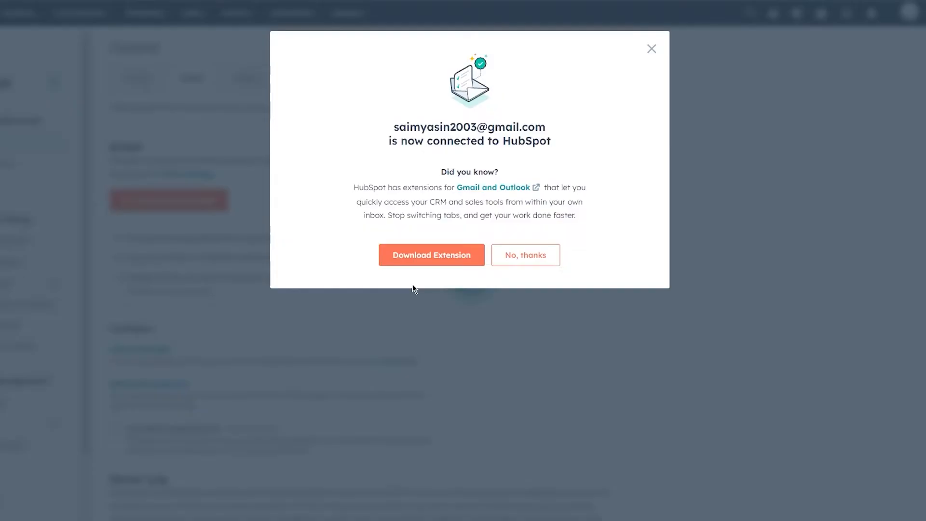
{"action": "left_click", "coordinate": [519, 253]}
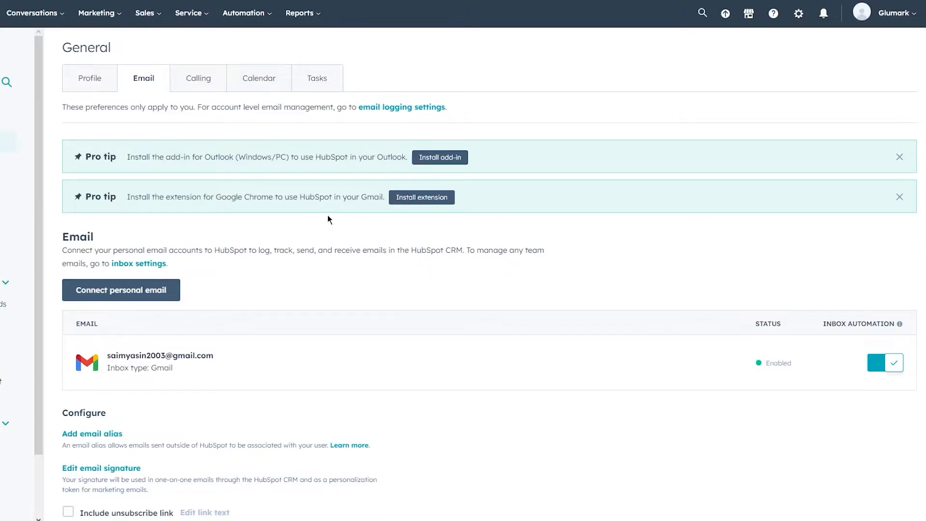
{"action": "scroll", "coordinate": [362, 263], "scroll_direction": "down", "scroll_amount": 12}
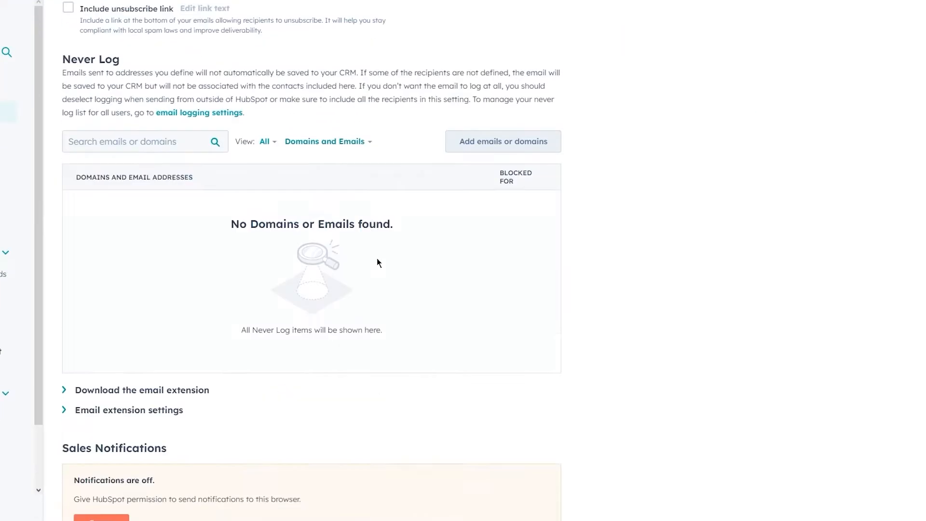
{"action": "scroll", "coordinate": [543, 234], "scroll_direction": "up", "scroll_amount": 10}
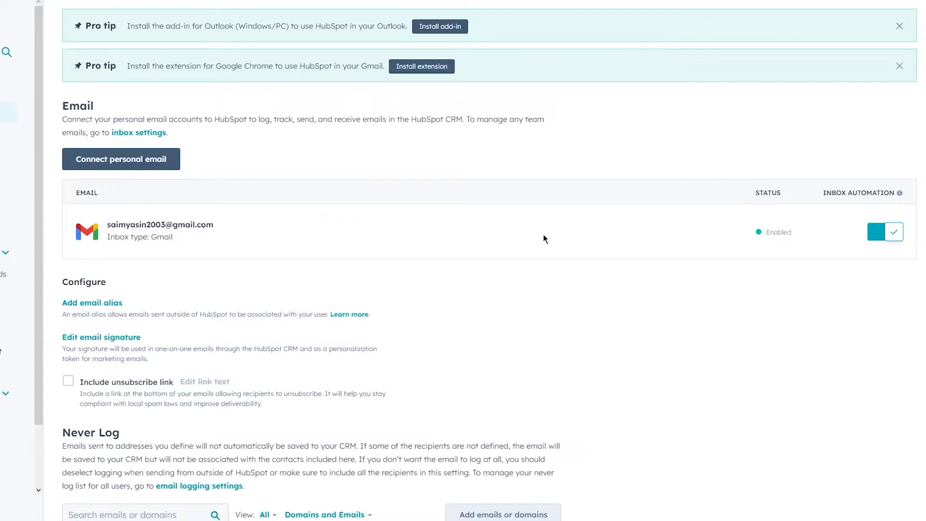
{"action": "scroll", "coordinate": [410, 156], "scroll_direction": "up", "scroll_amount": 1}
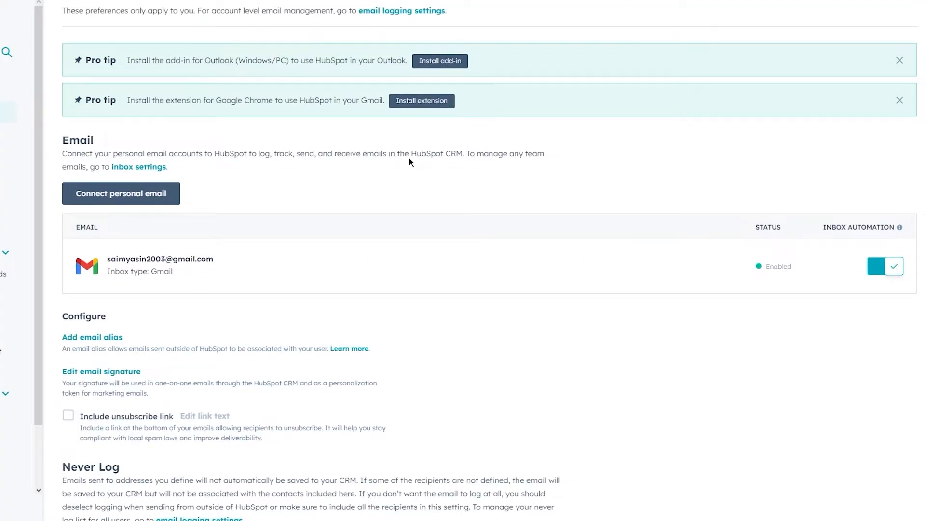
{"action": "scroll", "coordinate": [409, 158], "scroll_direction": "up", "scroll_amount": 2}
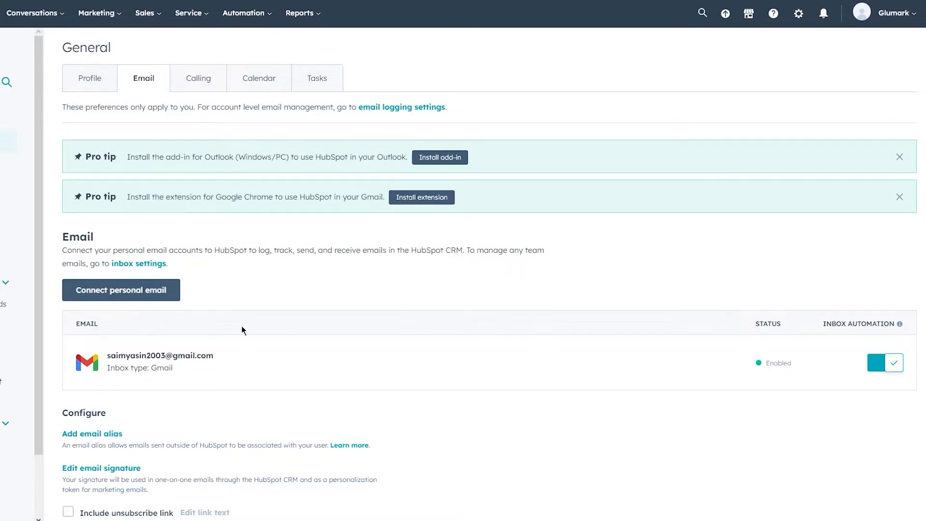
{"action": "mouse_move", "coordinate": [510, 341]}
{"action": "mouse_move", "coordinate": [726, 367]}
Step: Enter placeholder text as the email signature and save it
{"action": "left_click", "coordinate": [114, 468]}
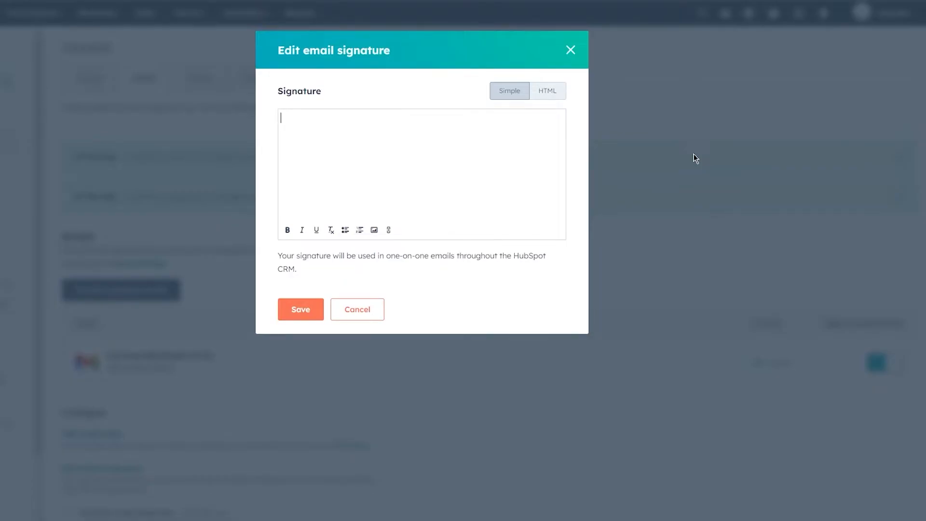
{"action": "left_click", "coordinate": [495, 182]}
{"action": "type", "text": "g uig iug iugyf8f f hfd,cbf uy yf ch"}
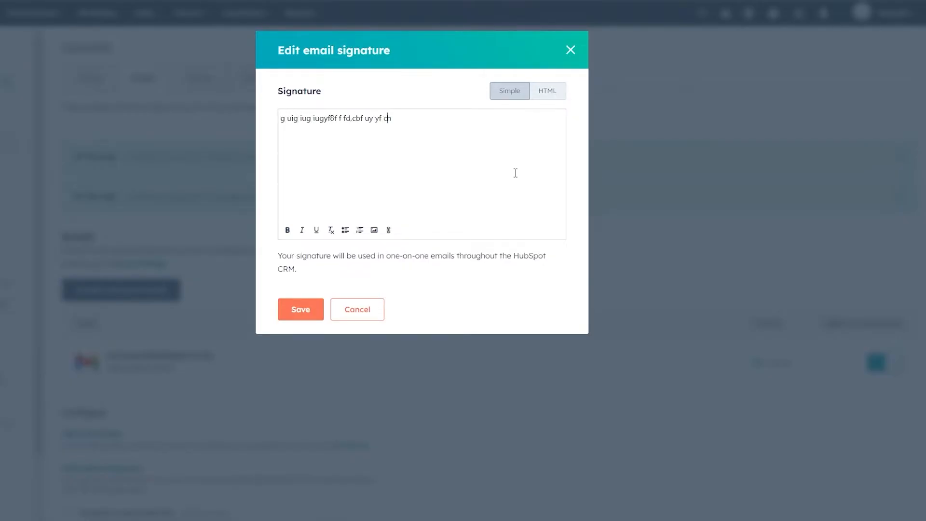
{"action": "left_click", "coordinate": [307, 311]}
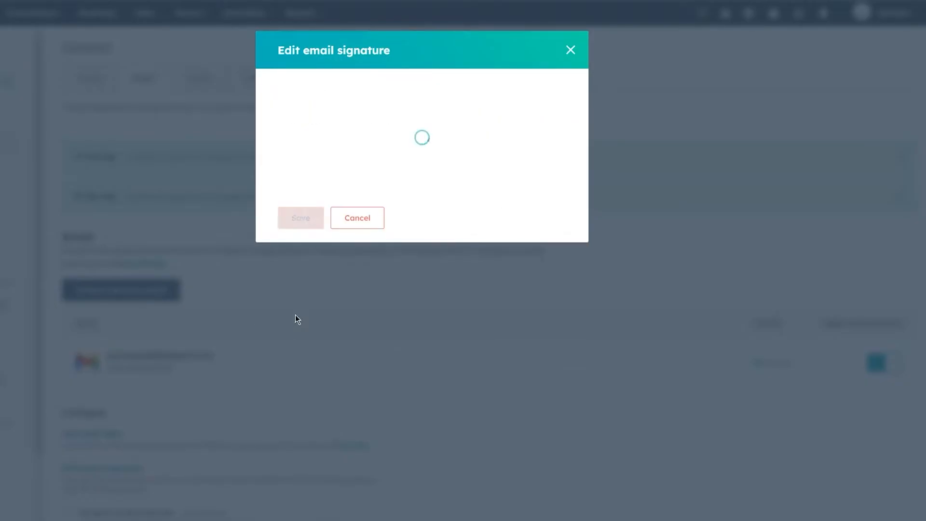
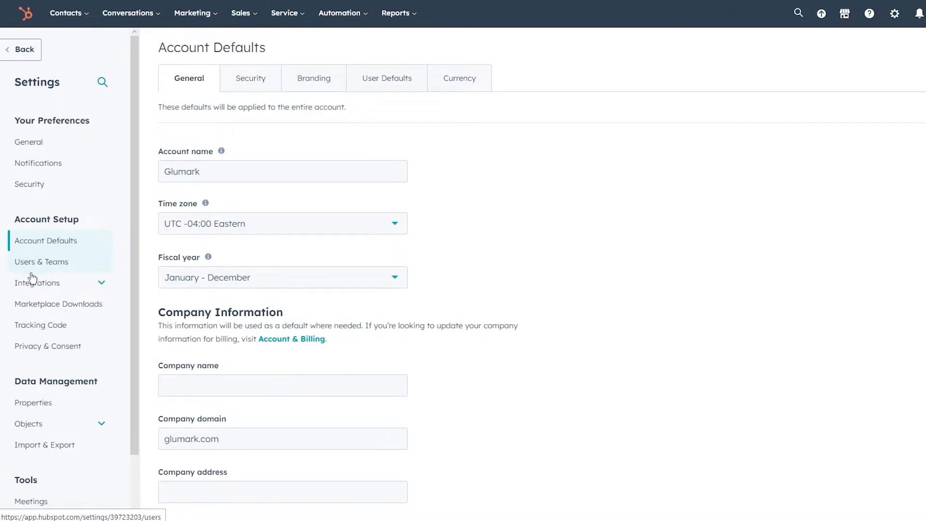
Step: Open Users & Teams in Settings to see the account's single Super Admin user
{"action": "left_click", "coordinate": [93, 263]}
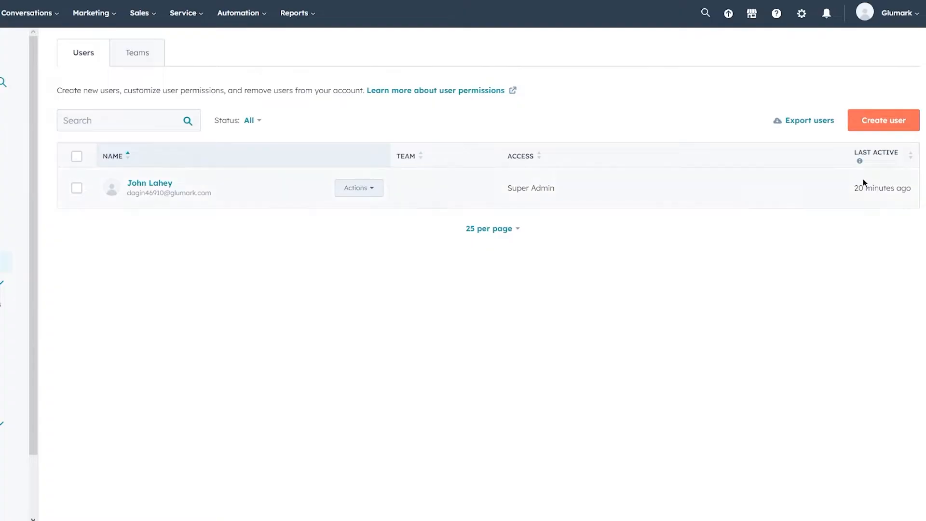
Step: Launch the Create user wizard and look over its email step
{"action": "left_click", "coordinate": [876, 123]}
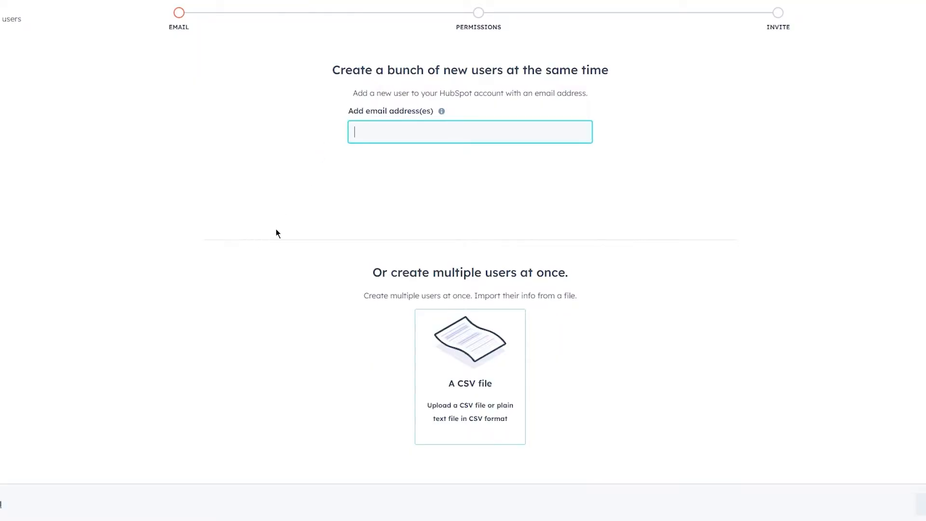
{"action": "scroll", "coordinate": [277, 231], "scroll_direction": "down", "scroll_amount": 1}
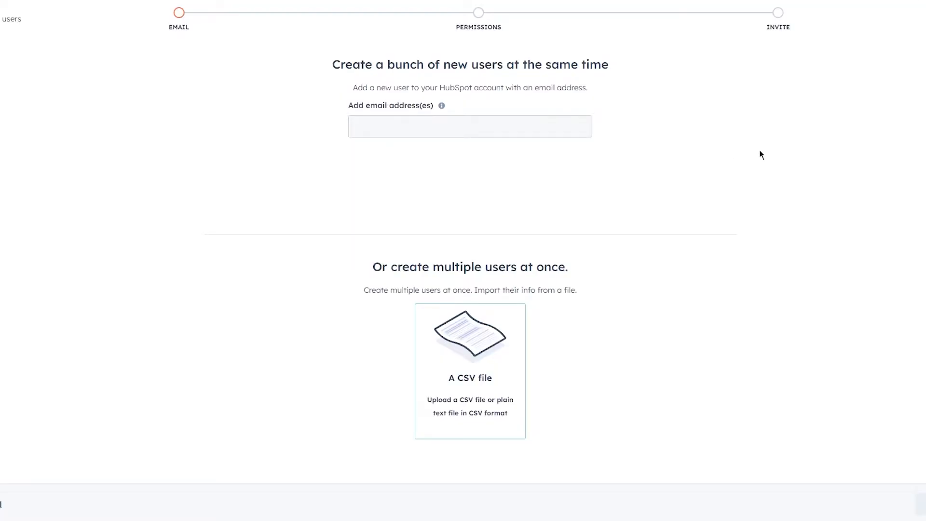
Step: Leave the user wizard and view the empty Teams tab of Users & Teams
{"action": "left_click", "coordinate": [534, 132]}
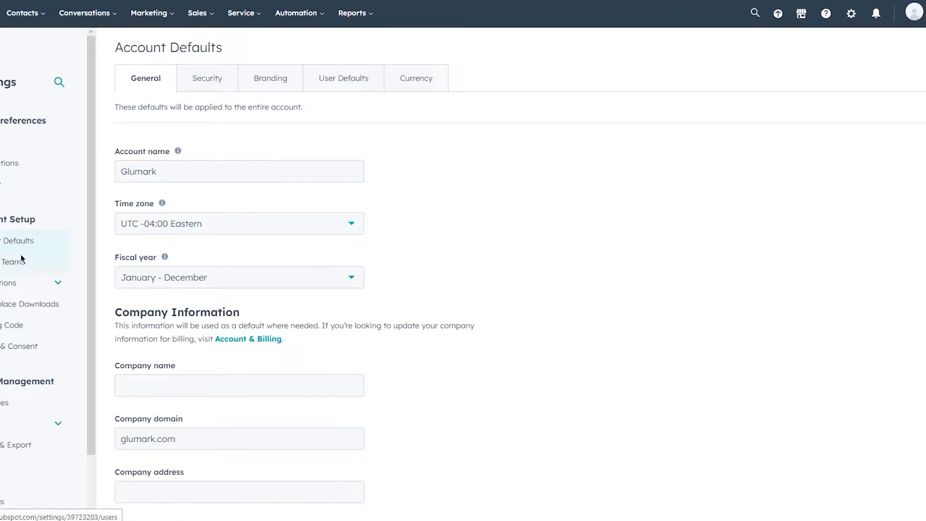
{"action": "left_click", "coordinate": [217, 90]}
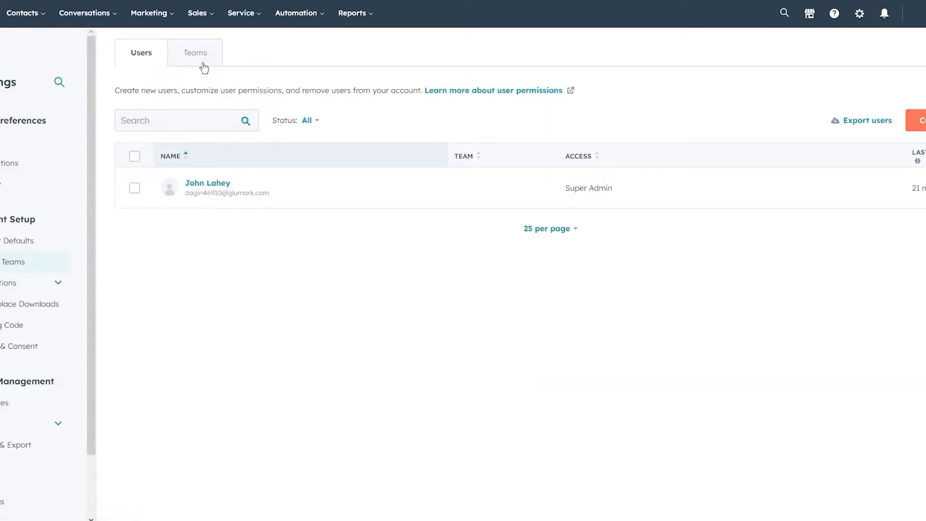
{"action": "left_click", "coordinate": [195, 52]}
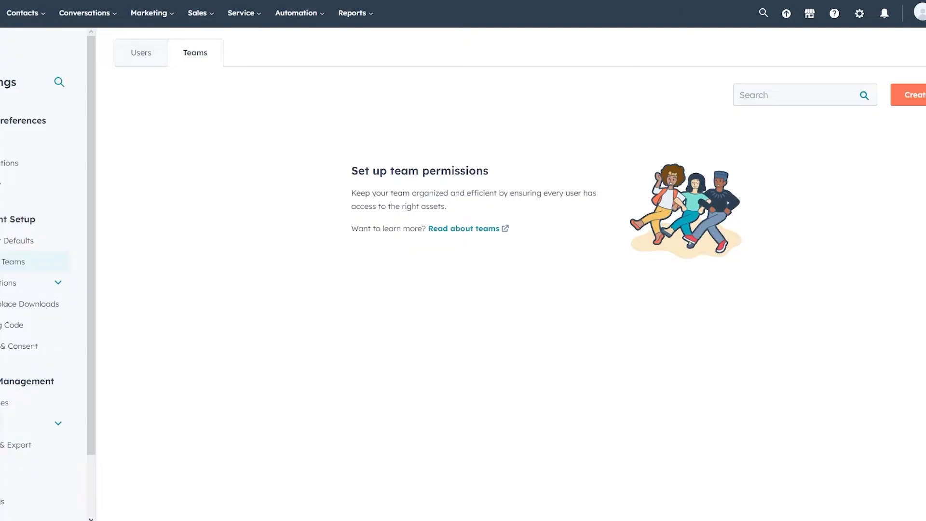
Step: Go to the Contacts list, turn off onboarding hints, and look at the Import page
{"action": "left_click", "coordinate": [35, 19]}
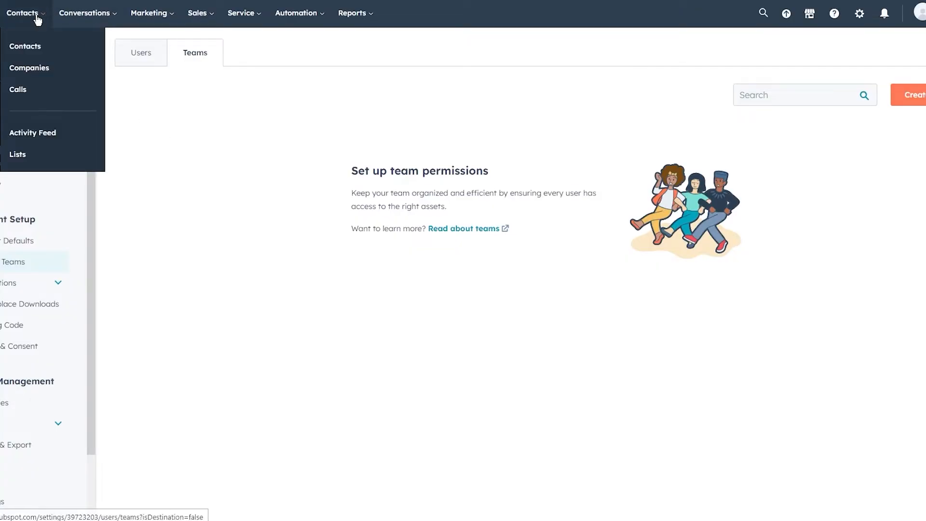
{"action": "left_click", "coordinate": [25, 45]}
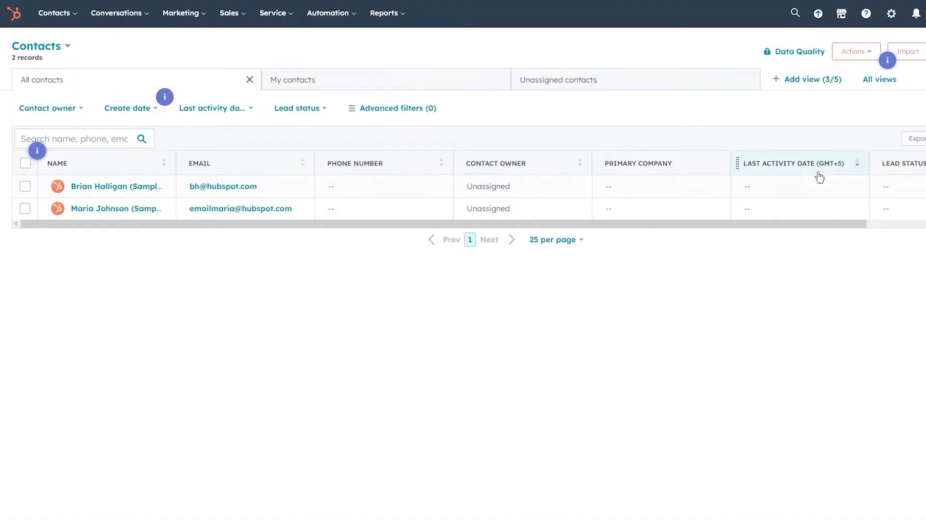
{"action": "left_click", "coordinate": [885, 62]}
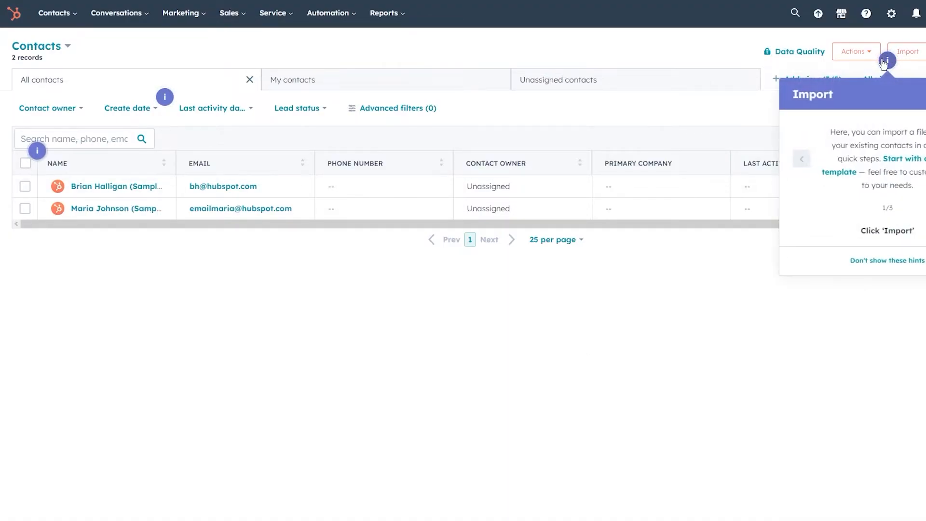
{"action": "left_click", "coordinate": [882, 263]}
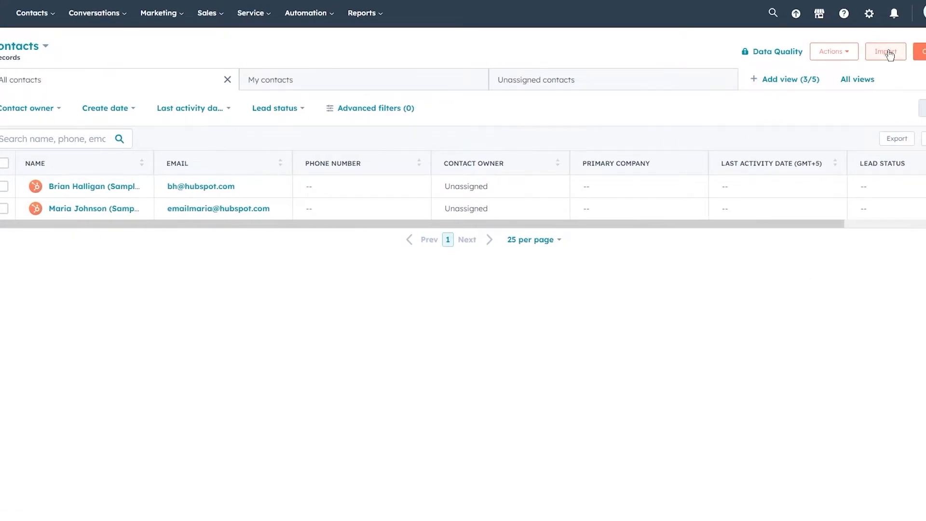
{"action": "left_click", "coordinate": [887, 52]}
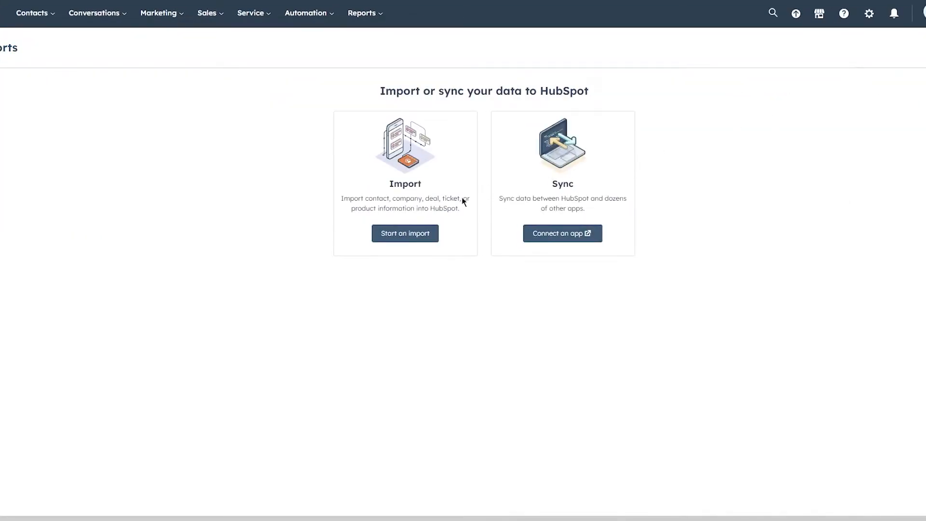
{"action": "left_click", "coordinate": [406, 236]}
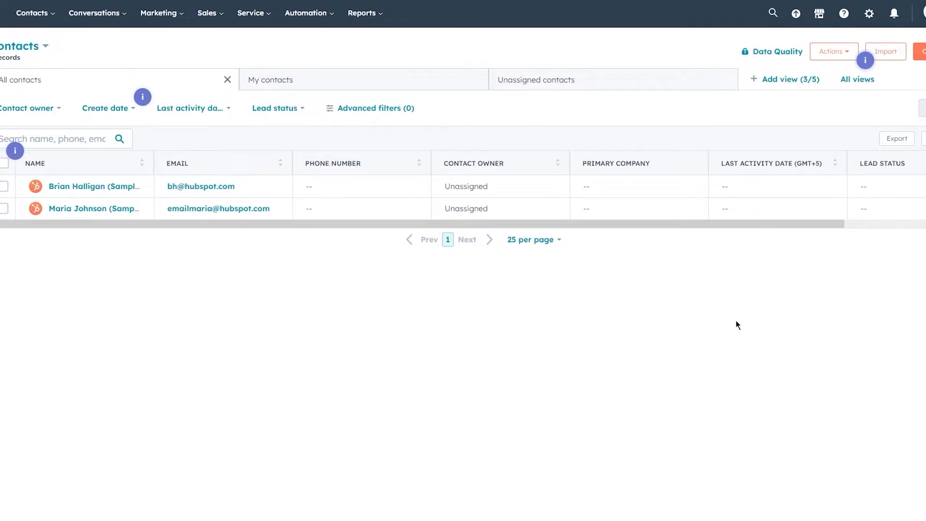
Step: Start a new contact from a suggested email, keep the current owner, and enter job title CEO
{"action": "left_click", "coordinate": [863, 61]}
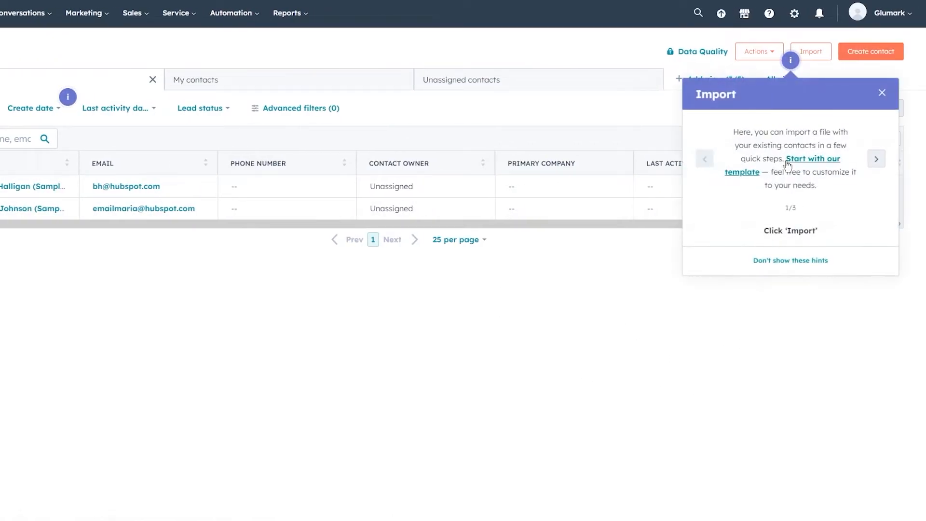
{"action": "left_click", "coordinate": [868, 264]}
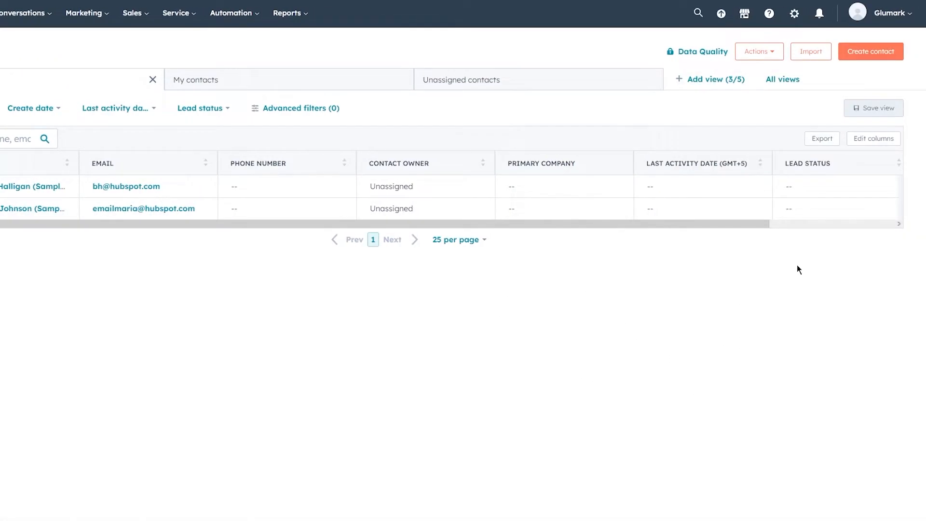
{"action": "left_click", "coordinate": [879, 53]}
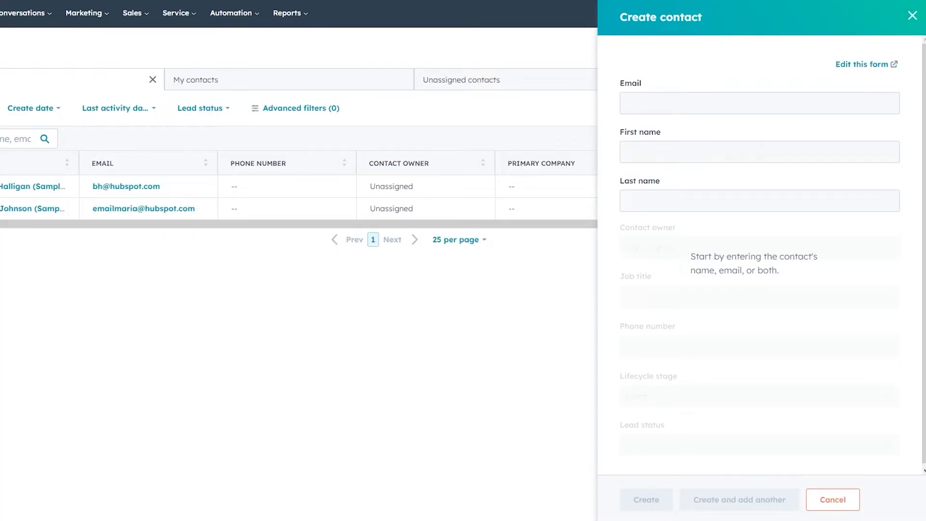
{"action": "left_click", "coordinate": [695, 103]}
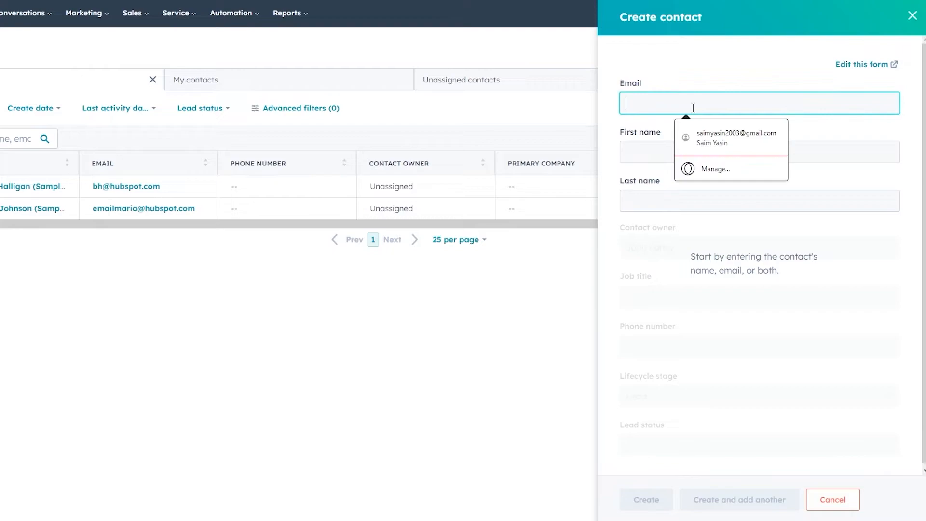
{"action": "left_click", "coordinate": [713, 149]}
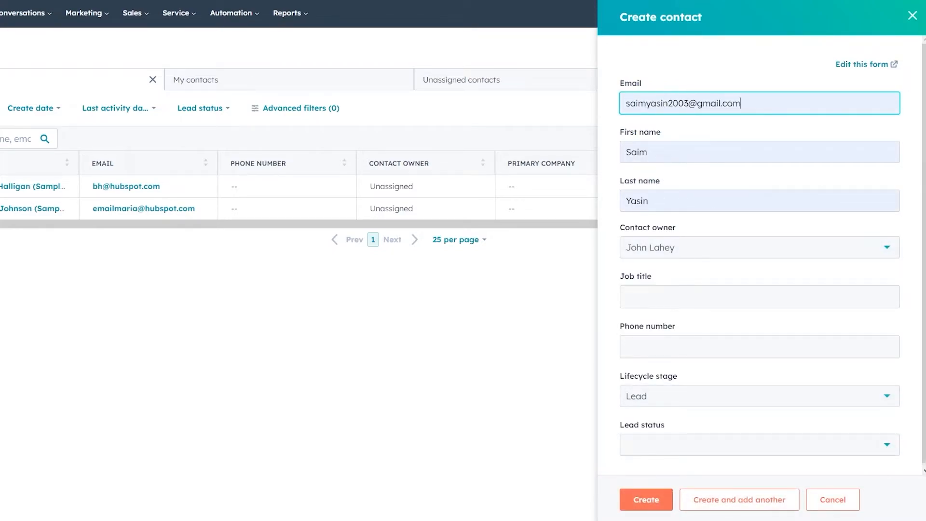
{"action": "left_click", "coordinate": [745, 250]}
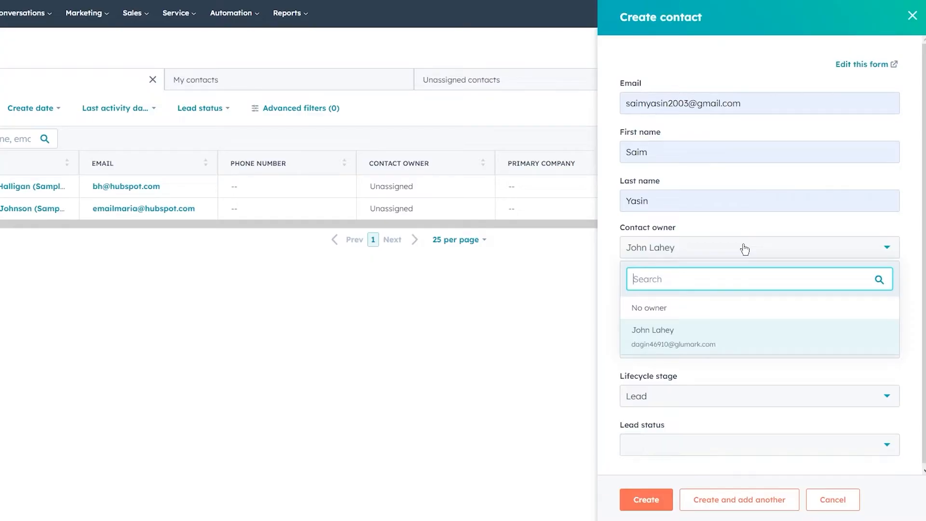
{"action": "left_click", "coordinate": [745, 249]}
{"action": "left_click", "coordinate": [748, 295]}
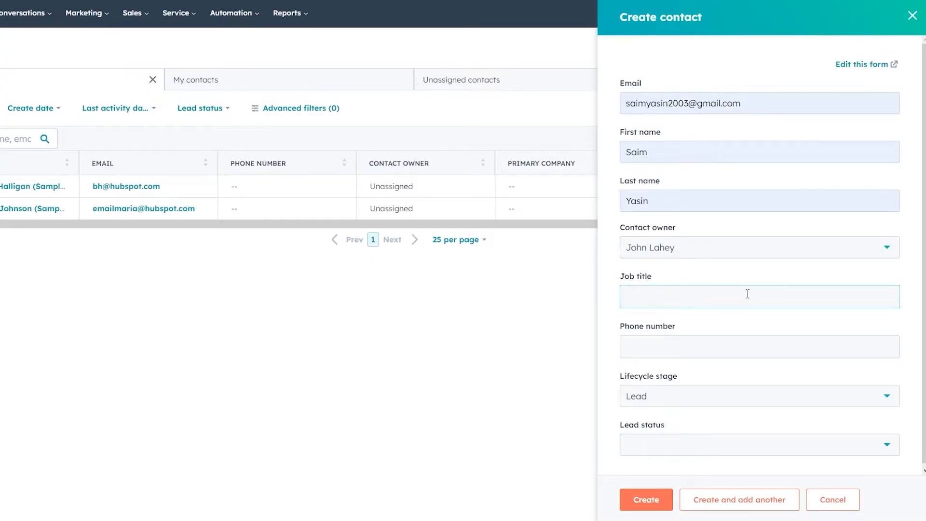
{"action": "type", "text": "CEO"}
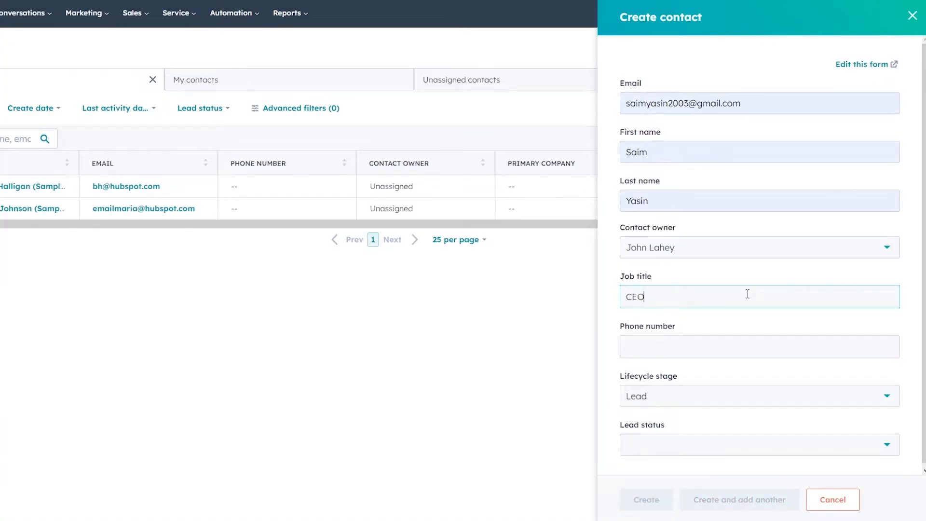
{"action": "left_click", "coordinate": [693, 345]}
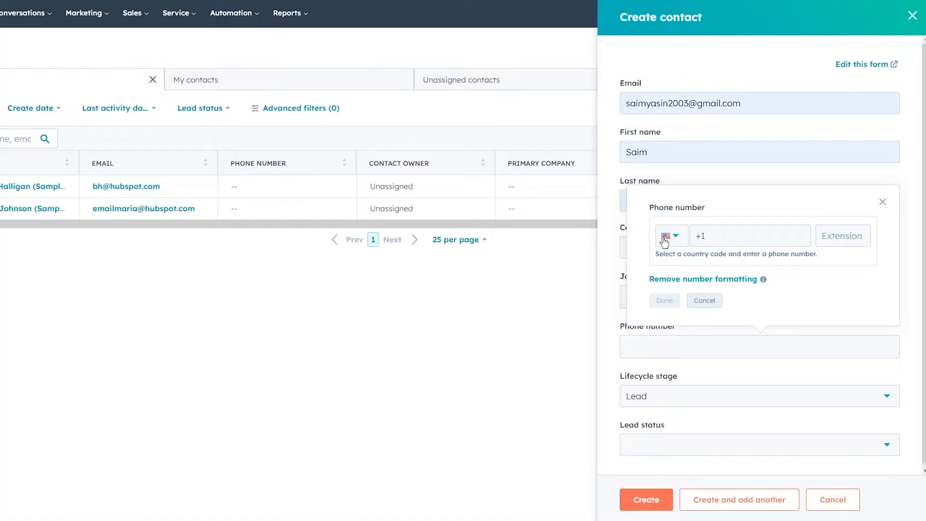
{"action": "left_click", "coordinate": [705, 304]}
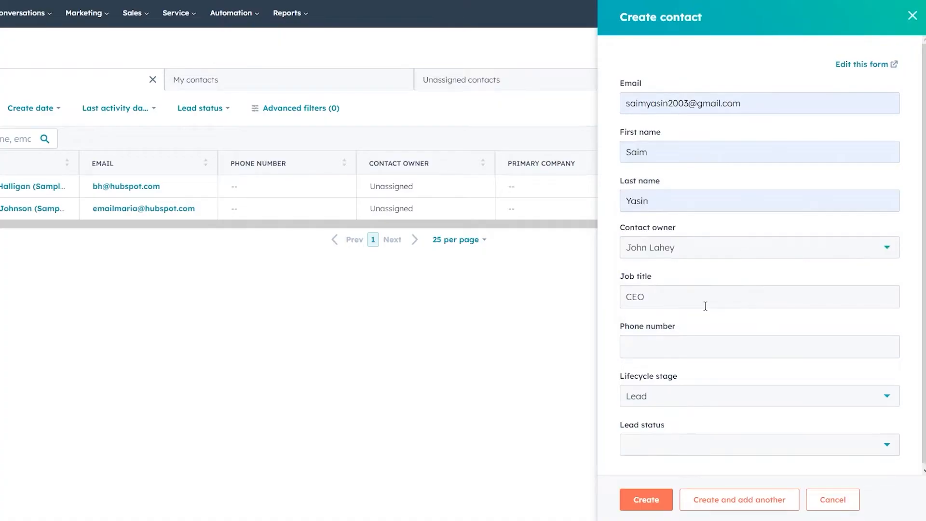
Step: Set lifecycle stage to Marketing Qualified Lead and lead status to Open, then create the contact
{"action": "left_click", "coordinate": [697, 394]}
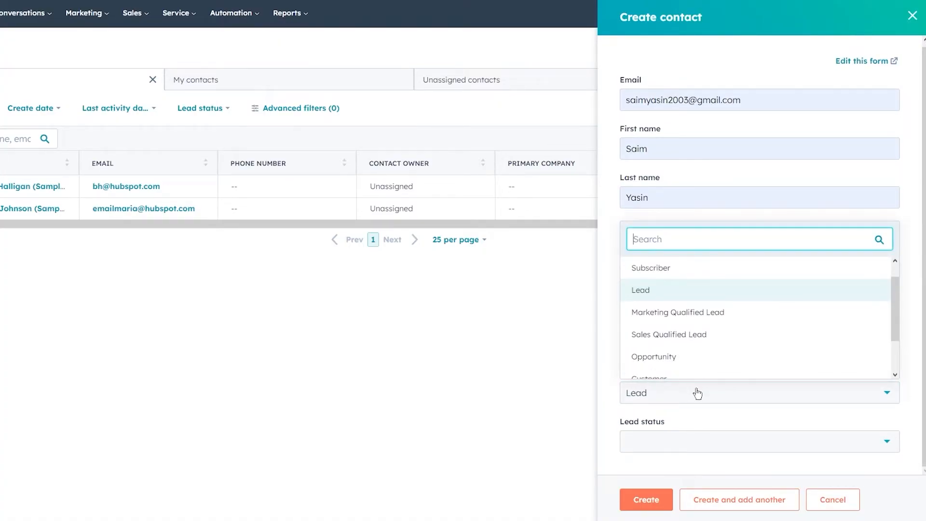
{"action": "left_click", "coordinate": [733, 420]}
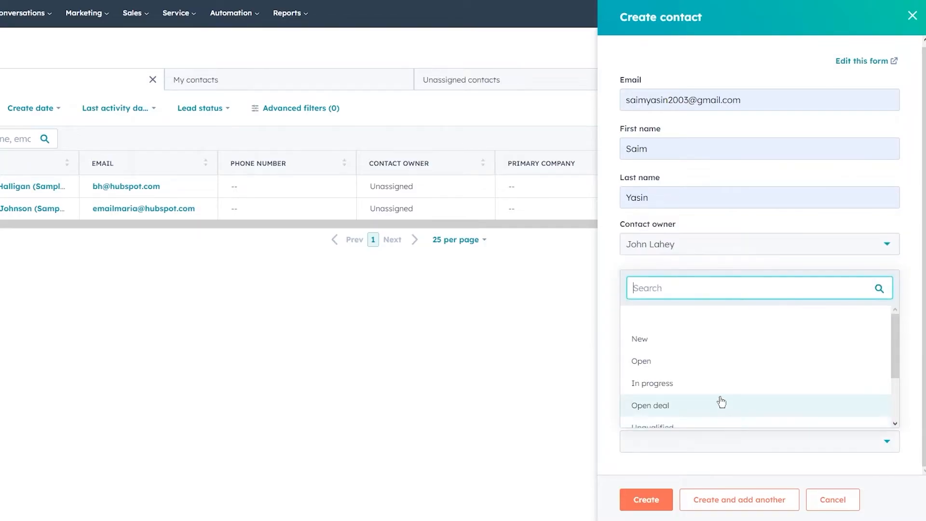
{"action": "left_click", "coordinate": [704, 271]}
{"action": "left_click", "coordinate": [695, 393]}
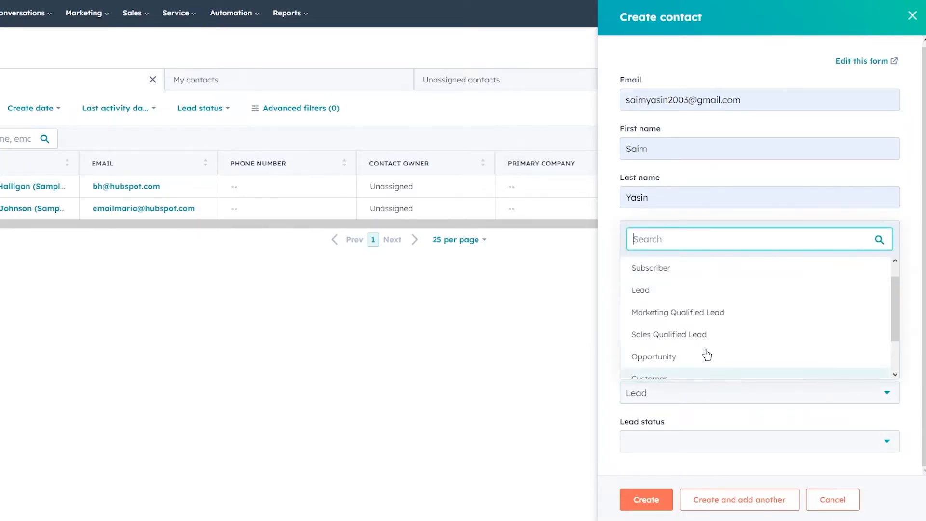
{"action": "scroll", "coordinate": [699, 288], "scroll_direction": "down", "scroll_amount": 2}
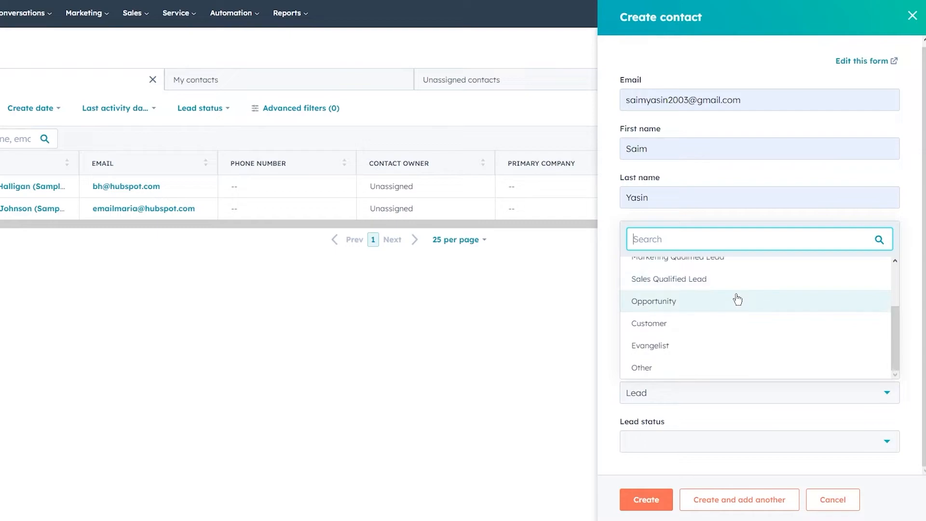
{"action": "scroll", "coordinate": [726, 328], "scroll_direction": "up", "scroll_amount": 2}
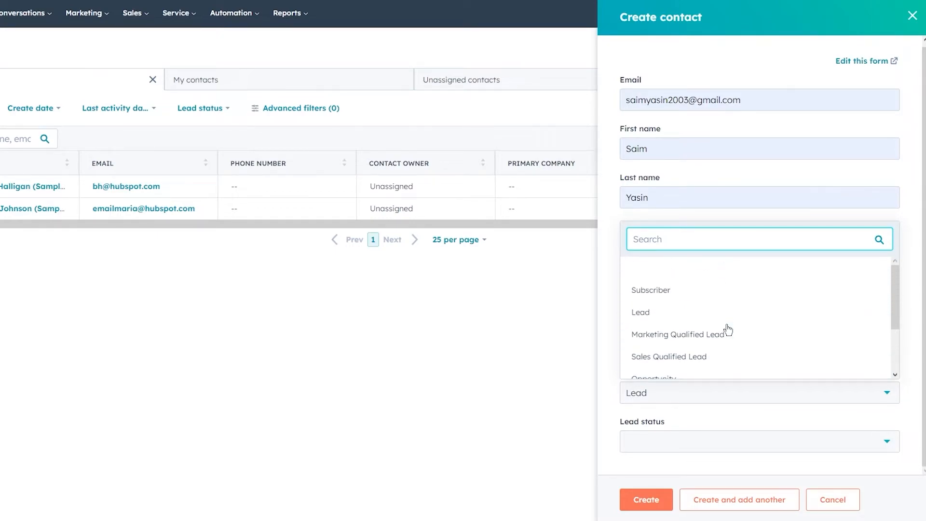
{"action": "left_click", "coordinate": [726, 333]}
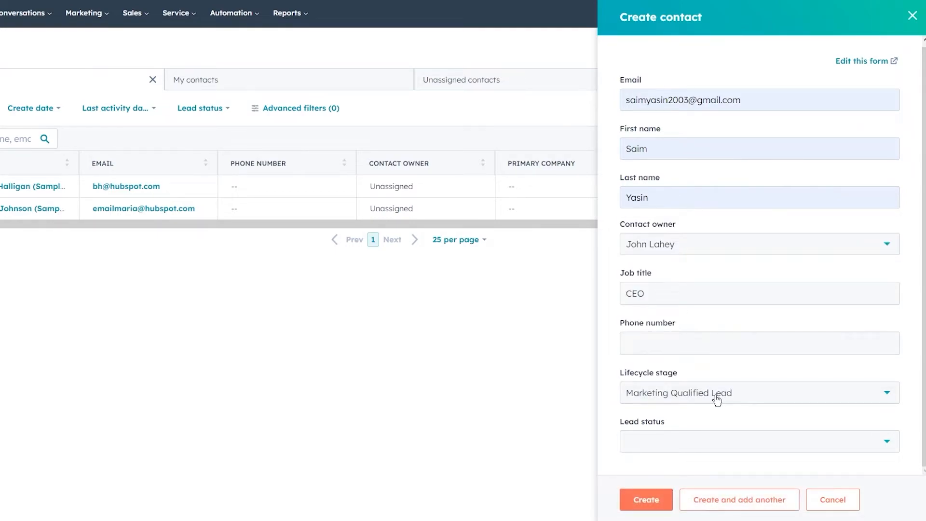
{"action": "left_click", "coordinate": [688, 439]}
{"action": "scroll", "coordinate": [675, 350], "scroll_direction": "down", "scroll_amount": 2}
{"action": "scroll", "coordinate": [689, 381], "scroll_direction": "up", "scroll_amount": 2}
{"action": "left_click", "coordinate": [677, 364]}
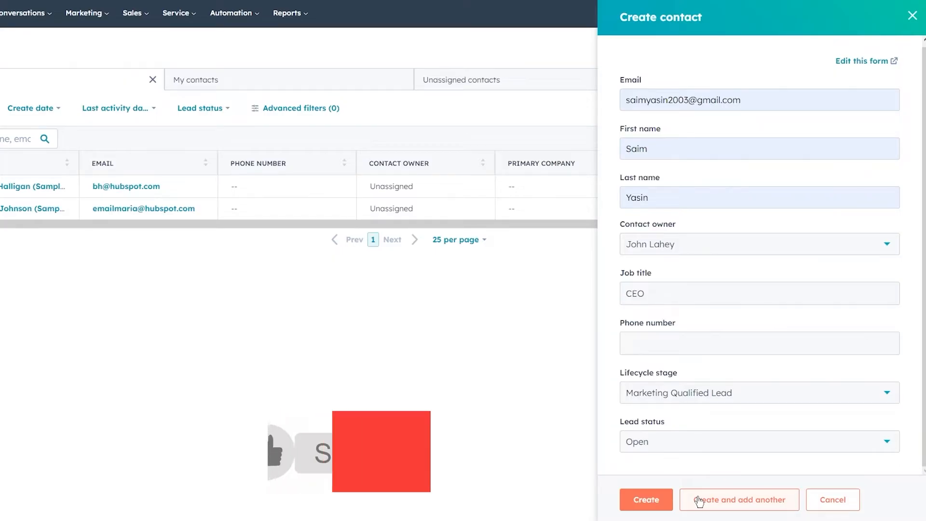
{"action": "left_click", "coordinate": [632, 500]}
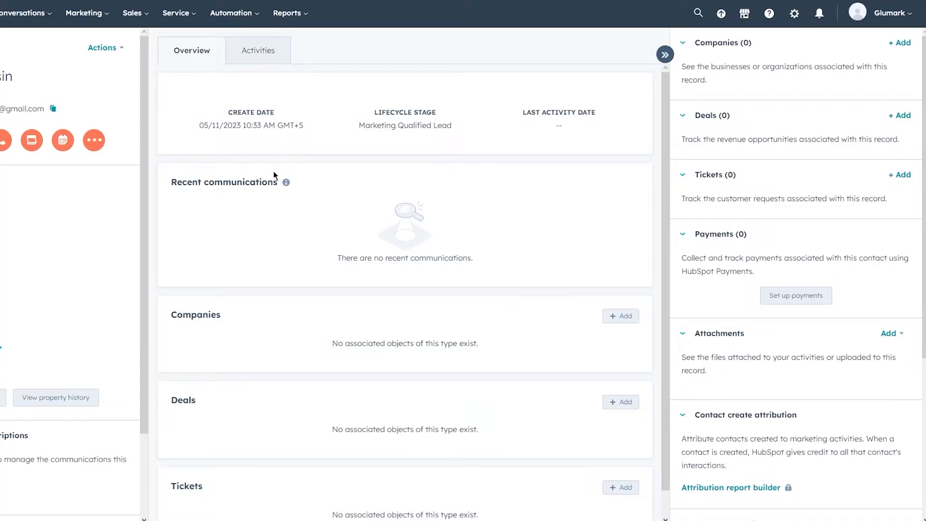
Step: Scroll through the new contact's Overview and check that it has no companies, deals or tickets
{"action": "scroll", "coordinate": [50, 207], "scroll_direction": "down", "scroll_amount": 2}
{"action": "scroll", "coordinate": [53, 298], "scroll_direction": "up", "scroll_amount": 2}
{"action": "scroll", "coordinate": [768, 162], "scroll_direction": "down", "scroll_amount": 5}
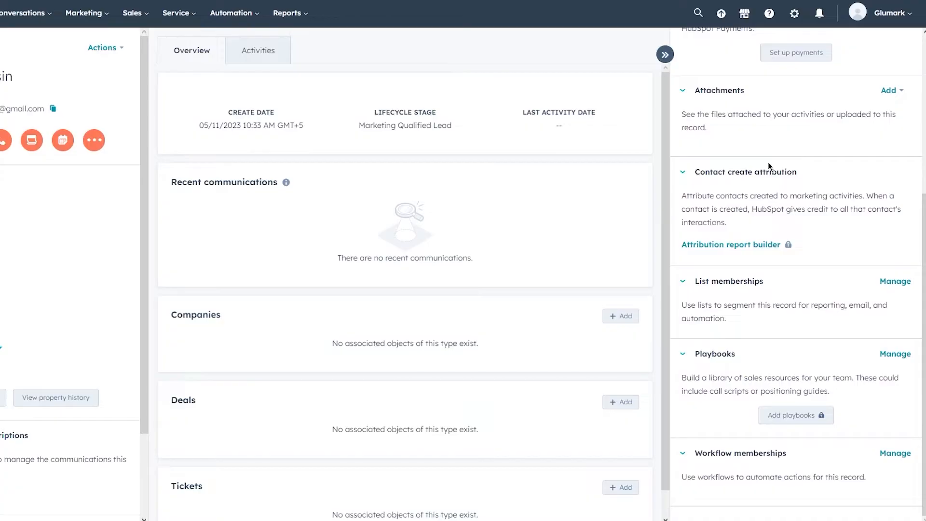
{"action": "scroll", "coordinate": [768, 166], "scroll_direction": "up", "scroll_amount": 5}
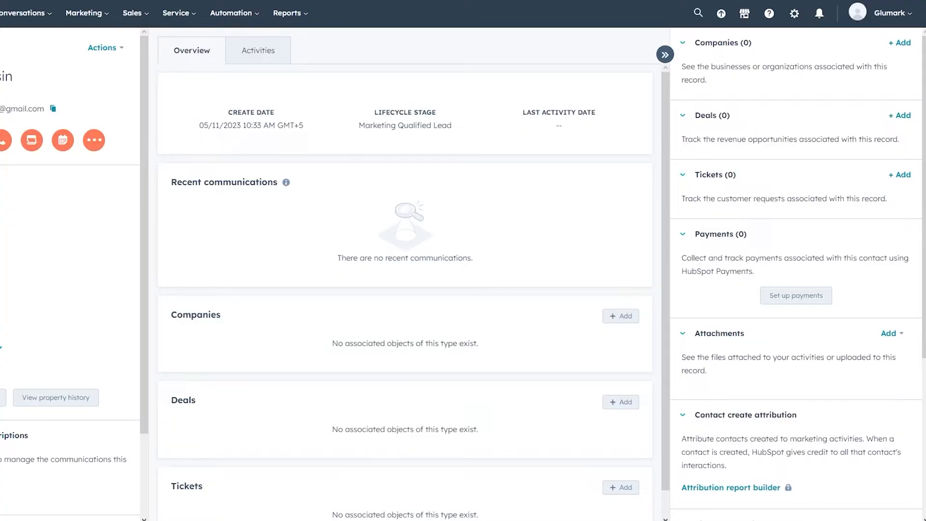
{"action": "left_click", "coordinate": [807, 520]}
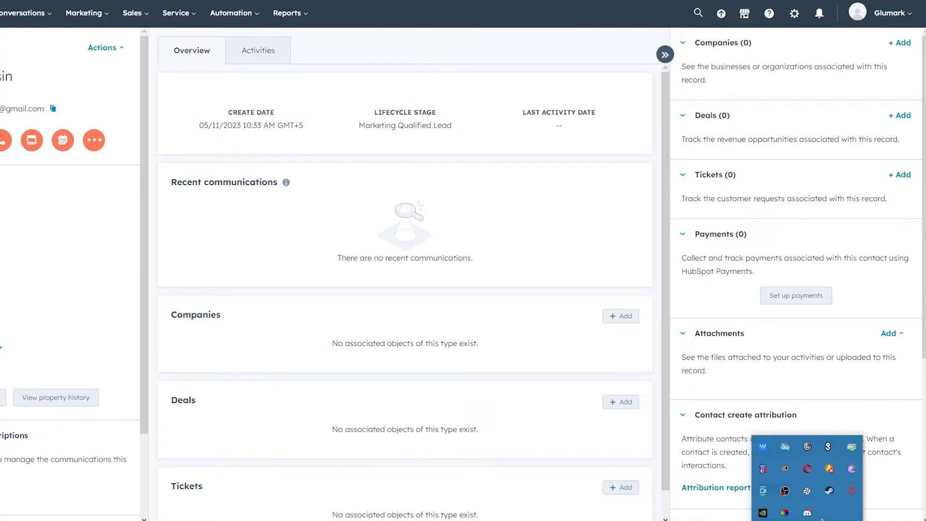
{"action": "left_click", "coordinate": [807, 520]}
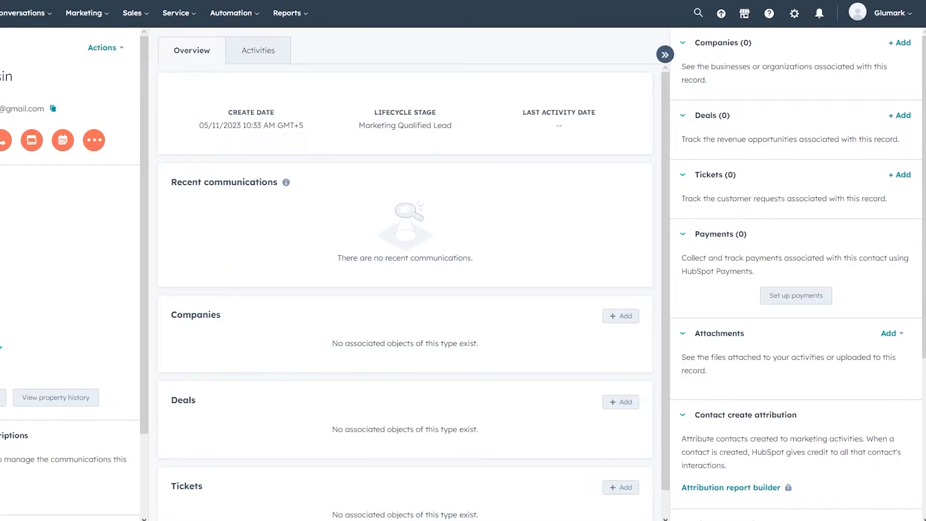
Step: Check the contact's Activities and Notes, then return to the Contacts list of 3 records
{"action": "left_click", "coordinate": [234, 56]}
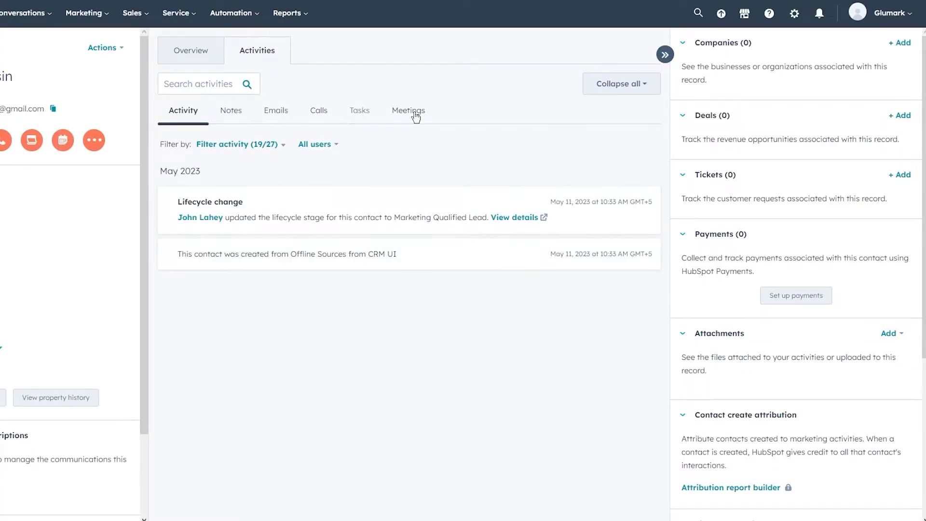
{"action": "left_click", "coordinate": [231, 111]}
{"action": "left_click", "coordinate": [188, 114]}
{"action": "left_click", "coordinate": [63, 45]}
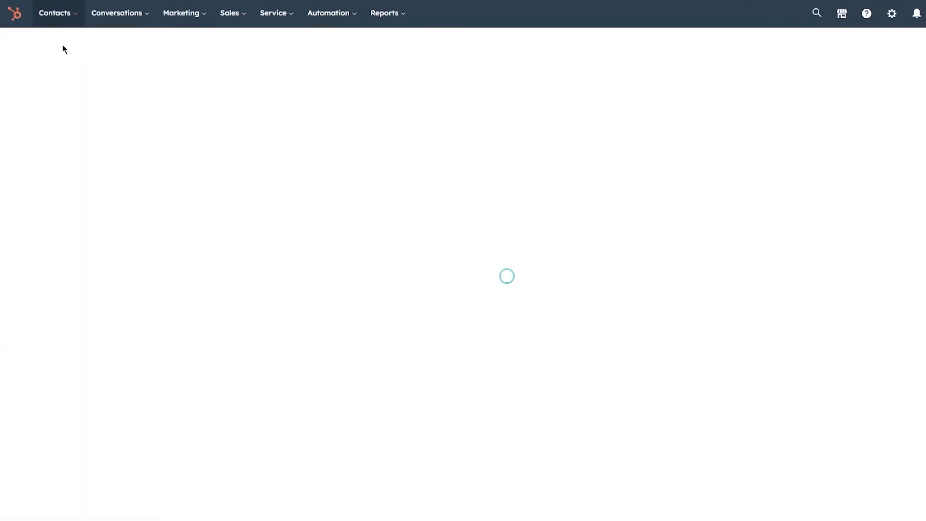
{"action": "left_click_drag", "start_coordinate": [374, 247], "coordinate": [400, 249]}
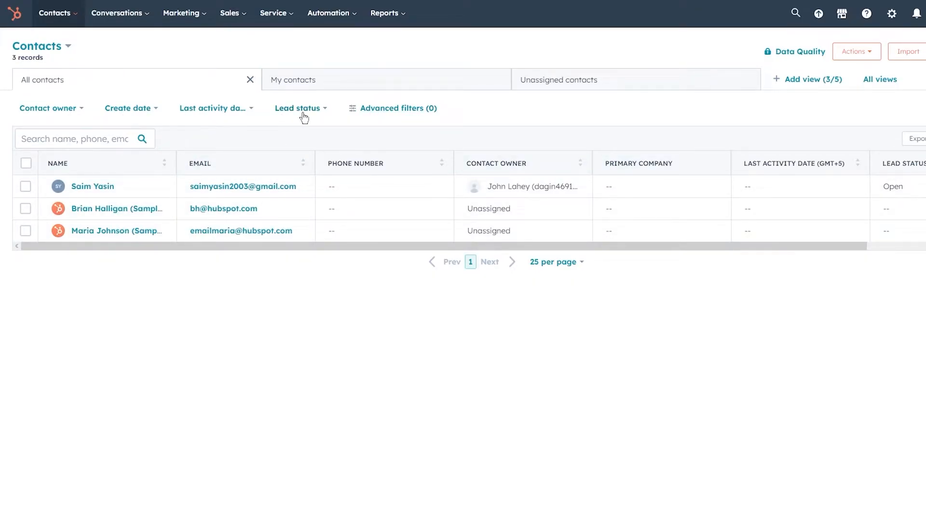
{"action": "left_click", "coordinate": [54, 13]}
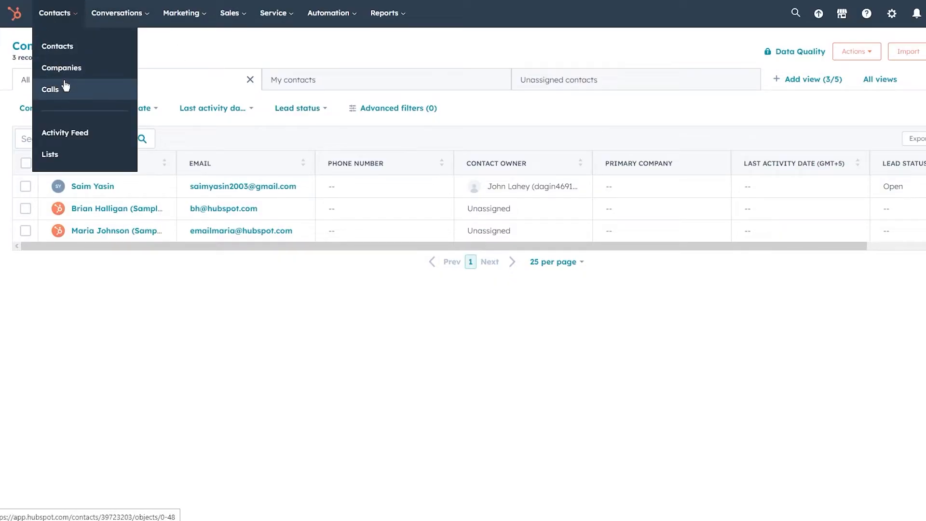
Step: View the empty Companies list, then move on to the Calls page
{"action": "left_click", "coordinate": [66, 85]}
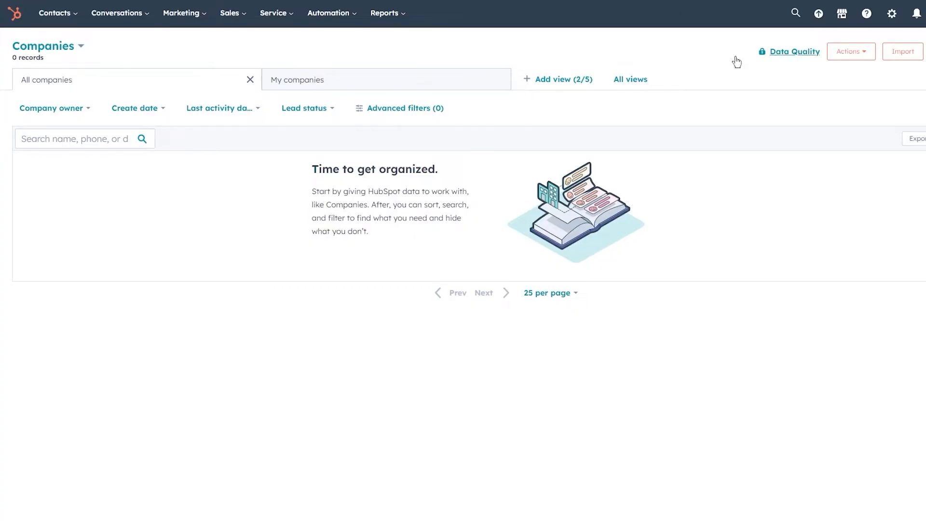
{"action": "mouse_move", "coordinate": [59, 25]}
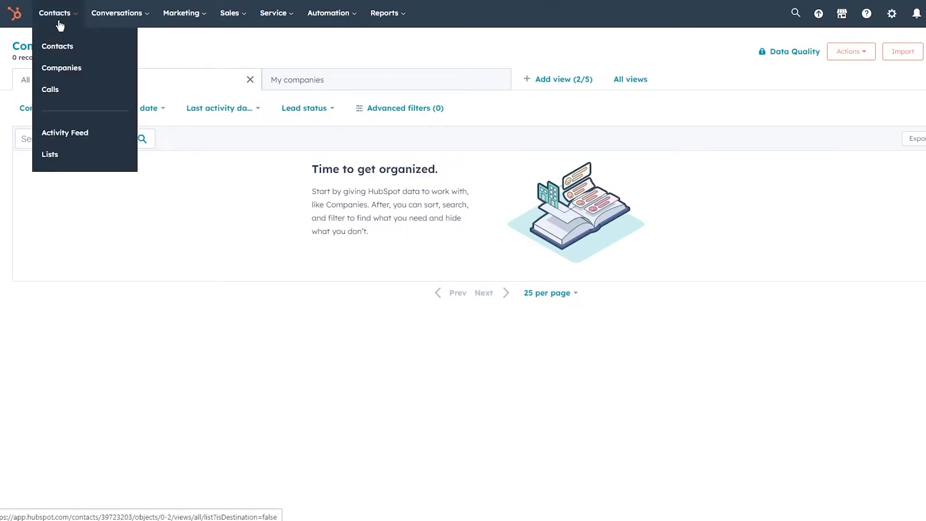
{"action": "left_click", "coordinate": [66, 91]}
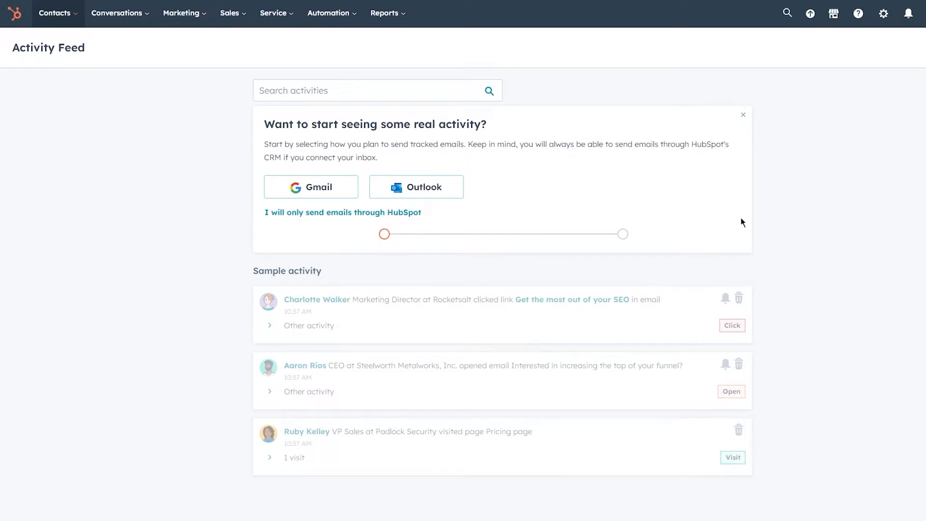
Step: Open the contact Lists page, showing 0 lists, and begin creating a new list
{"action": "mouse_move", "coordinate": [70, 25]}
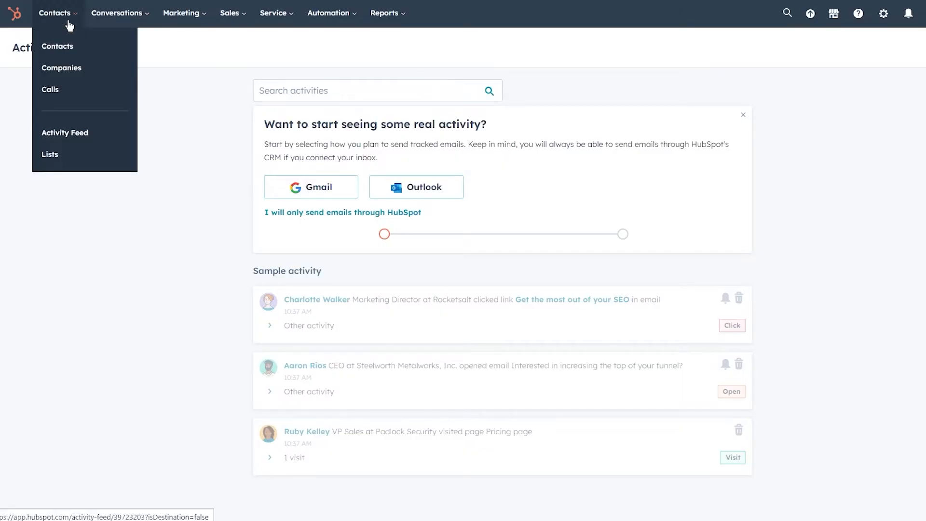
{"action": "left_click", "coordinate": [71, 160]}
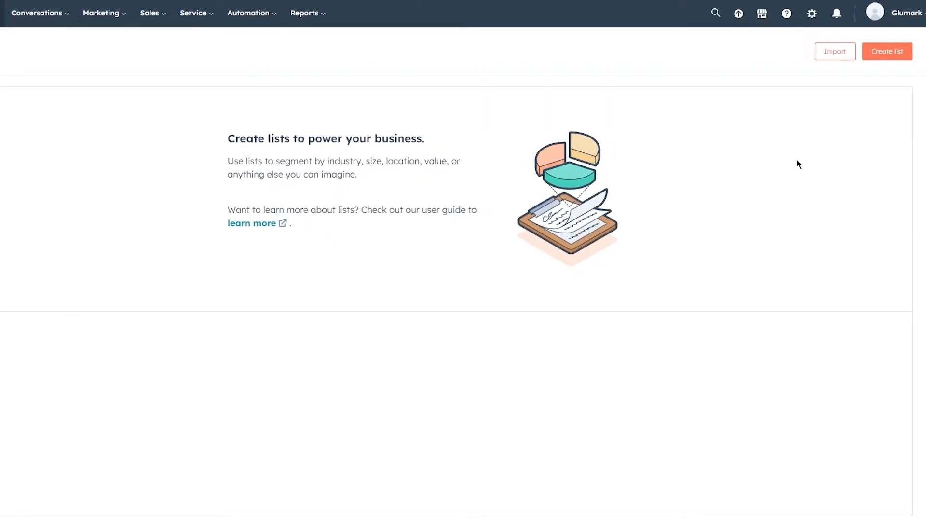
{"action": "left_click", "coordinate": [888, 51]}
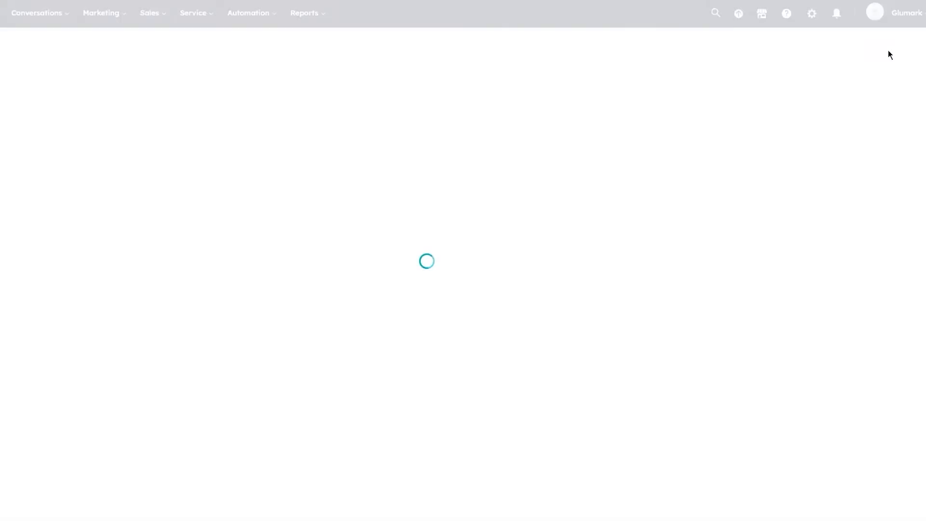
Step: Name the contact-based active list 'First Demo List' and continue to its filters
{"action": "left_click", "coordinate": [256, 128]}
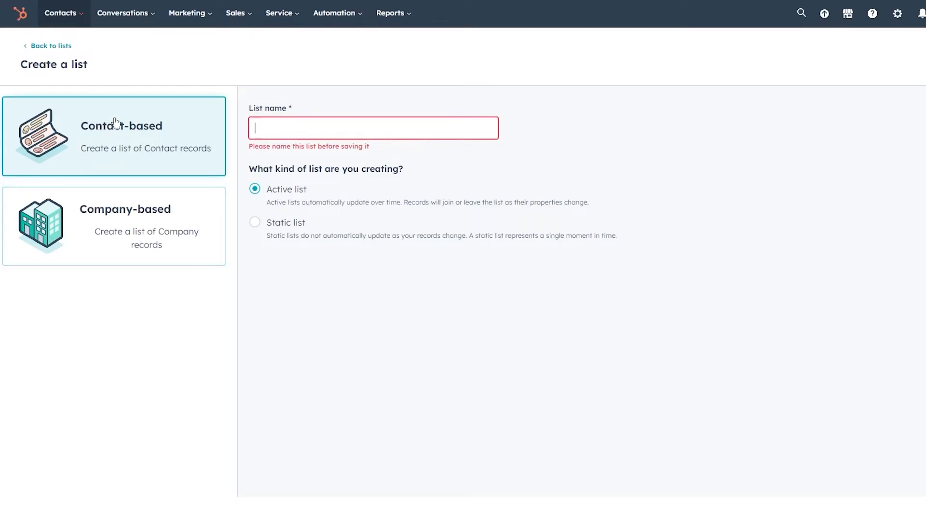
{"action": "left_click", "coordinate": [295, 126]}
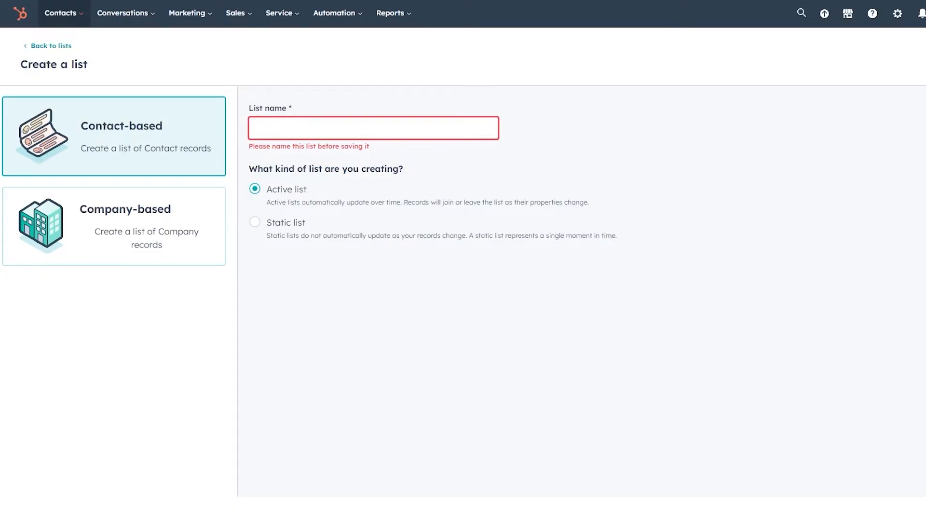
{"action": "left_click", "coordinate": [367, 129]}
{"action": "type", "text": "f"}
{"action": "key", "text": "BackSpace"}
{"action": "type", "text": "Fir"}
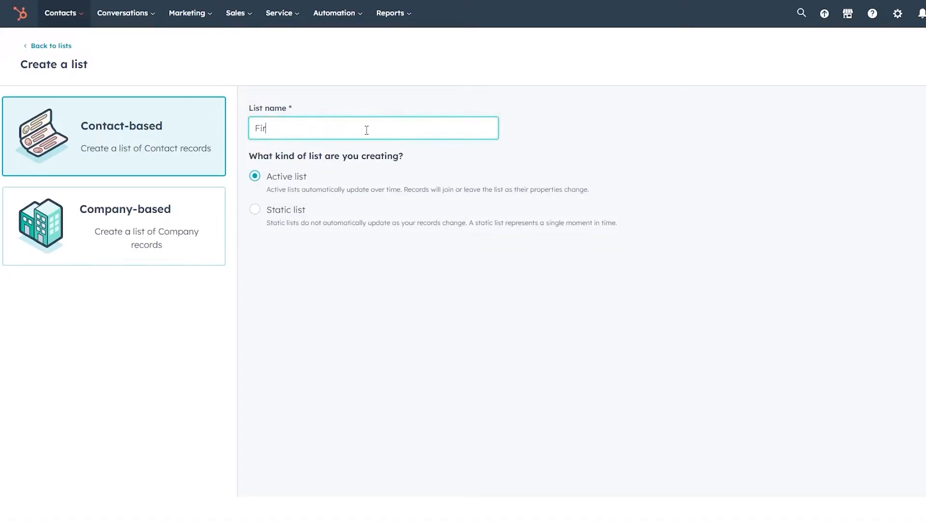
{"action": "type", "text": "st Demo List"}
{"action": "left_click", "coordinate": [923, 57]}
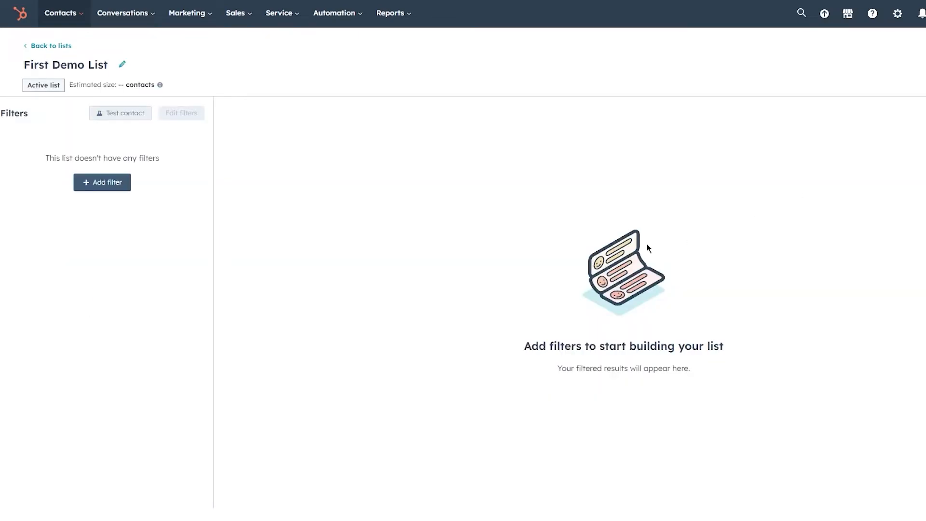
Step: Add a company-property filter on 'Date of last meeting booked in meetings tool' to First Demo List, then close the editor
{"action": "left_click", "coordinate": [97, 184]}
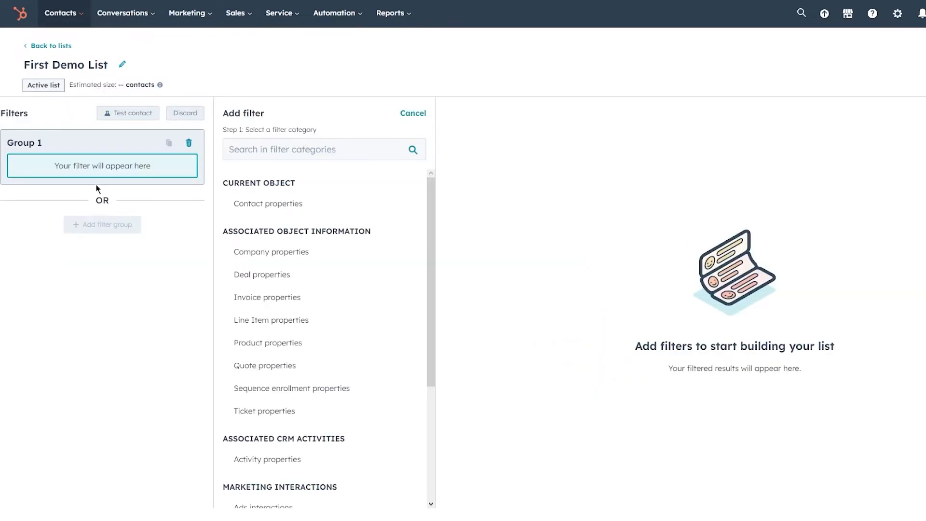
{"action": "left_click", "coordinate": [338, 253]}
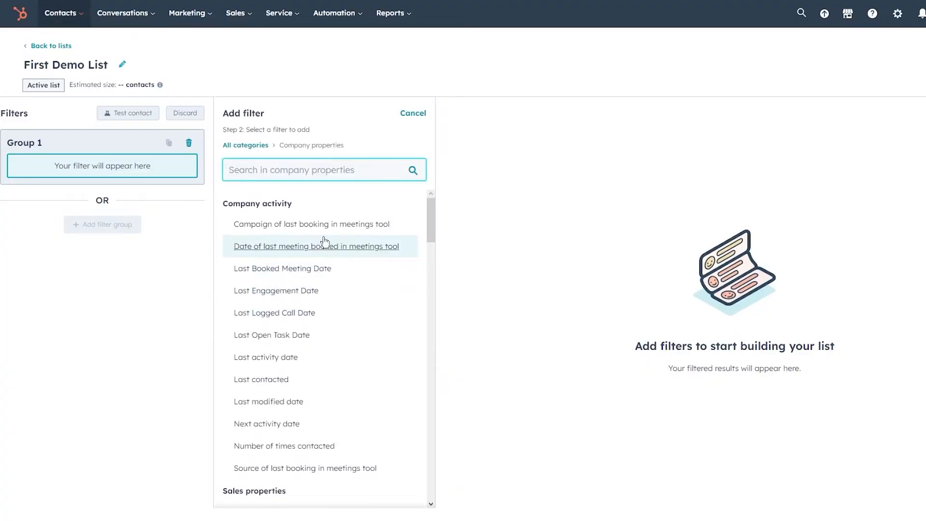
{"action": "left_click", "coordinate": [320, 242]}
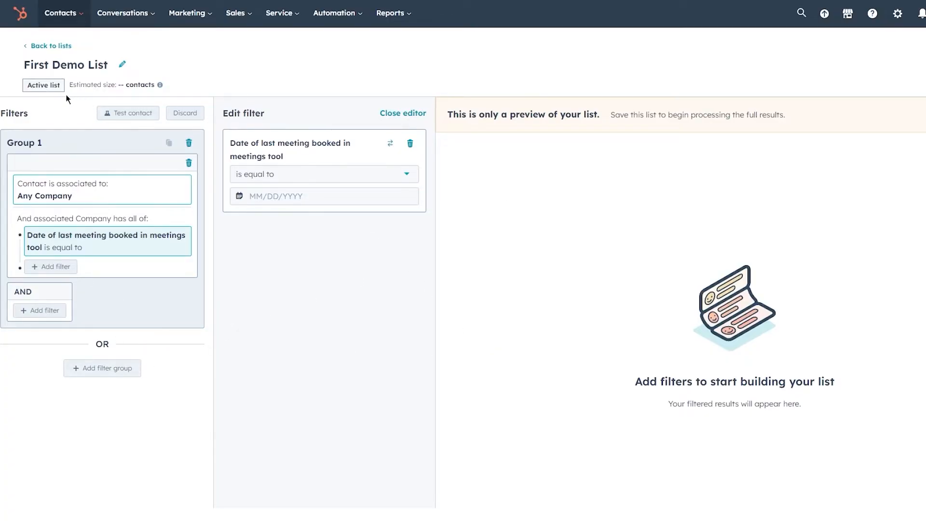
{"action": "left_click", "coordinate": [407, 118]}
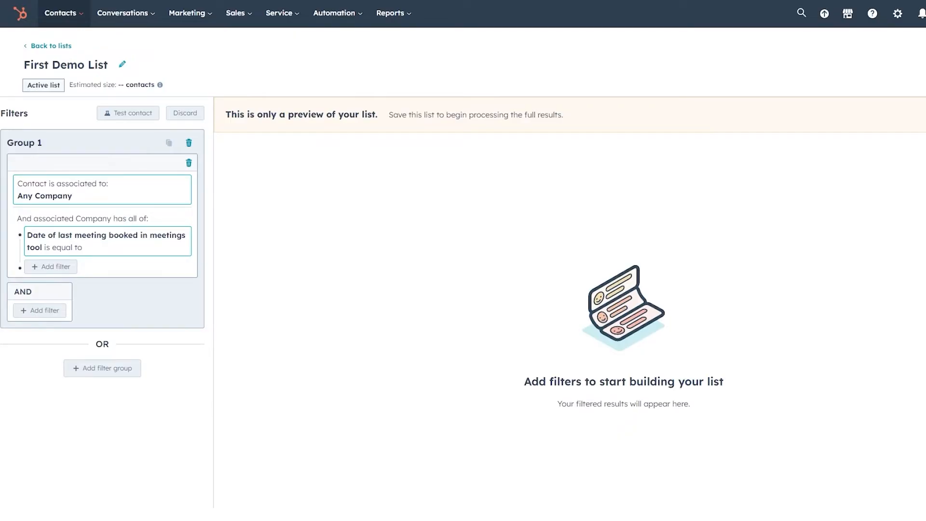
Step: Go to the Conversations inbox from the top navigation menu
{"action": "left_click", "coordinate": [121, 13]}
{"action": "left_click", "coordinate": [142, 40]}
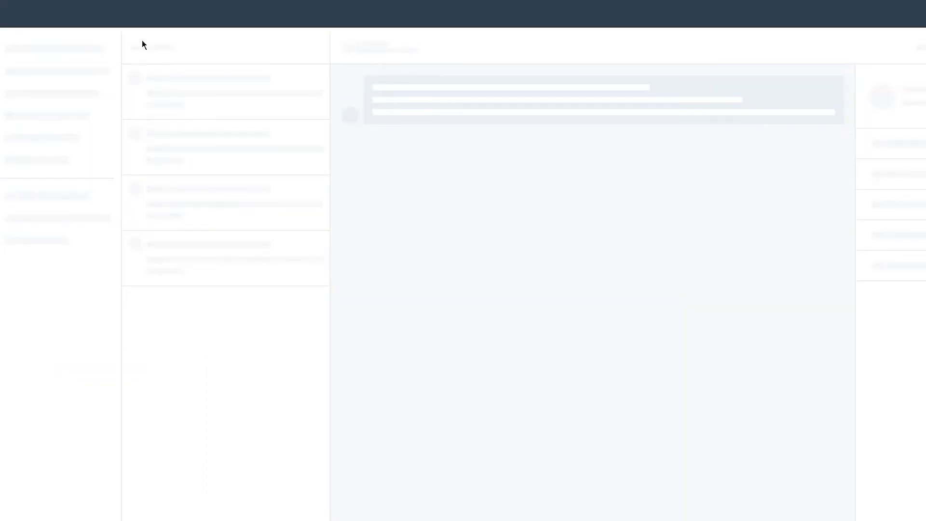
Step: Dismiss the Conversations menu and skip the inbox's Stay organized tour
{"action": "left_click", "coordinate": [134, 11]}
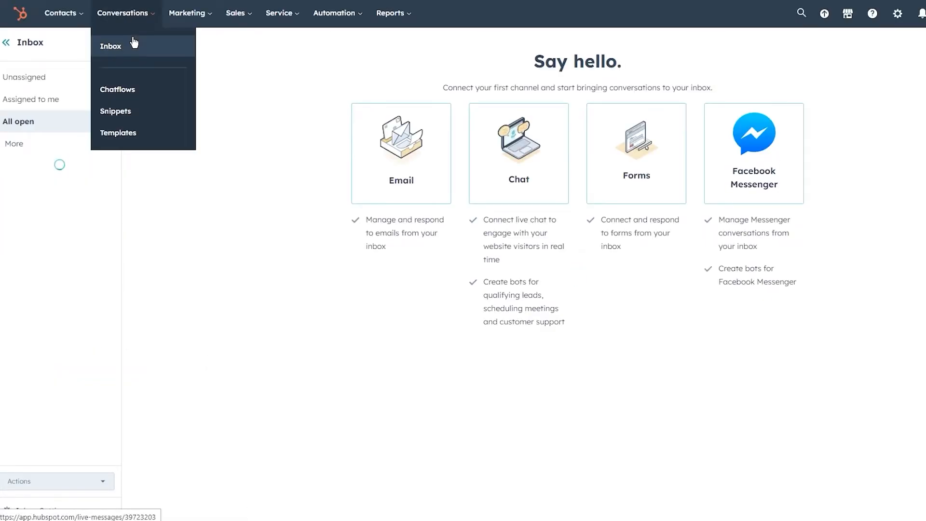
{"action": "left_click", "coordinate": [314, 134]}
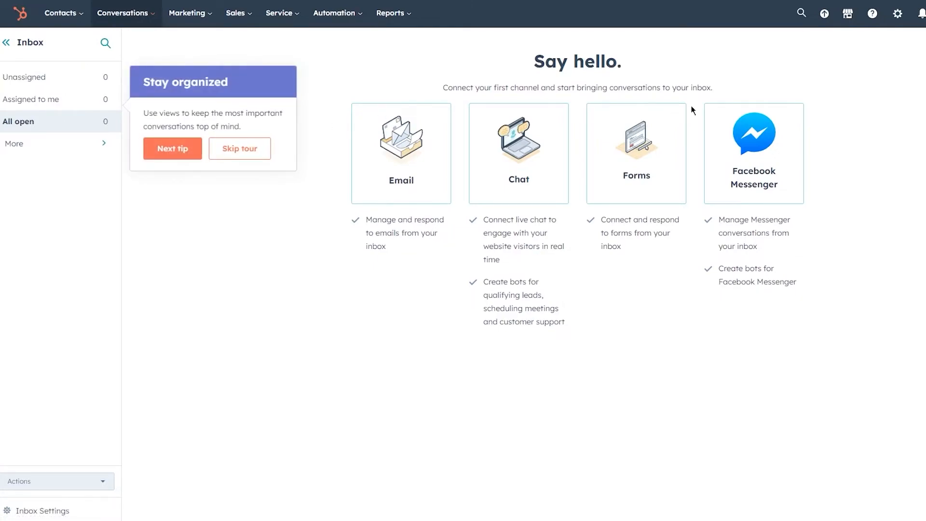
{"action": "left_click", "coordinate": [239, 150]}
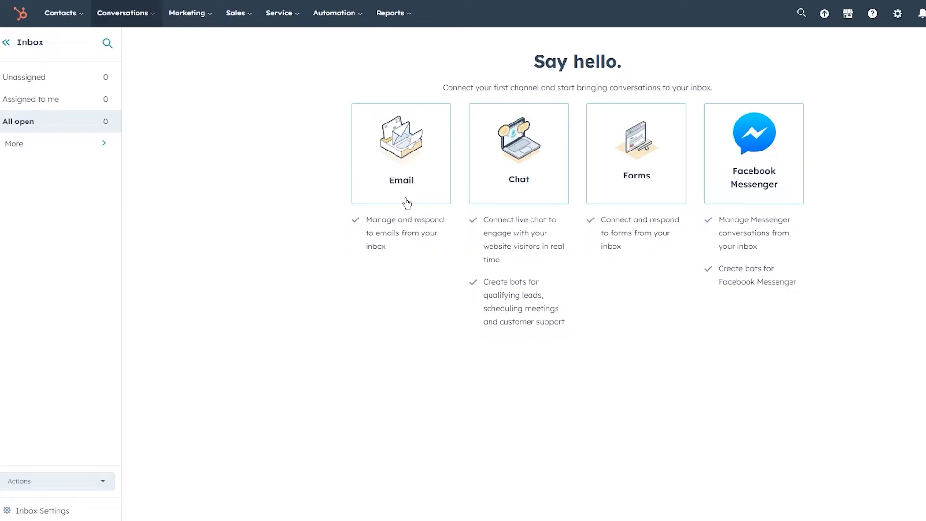
{"action": "left_click", "coordinate": [364, 155]}
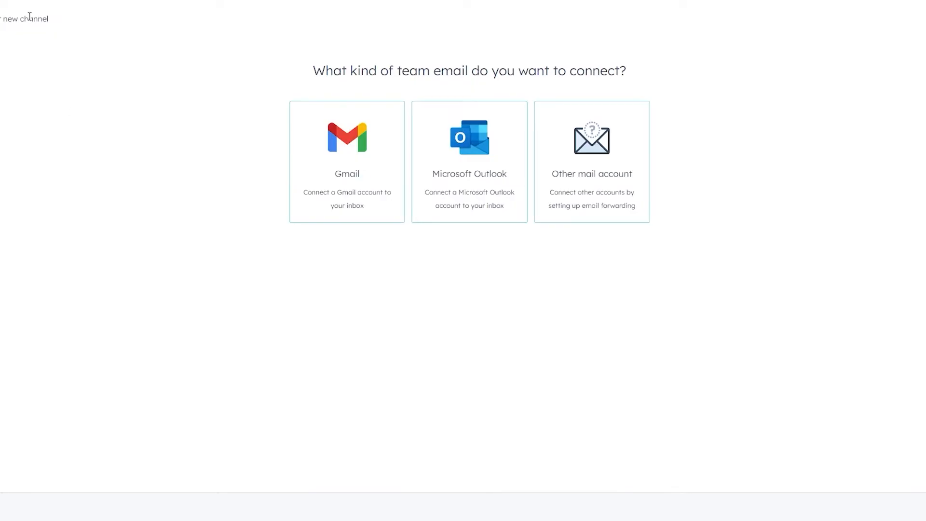
{"action": "key", "text": "alt+Left"}
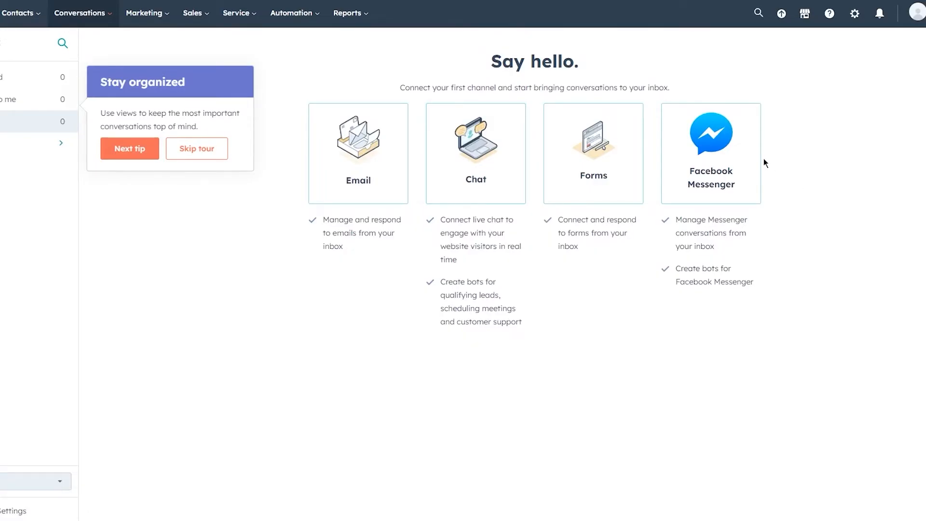
Step: Start live chat setup, set the chat accent colour to blue 5e6ab8, and continue
{"action": "left_click", "coordinate": [505, 136]}
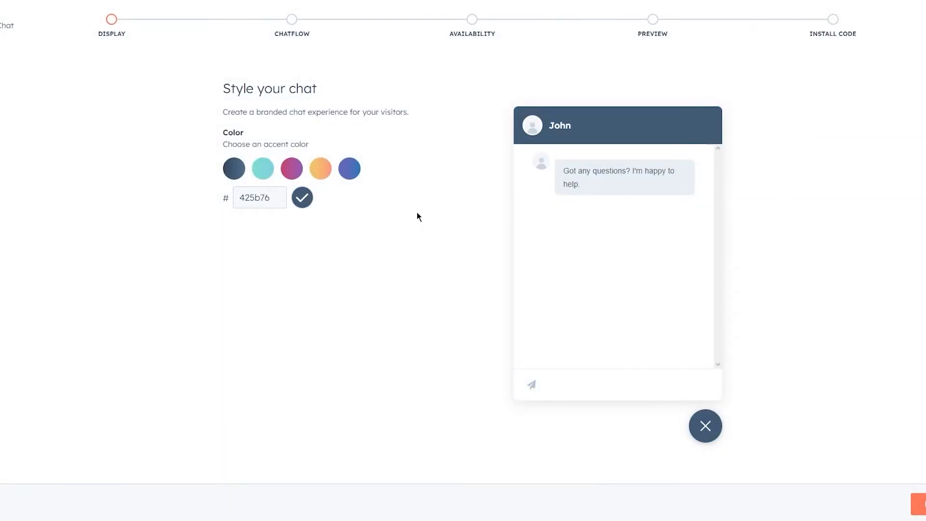
{"action": "left_click", "coordinate": [709, 426]}
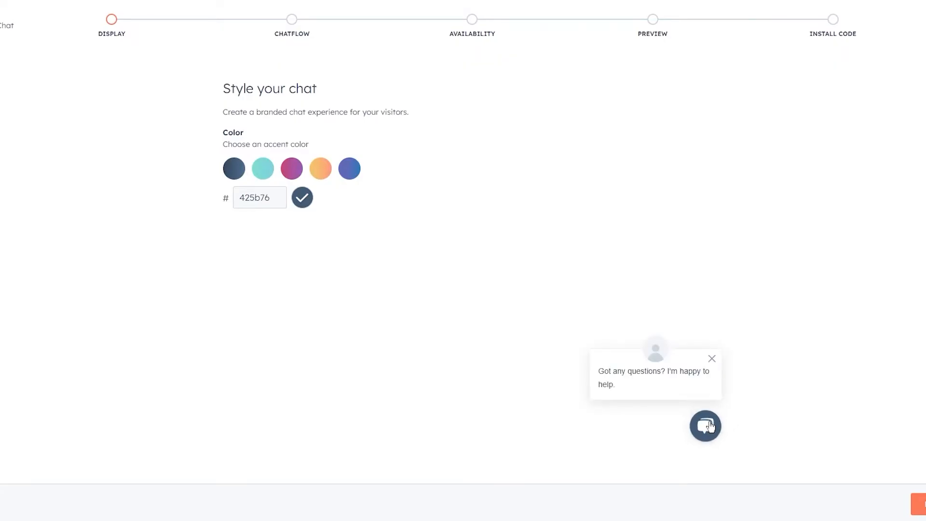
{"action": "left_click", "coordinate": [706, 426]}
{"action": "left_click", "coordinate": [298, 167]}
{"action": "left_click", "coordinate": [346, 170]}
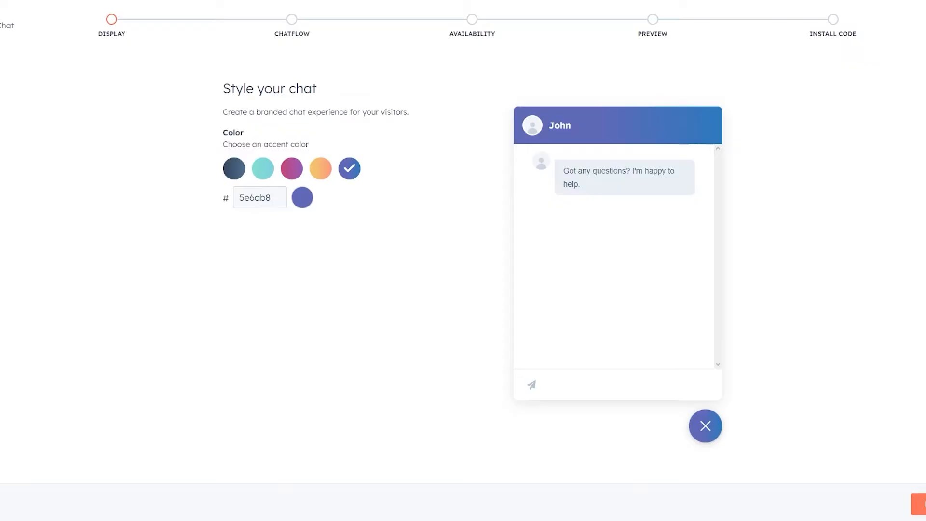
{"action": "left_click", "coordinate": [921, 505]}
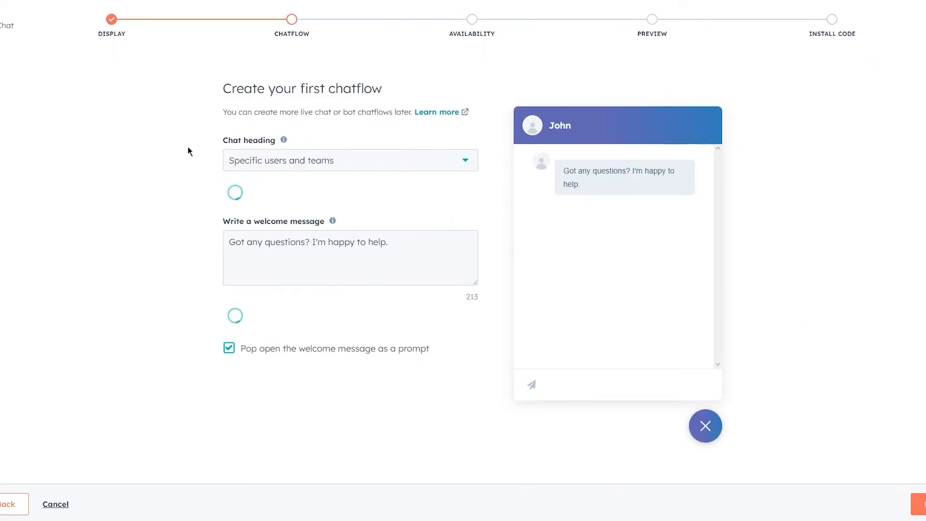
Step: Keep the chat heading as specific users and teams, and keep the default welcome message
{"action": "triple_click", "coordinate": [439, 86]}
{"action": "left_click", "coordinate": [440, 86]}
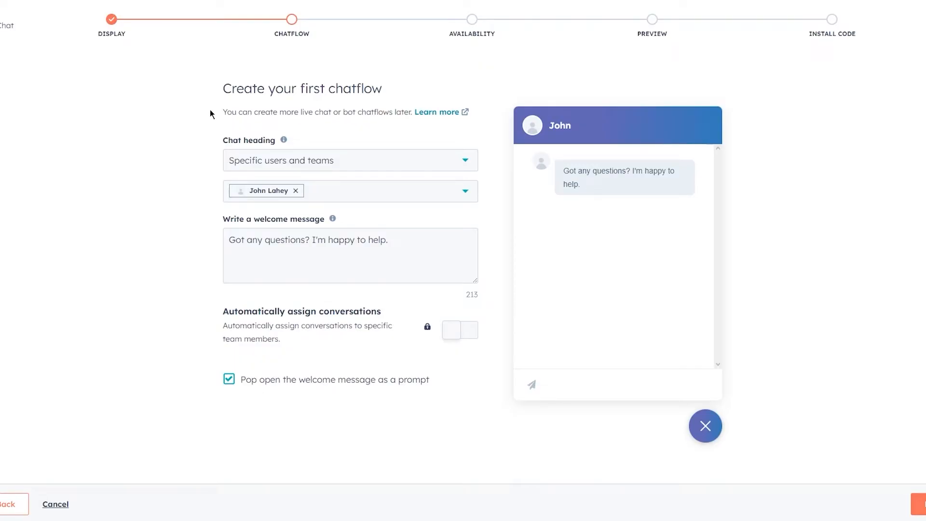
{"action": "left_click", "coordinate": [270, 164]}
{"action": "left_click", "coordinate": [117, 143]}
{"action": "left_click", "coordinate": [397, 198]}
{"action": "left_click", "coordinate": [396, 198]}
{"action": "left_click", "coordinate": [318, 241]}
{"action": "left_click", "coordinate": [159, 216]}
{"action": "left_click", "coordinate": [919, 504]}
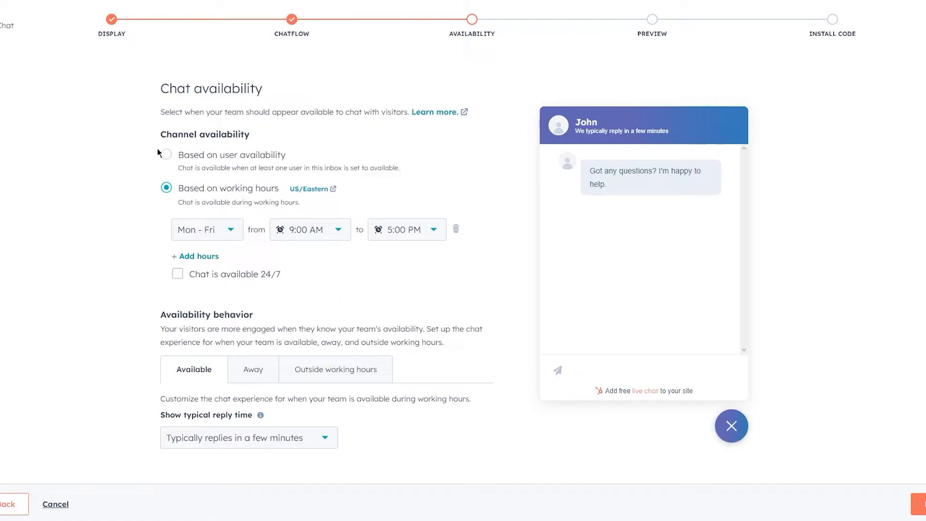
Step: Set chat availability to Based on user availability and continue
{"action": "left_click", "coordinate": [180, 154]}
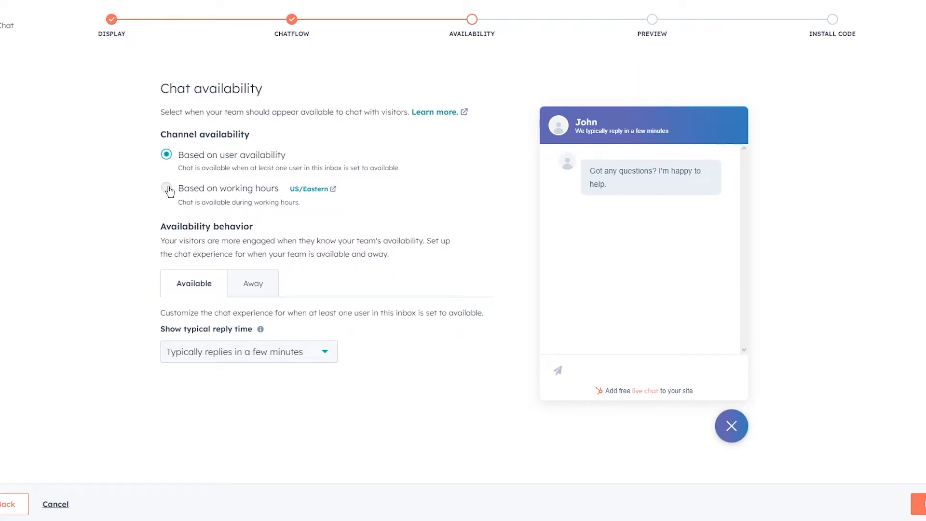
{"action": "left_click", "coordinate": [918, 504]}
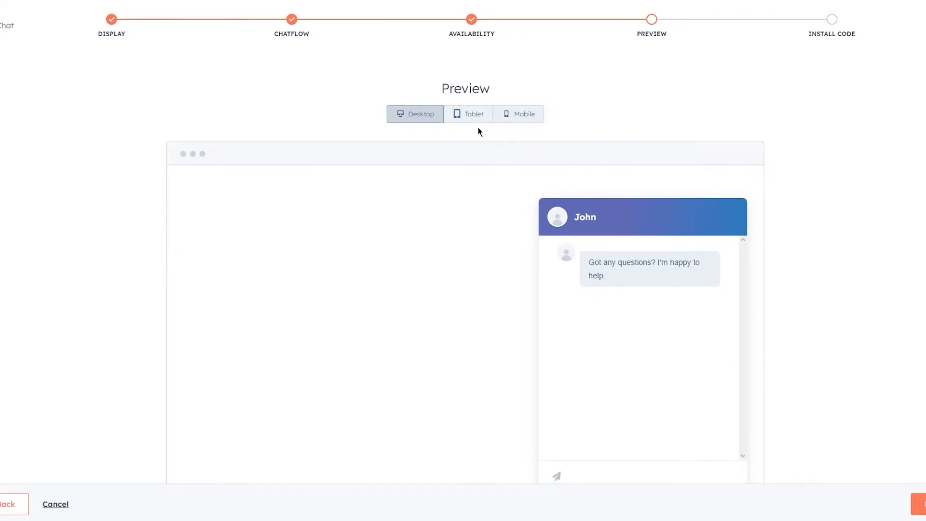
Step: Preview the chat in the Tablet and Mobile layouts, then move on to installation
{"action": "scroll", "coordinate": [575, 238], "scroll_direction": "down", "scroll_amount": 1}
{"action": "scroll", "coordinate": [575, 238], "scroll_direction": "down", "scroll_amount": 1}
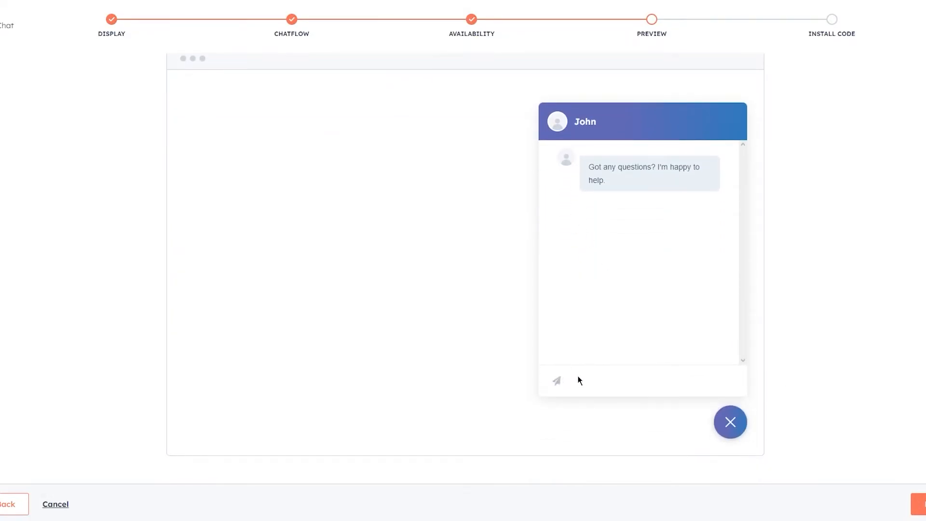
{"action": "scroll", "coordinate": [581, 383], "scroll_direction": "up", "scroll_amount": 2}
{"action": "left_click", "coordinate": [471, 109]}
{"action": "left_click", "coordinate": [538, 118]}
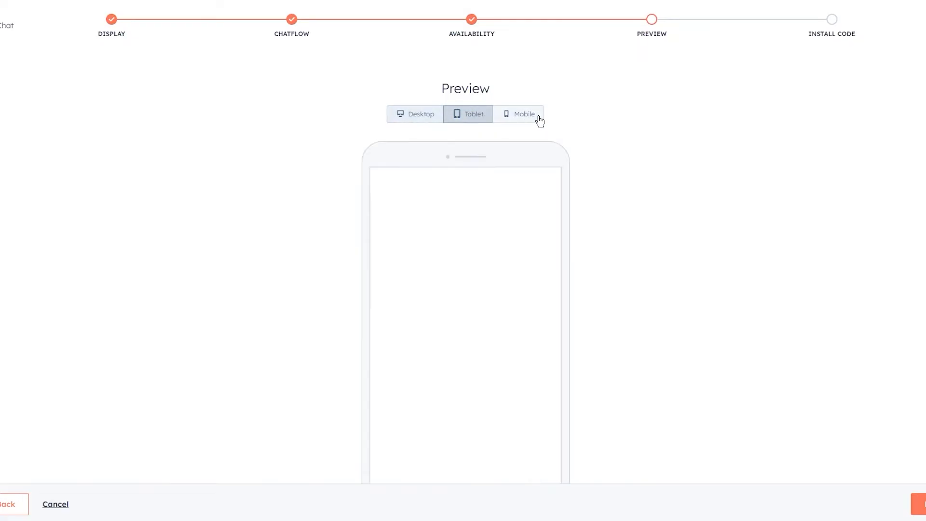
{"action": "scroll", "coordinate": [492, 169], "scroll_direction": "down", "scroll_amount": 1}
{"action": "scroll", "coordinate": [492, 169], "scroll_direction": "up", "scroll_amount": 2}
{"action": "scroll", "coordinate": [603, 328], "scroll_direction": "down", "scroll_amount": 2}
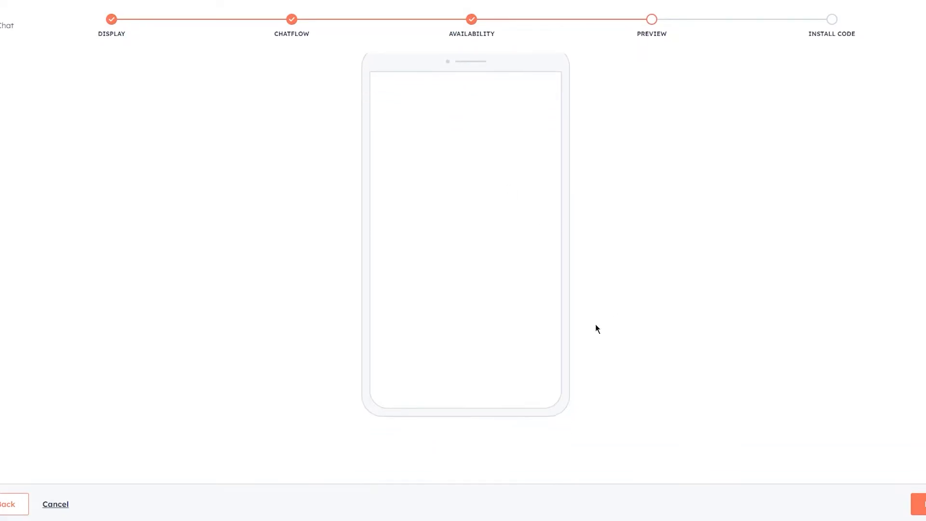
{"action": "scroll", "coordinate": [521, 254], "scroll_direction": "up", "scroll_amount": 2}
{"action": "left_click", "coordinate": [486, 119]}
{"action": "scroll", "coordinate": [494, 239], "scroll_direction": "down", "scroll_amount": 2}
{"action": "scroll", "coordinate": [447, 212], "scroll_direction": "up", "scroll_amount": 2}
{"action": "left_click", "coordinate": [918, 504]}
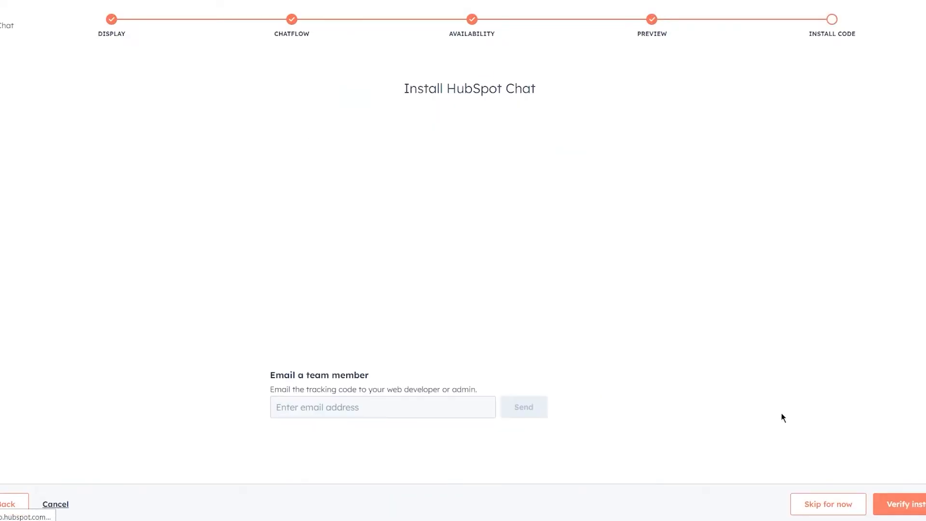
Step: Select the chat embed code, verify the installation, and view the test message in the inbox
{"action": "left_click_drag", "start_coordinate": [405, 88], "coordinate": [635, 116]}
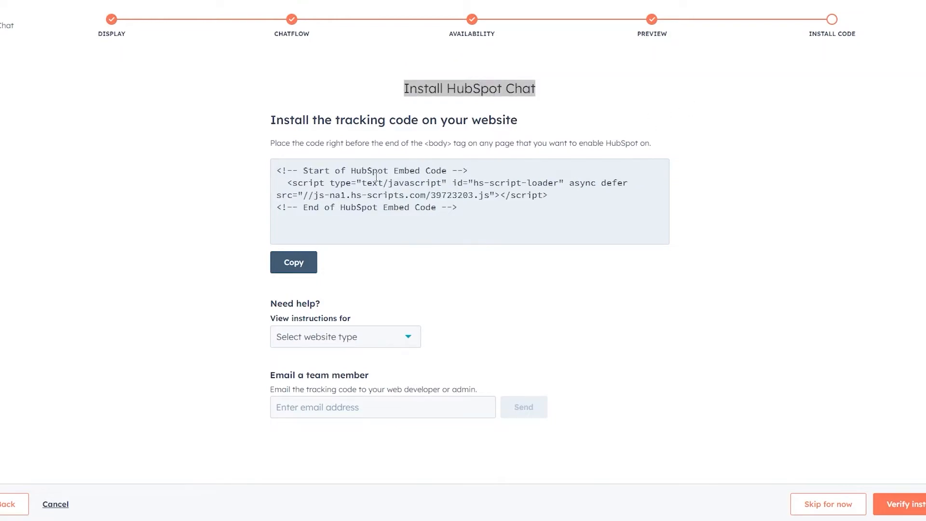
{"action": "left_click", "coordinate": [273, 163]}
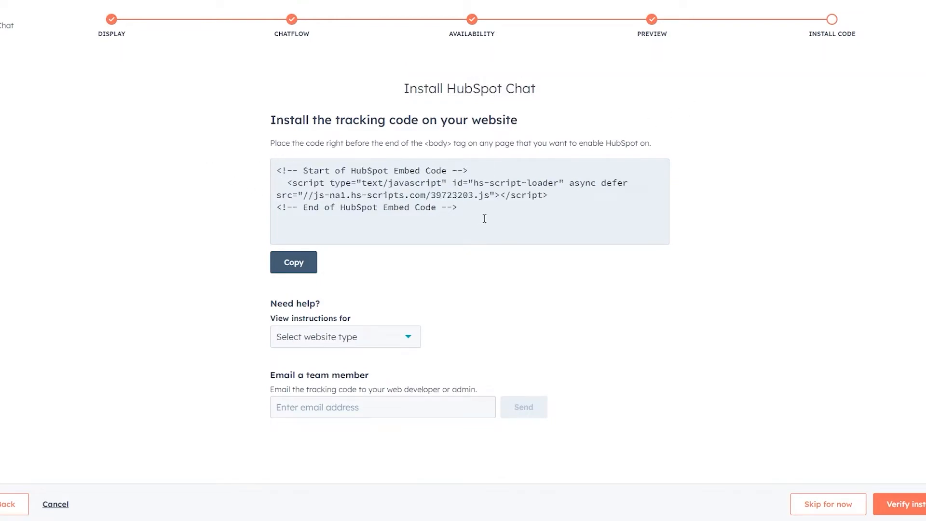
{"action": "left_click", "coordinate": [481, 216], "text": "shift"}
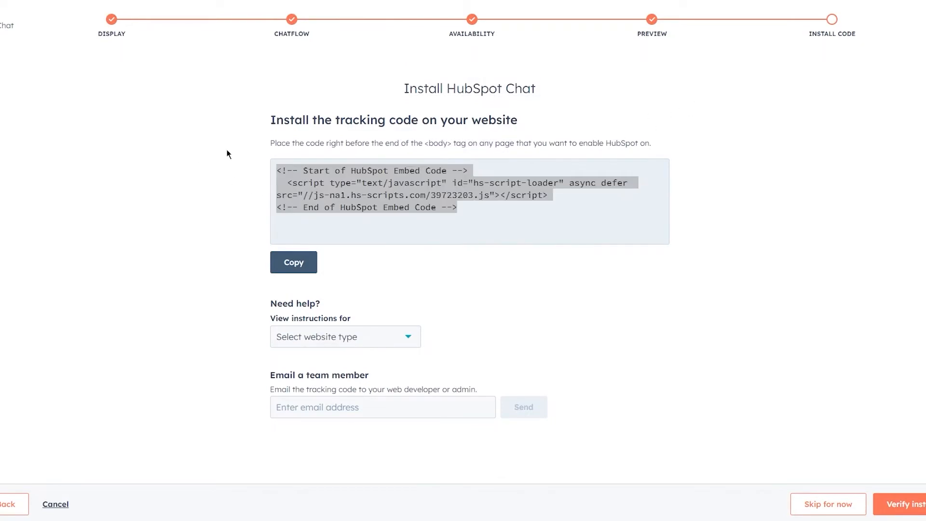
{"action": "left_click_drag", "start_coordinate": [285, 143], "coordinate": [439, 154]}
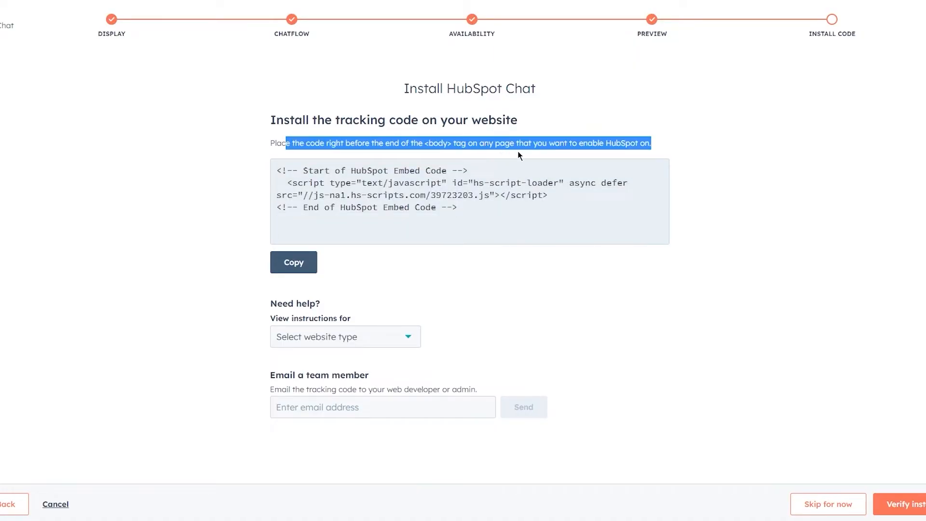
{"action": "left_click_drag", "start_coordinate": [602, 152], "coordinate": [674, 152]}
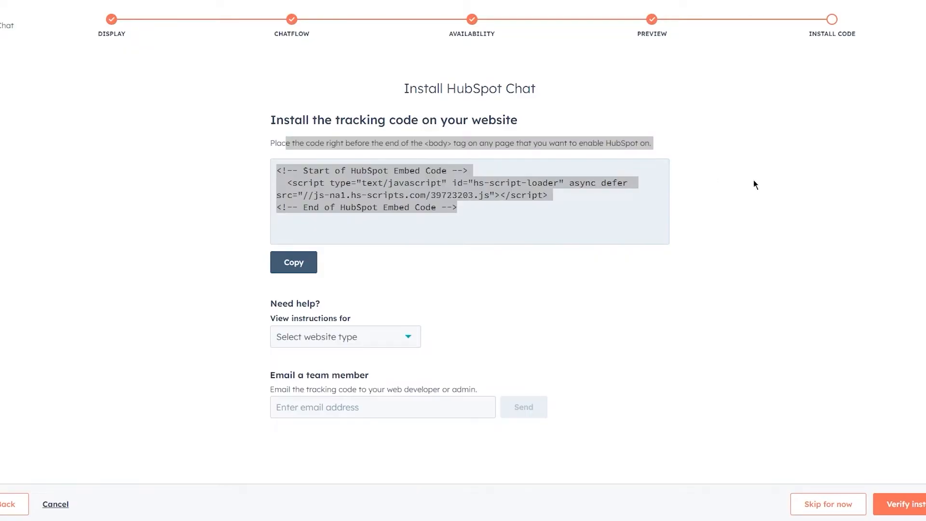
{"action": "left_click", "coordinate": [437, 212]}
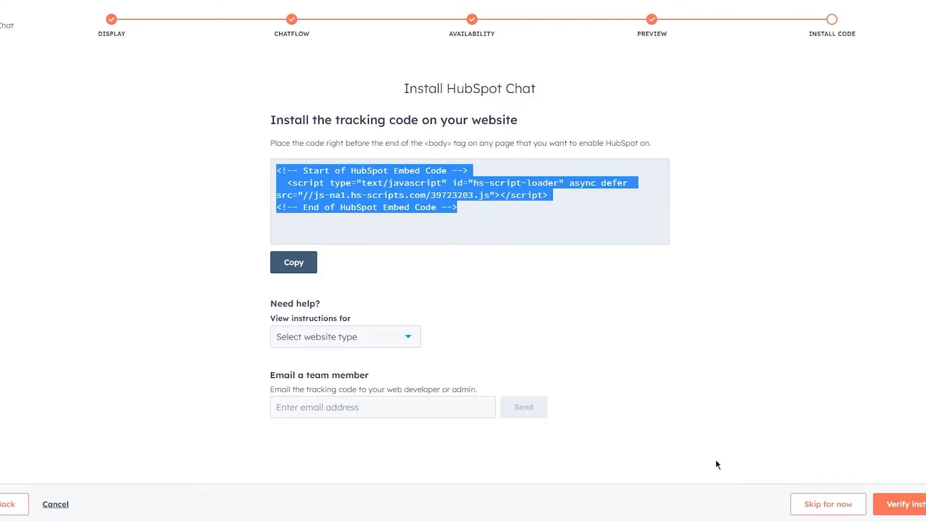
{"action": "left_click", "coordinate": [858, 506]}
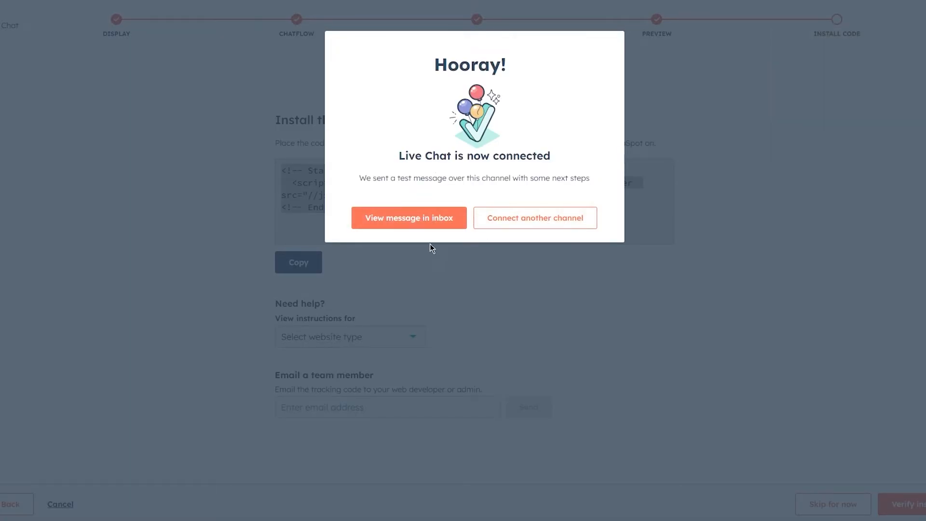
{"action": "left_click", "coordinate": [424, 224]}
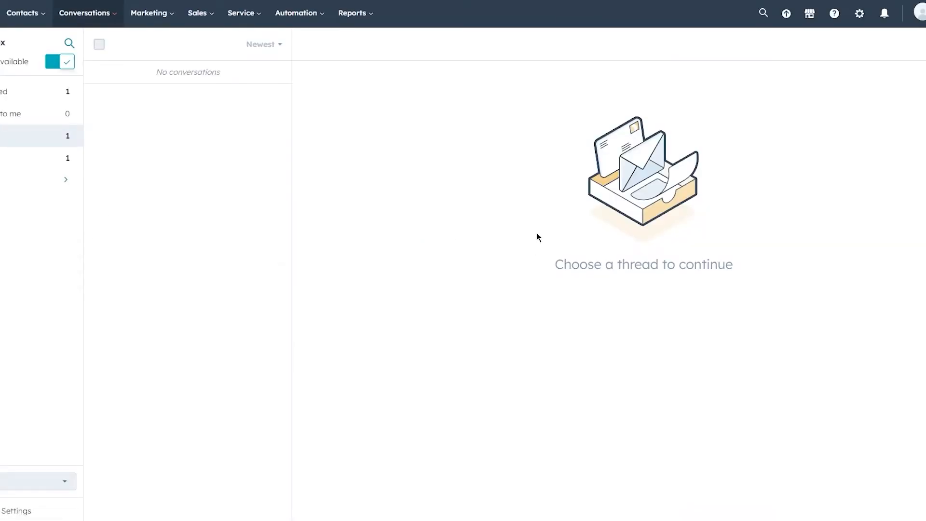
Step: Open the Chatflows settings list from the Conversations menu
{"action": "left_click", "coordinate": [90, 20]}
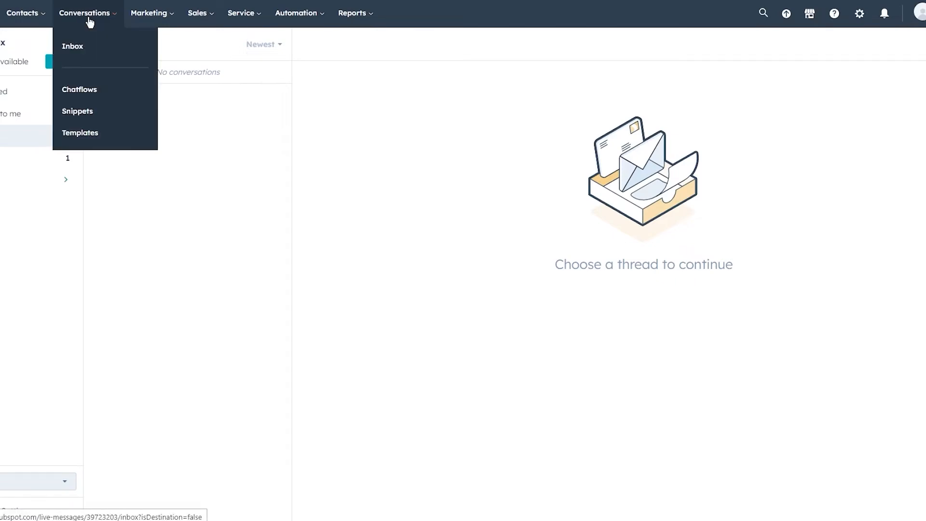
{"action": "left_click", "coordinate": [114, 93]}
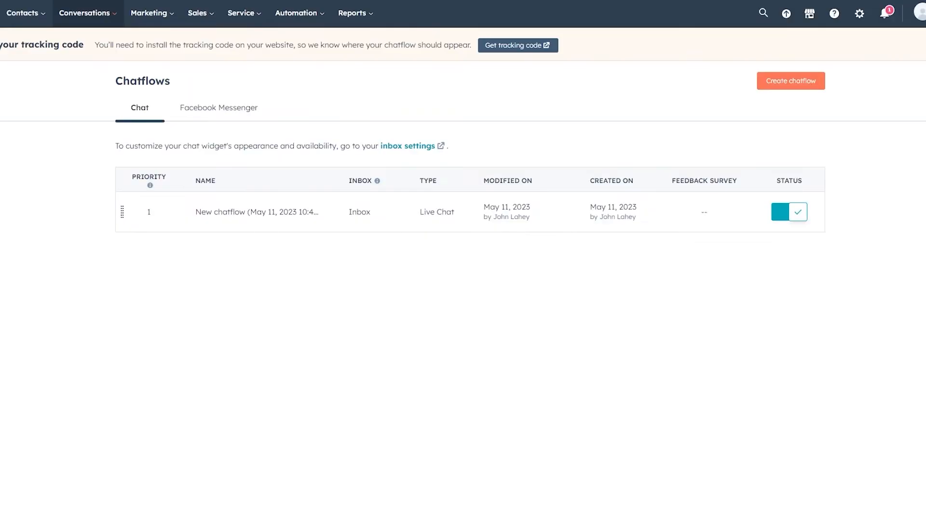
Step: Begin a new chatflow, reaching the choice between Website and Facebook Messenger
{"action": "left_click", "coordinate": [771, 83]}
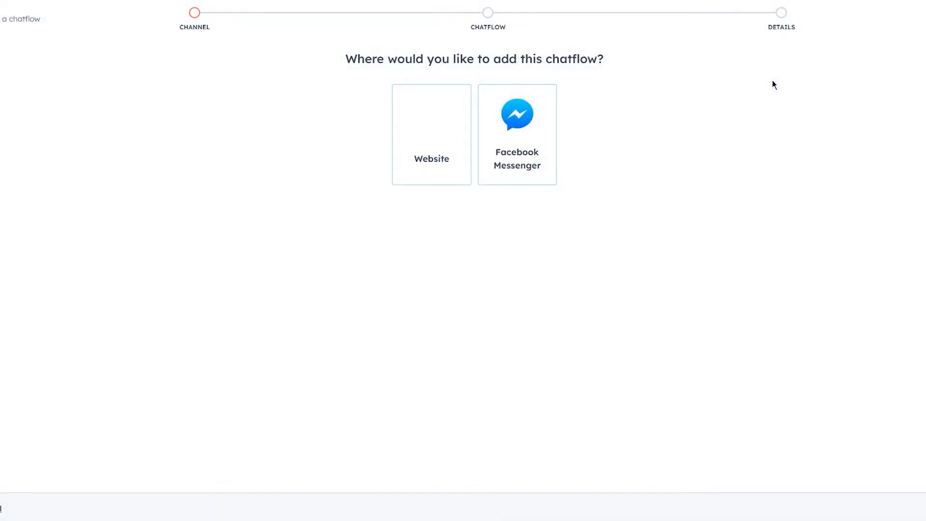
{"action": "left_click_drag", "start_coordinate": [353, 65], "coordinate": [680, 64]}
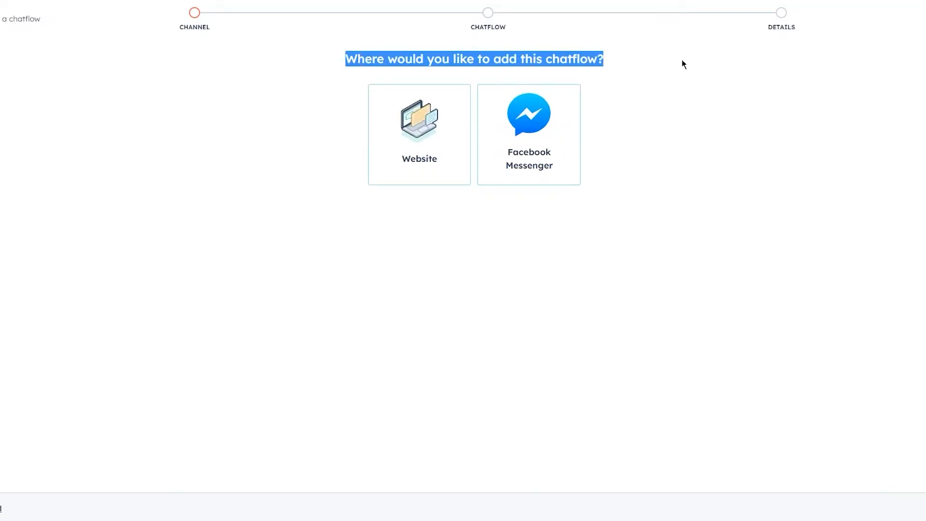
{"action": "left_click", "coordinate": [683, 70]}
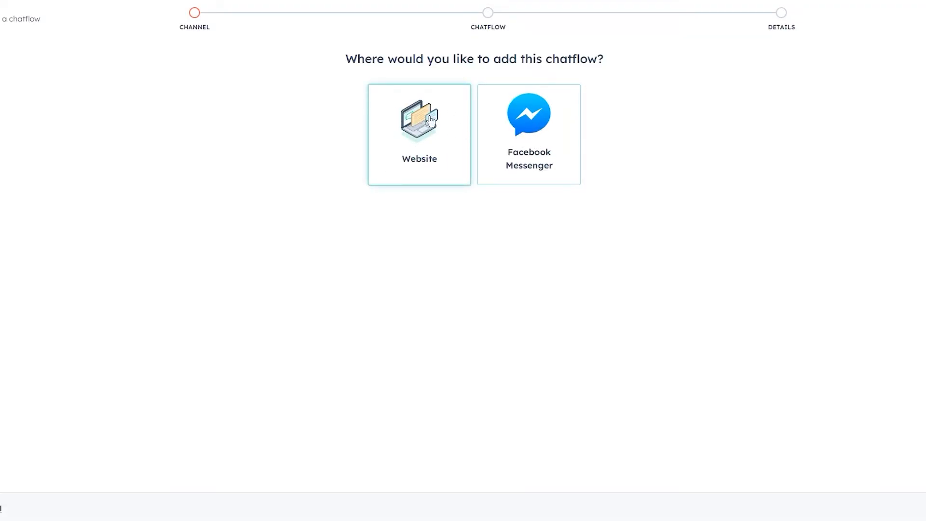
Step: Choose Website as the chatflow channel, browse the starter templates, and return to Live chat
{"action": "left_click", "coordinate": [418, 142]}
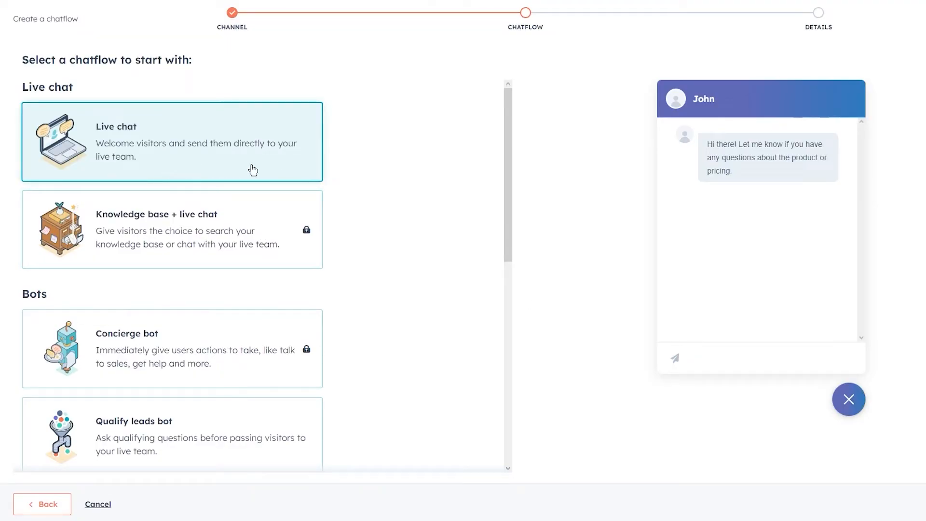
{"action": "scroll", "coordinate": [100, 181], "scroll_direction": "down", "scroll_amount": 2}
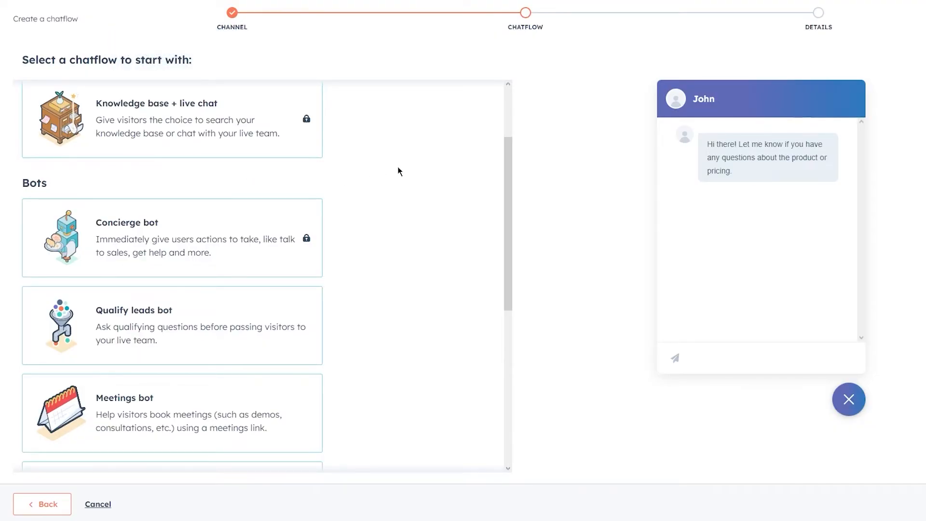
{"action": "scroll", "coordinate": [399, 170], "scroll_direction": "down", "scroll_amount": 1}
{"action": "scroll", "coordinate": [398, 170], "scroll_direction": "down", "scroll_amount": 1}
{"action": "scroll", "coordinate": [398, 170], "scroll_direction": "up", "scroll_amount": 1}
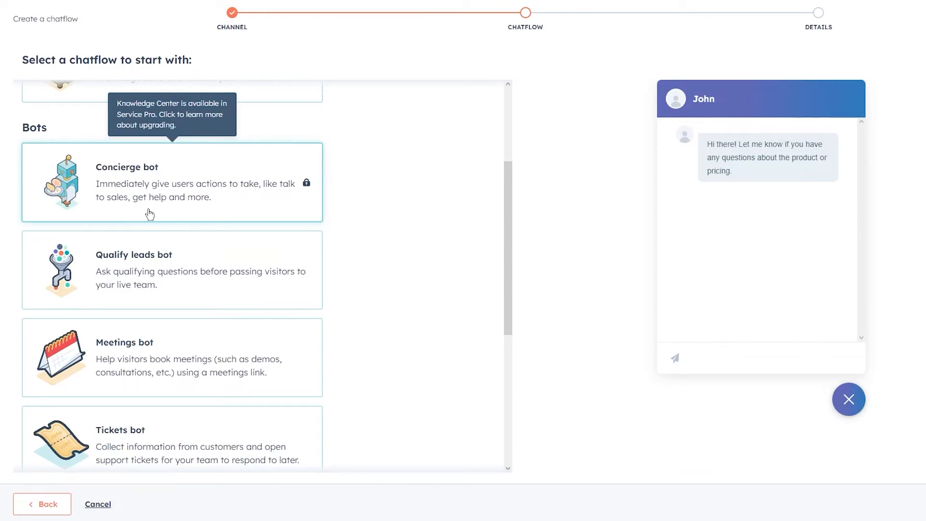
{"action": "scroll", "coordinate": [400, 217], "scroll_direction": "down", "scroll_amount": 3}
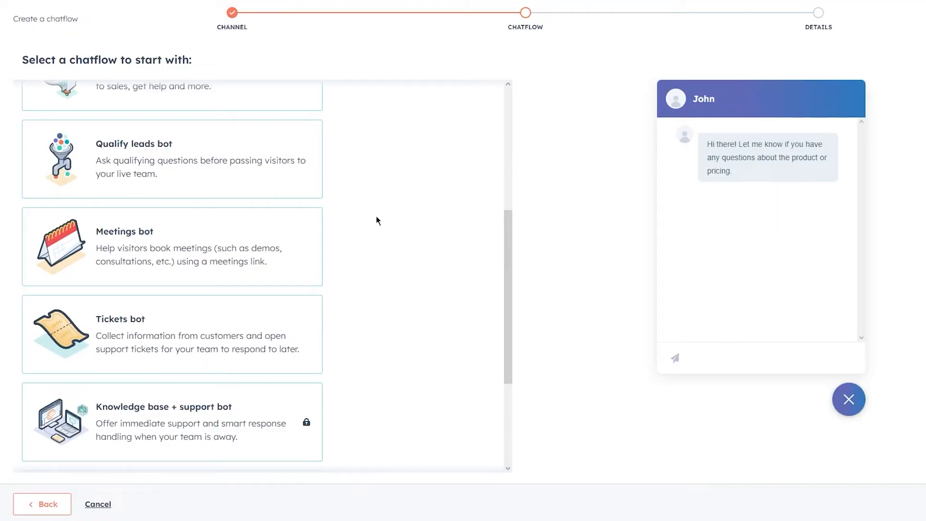
{"action": "scroll", "coordinate": [377, 220], "scroll_direction": "down", "scroll_amount": 3}
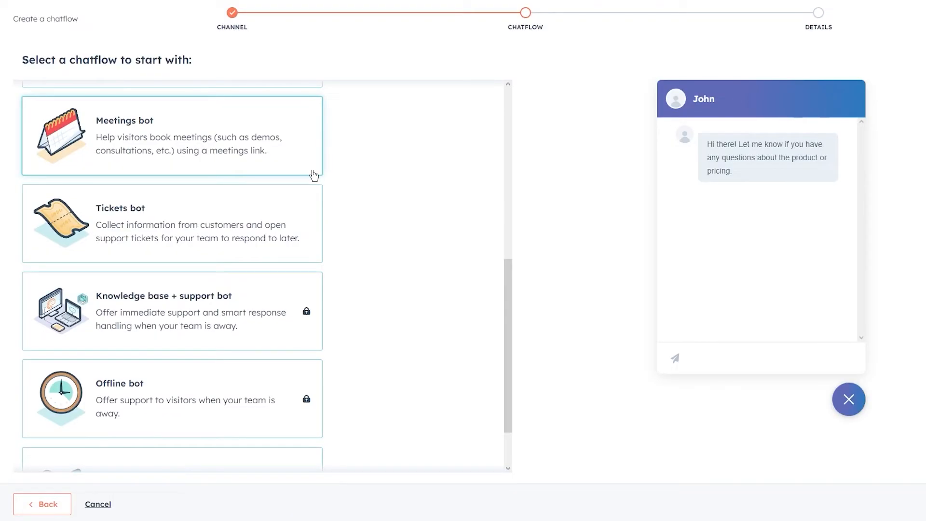
{"action": "scroll", "coordinate": [368, 178], "scroll_direction": "down", "scroll_amount": 2}
{"action": "scroll", "coordinate": [368, 180], "scroll_direction": "down", "scroll_amount": 1}
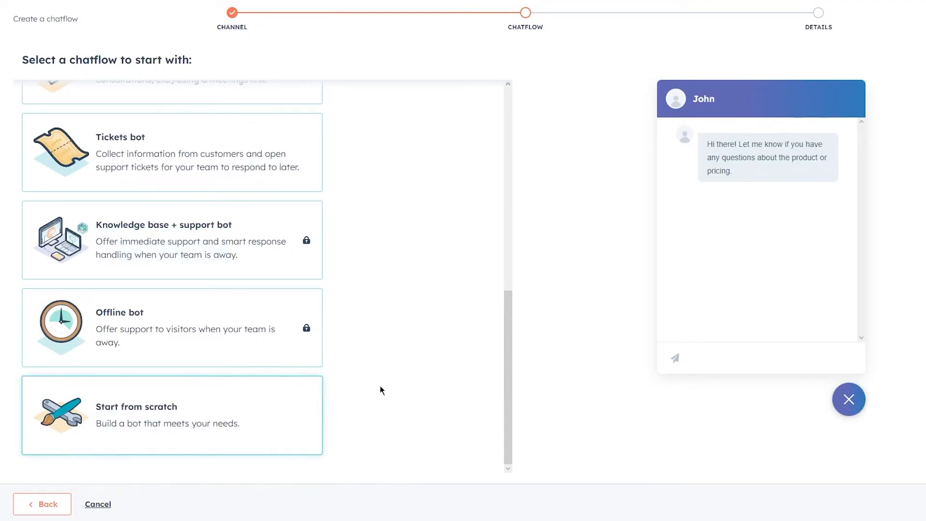
{"action": "scroll", "coordinate": [438, 341], "scroll_direction": "up", "scroll_amount": 10}
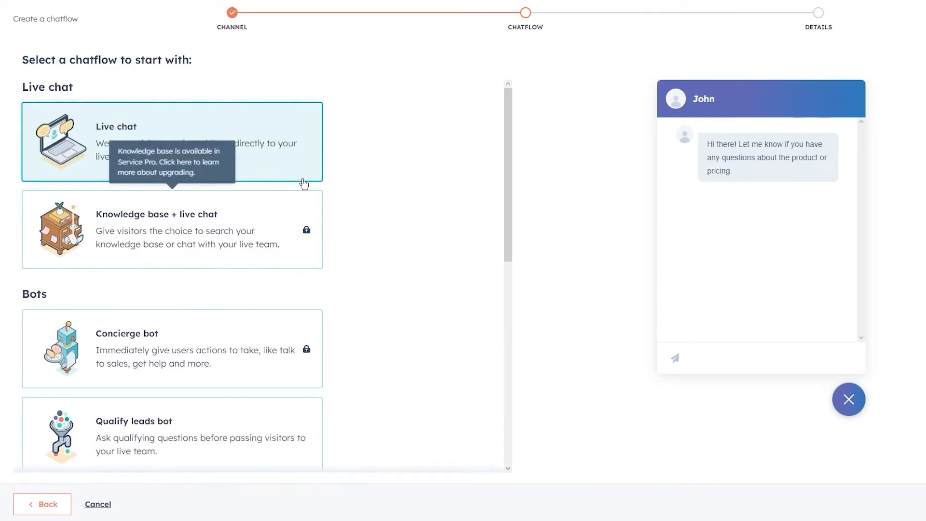
Step: Create the Live chat chatflow for the Inbox with English as its chat language
{"action": "left_click", "coordinate": [923, 504]}
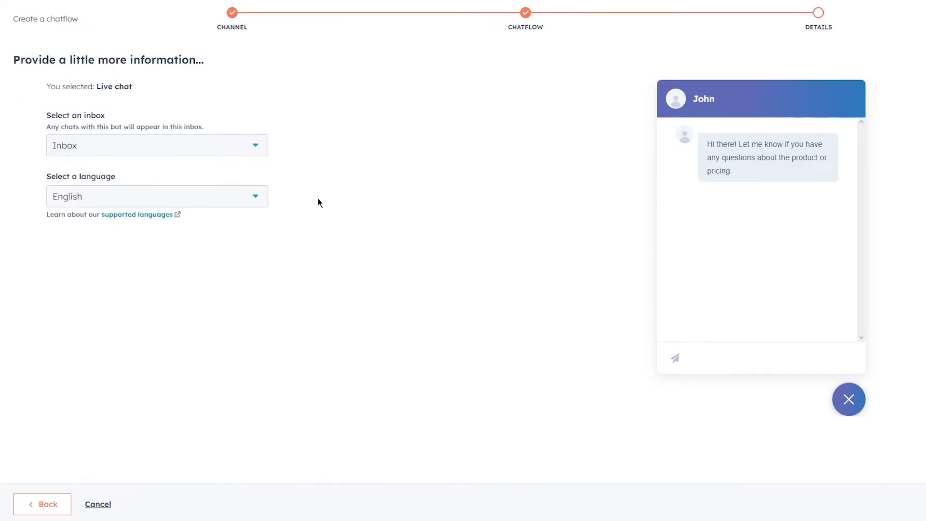
{"action": "left_click_drag", "start_coordinate": [12, 56], "coordinate": [259, 60]}
{"action": "left_click", "coordinate": [282, 61]}
{"action": "left_click_drag", "start_coordinate": [44, 86], "coordinate": [154, 89]}
{"action": "left_click", "coordinate": [212, 90]}
{"action": "left_click", "coordinate": [269, 145]}
{"action": "left_click", "coordinate": [295, 106]}
{"action": "left_click", "coordinate": [125, 213]}
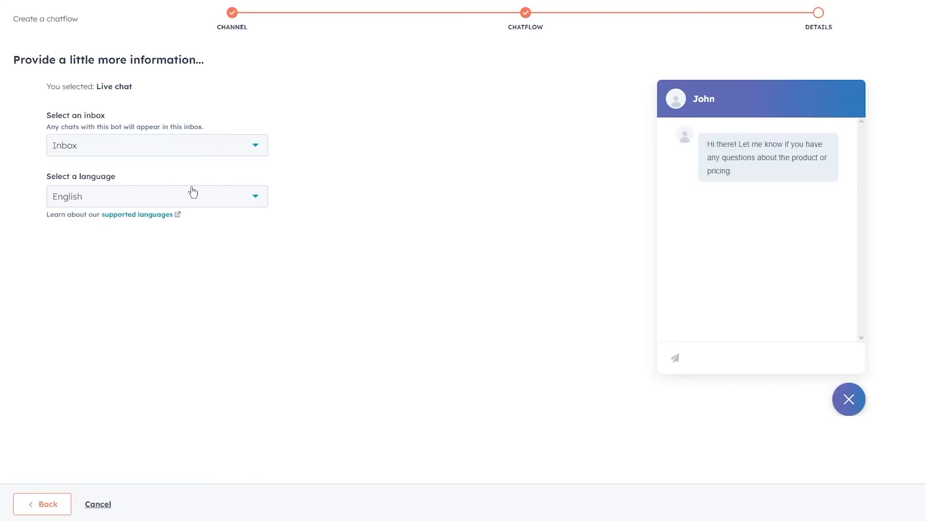
{"action": "left_click", "coordinate": [192, 193]}
{"action": "left_click", "coordinate": [318, 193]}
{"action": "left_click", "coordinate": [925, 504]}
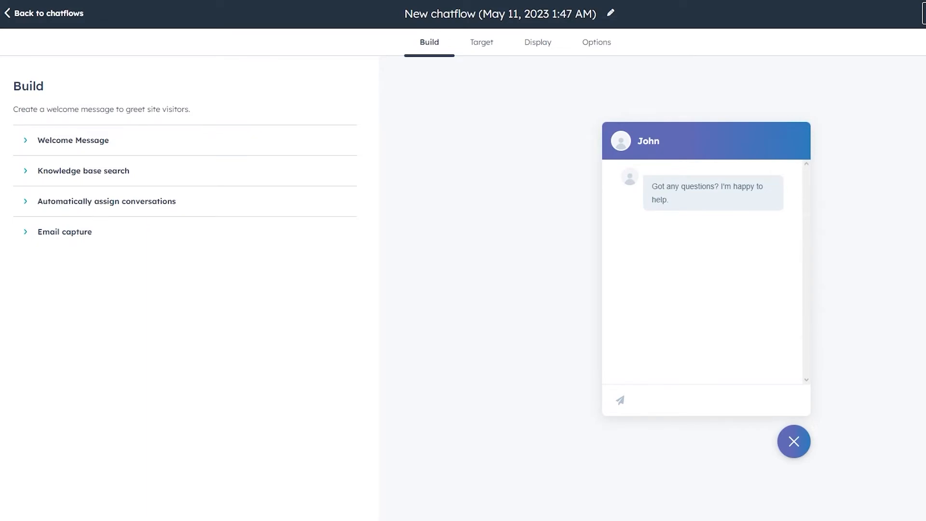
Step: Return to the Chatflows list, where the new chatflow sits switched off beside the first
{"action": "left_click", "coordinate": [15, 13]}
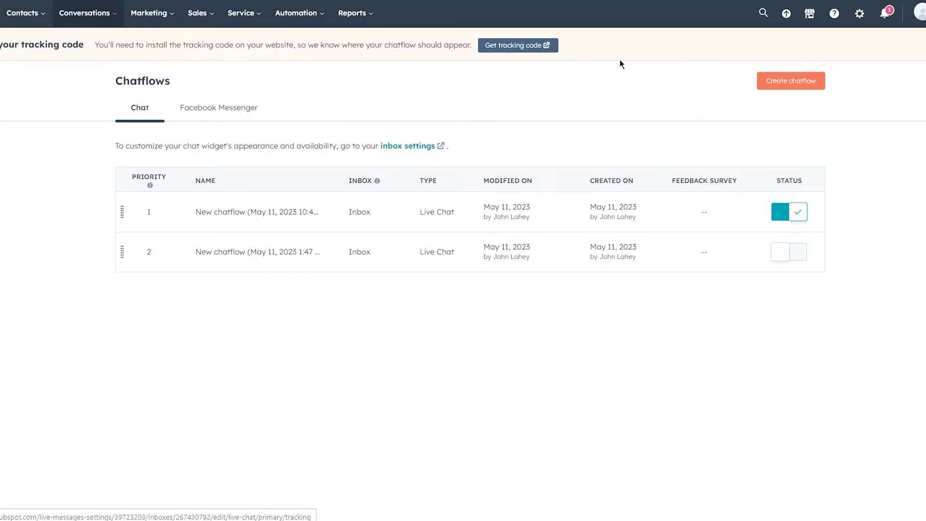
{"action": "left_click_drag", "start_coordinate": [114, 46], "coordinate": [445, 61]}
{"action": "left_click", "coordinate": [462, 72]}
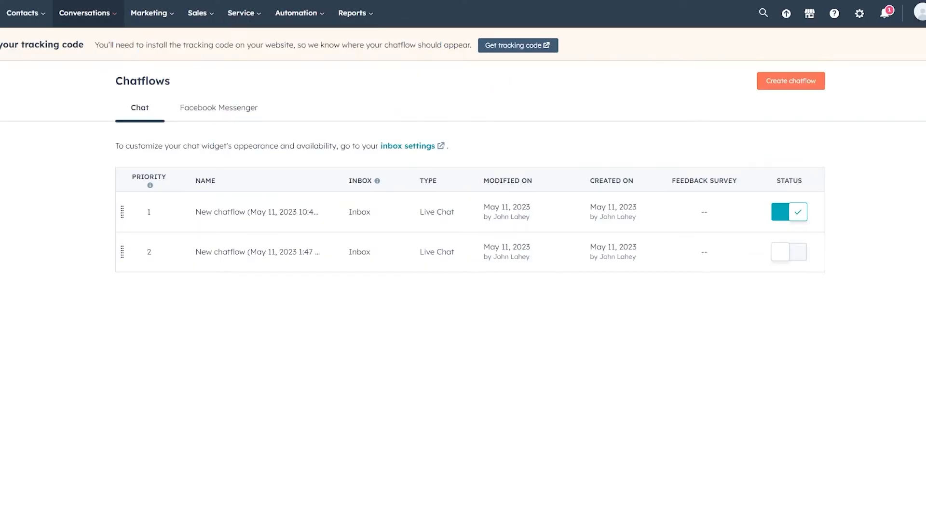
{"action": "left_click", "coordinate": [100, 18]}
Step: Go to the Snippets page and start a new snippet at its Internal name field
{"action": "left_click", "coordinate": [94, 110]}
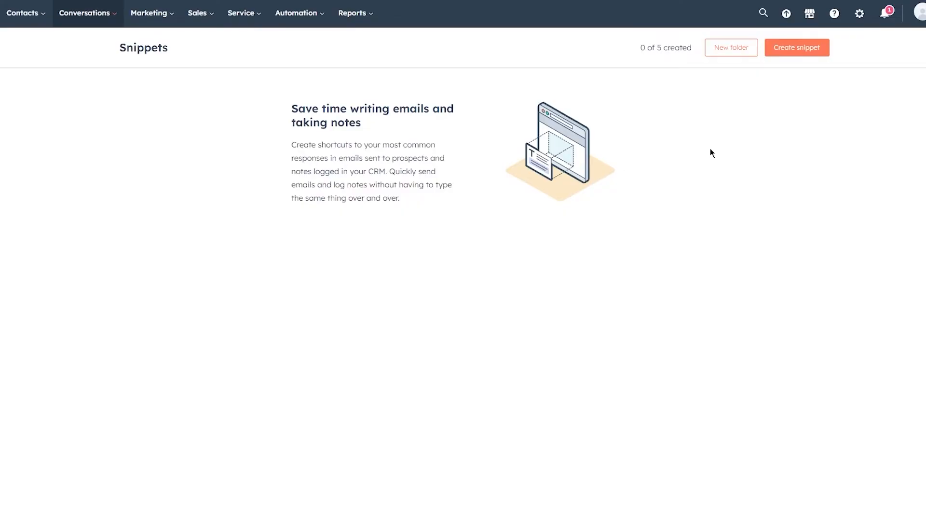
{"action": "left_click", "coordinate": [800, 58]}
{"action": "left_click", "coordinate": [511, 157]}
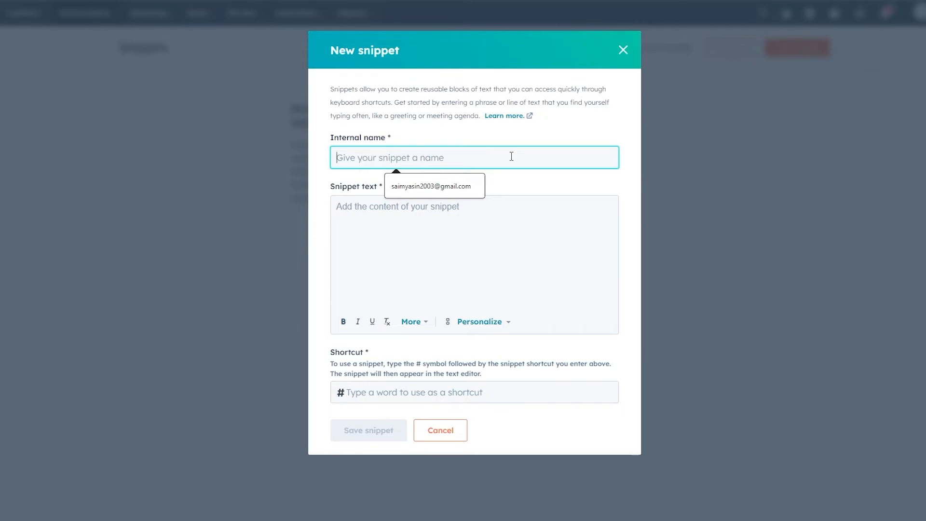
Step: Give the new snippet the internal name 'g f uif'
{"action": "left_click", "coordinate": [501, 223]}
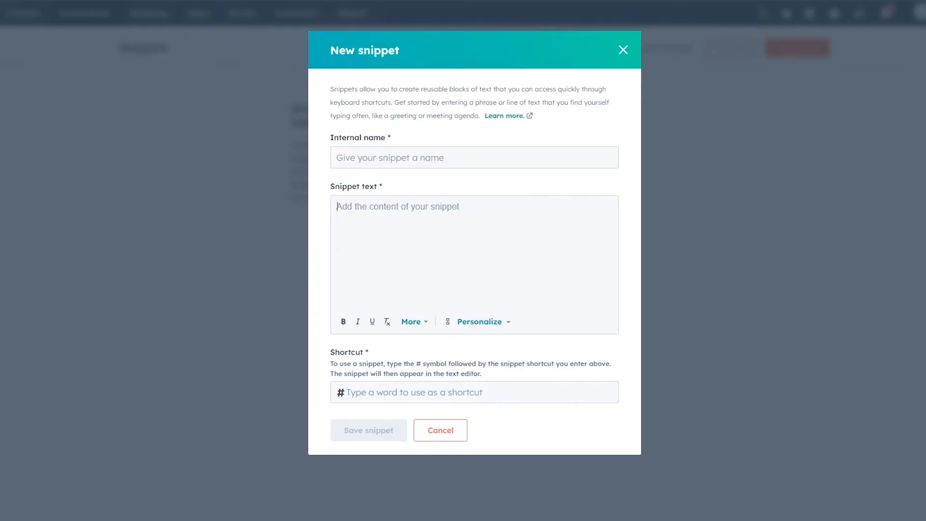
{"action": "left_click", "coordinate": [459, 393]}
{"action": "left_click", "coordinate": [838, 294]}
{"action": "left_click", "coordinate": [485, 156]}
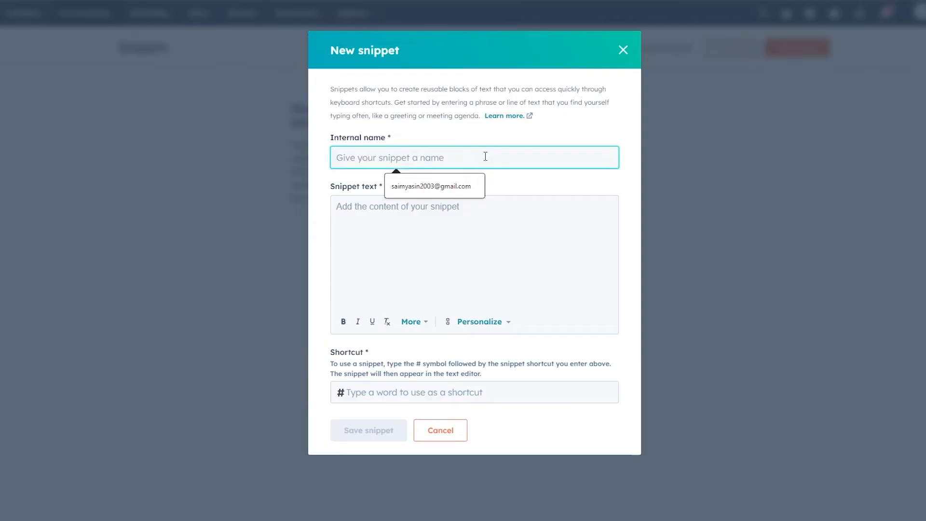
{"action": "type", "text": "g f uif"}
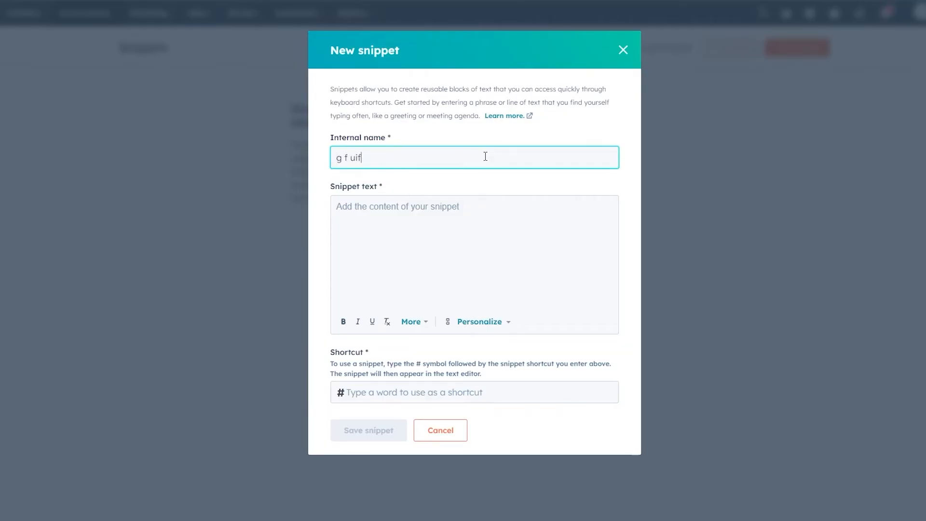
Step: Fill in the snippet text, set the shortcut to 'short', and save the snippet
{"action": "left_click", "coordinate": [486, 270]}
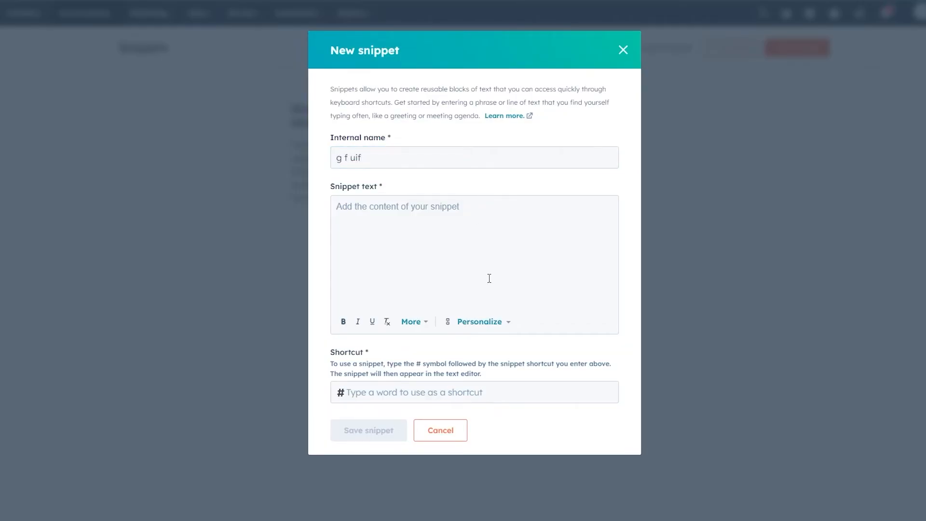
{"action": "type", "text": "v jhfujkfuyk vbchc hmgchcgh  c"}
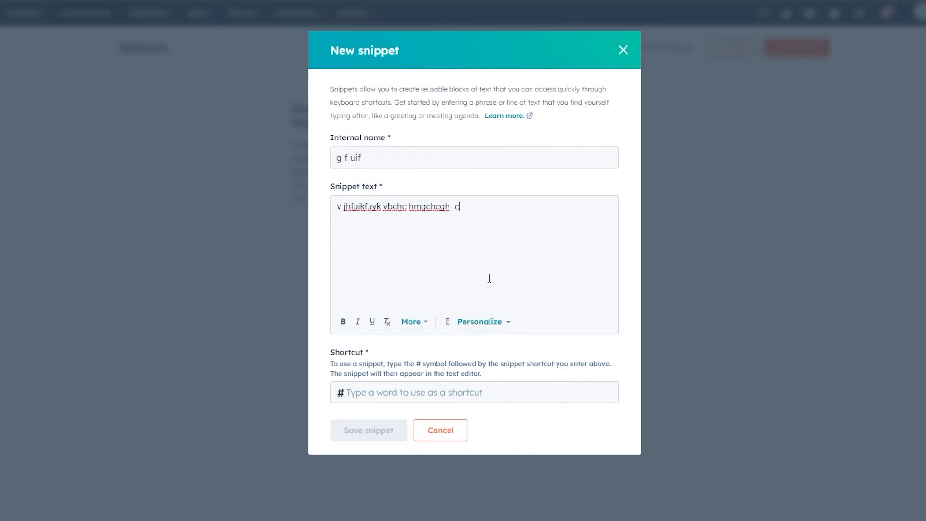
{"action": "type", "text": "h chg cf xhgjxcfgj xygc yj dhgkfghdhg xh"}
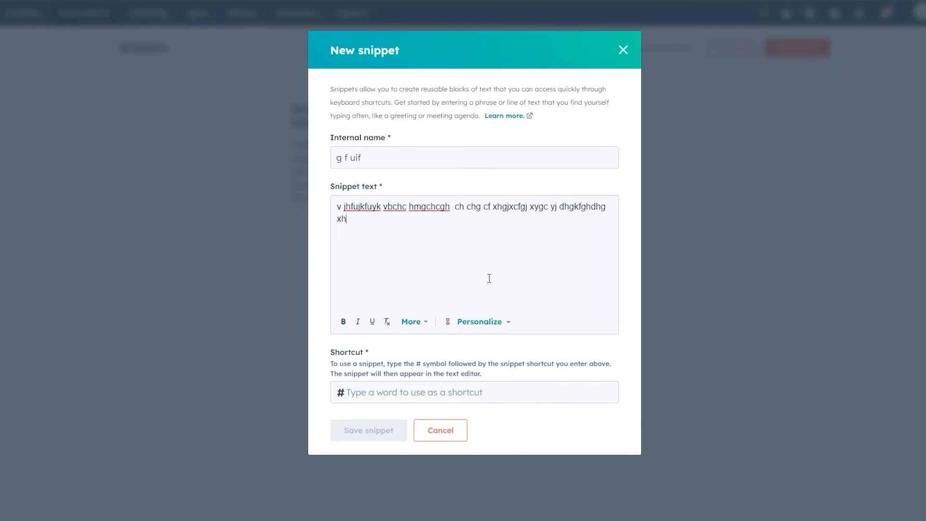
{"action": "type", "text": "gjcfxf xyxd ts ytdfutyd tuyr fkjgkj gtyra"}
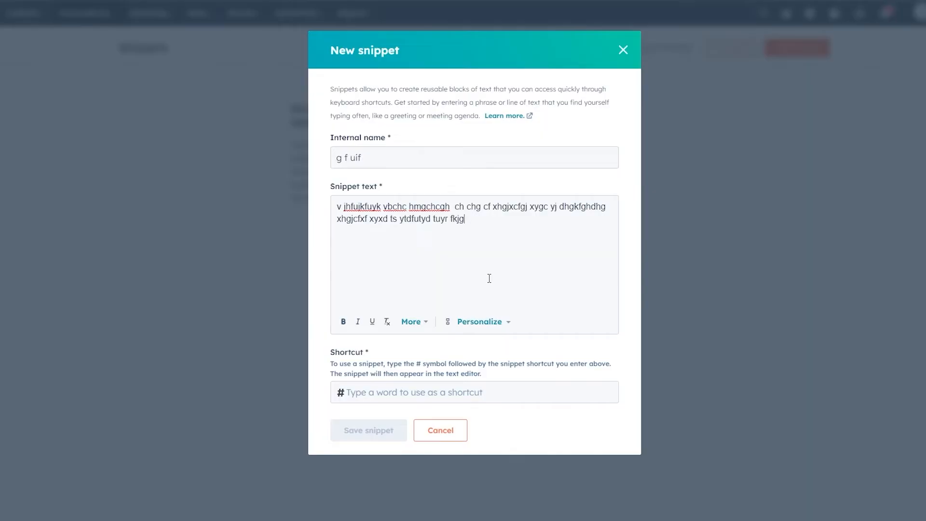
{"action": "type", "text": "fytfd"}
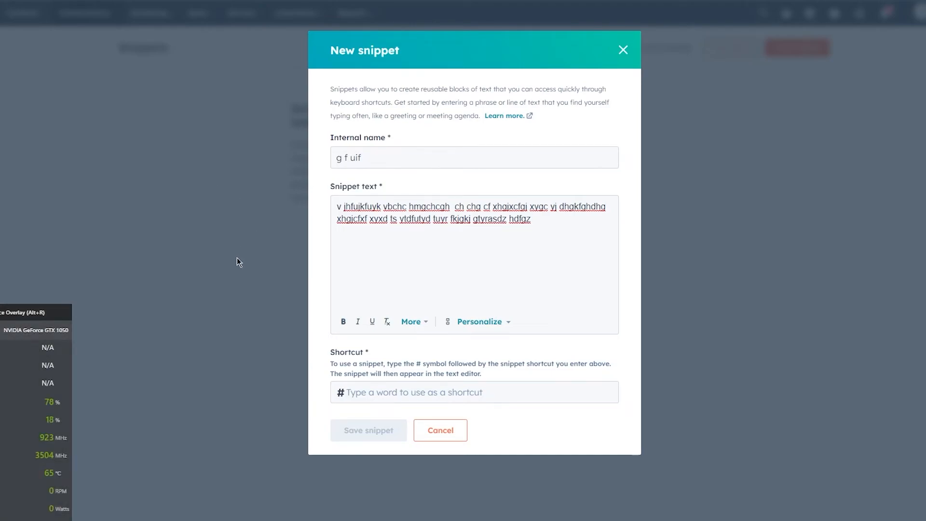
{"action": "key", "text": "alt+r"}
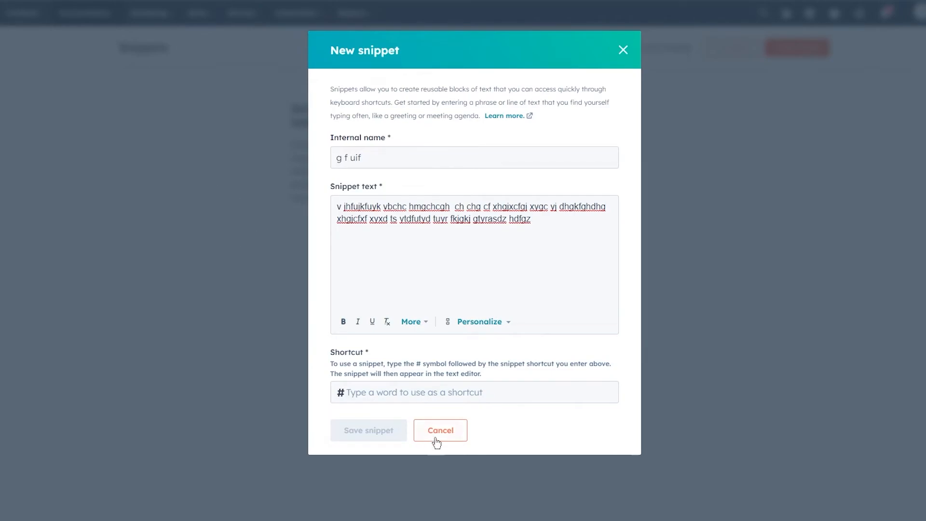
{"action": "left_click", "coordinate": [395, 389]}
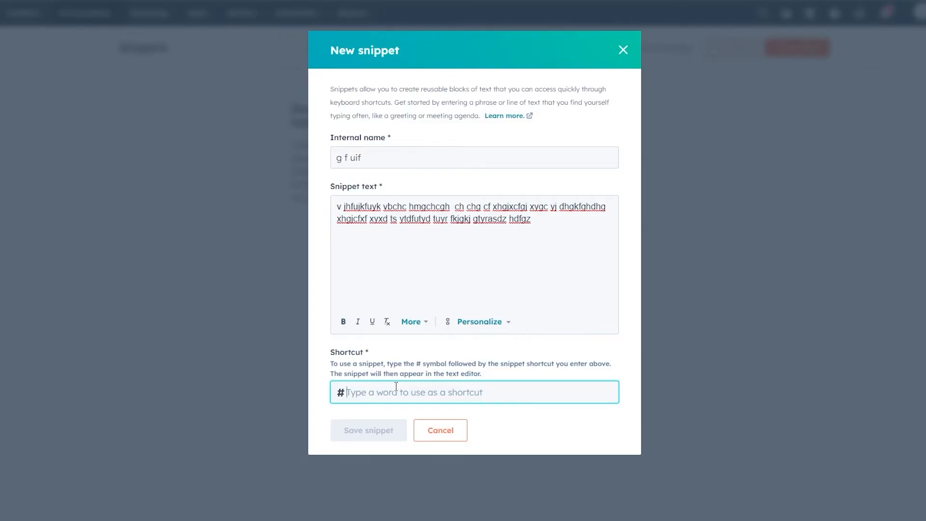
{"action": "type", "text": "short"}
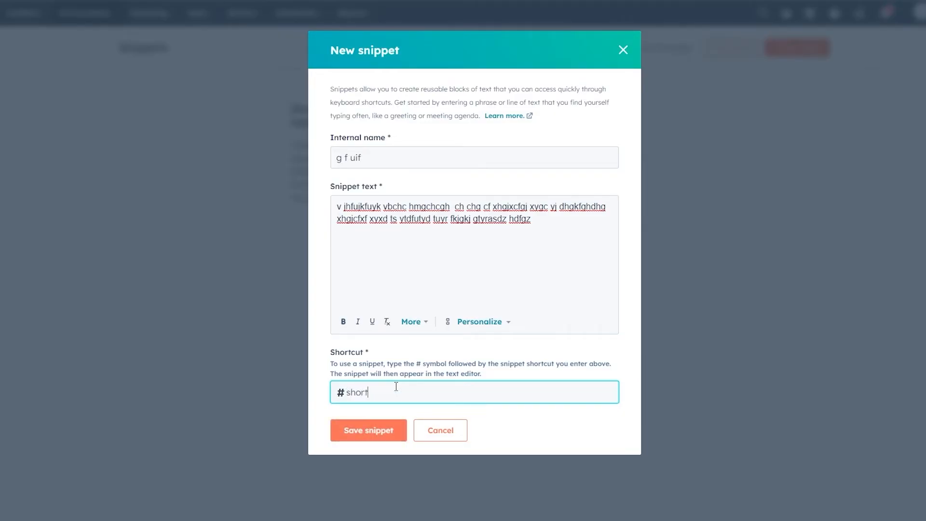
{"action": "left_click", "coordinate": [364, 428]}
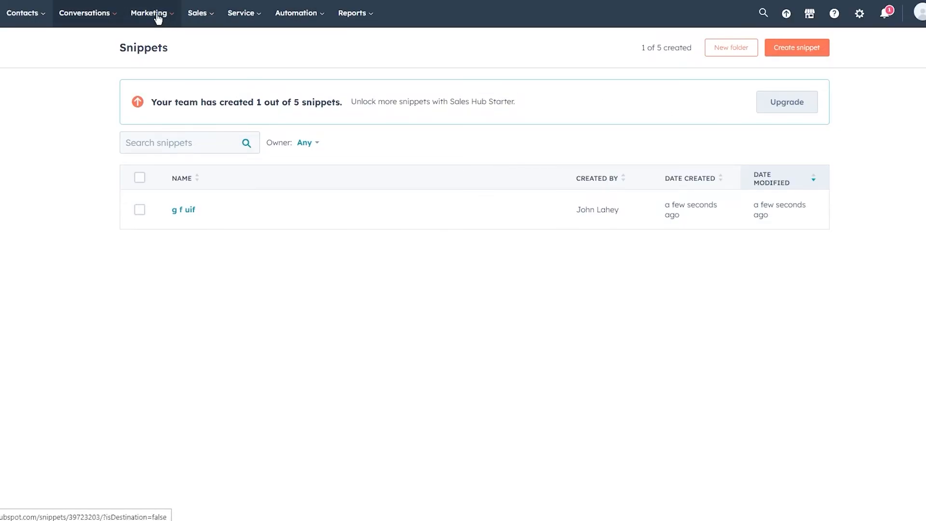
Step: Visit the Templates page (1 of 5 created) and preview New template choices without creating one
{"action": "mouse_move", "coordinate": [82, 11]}
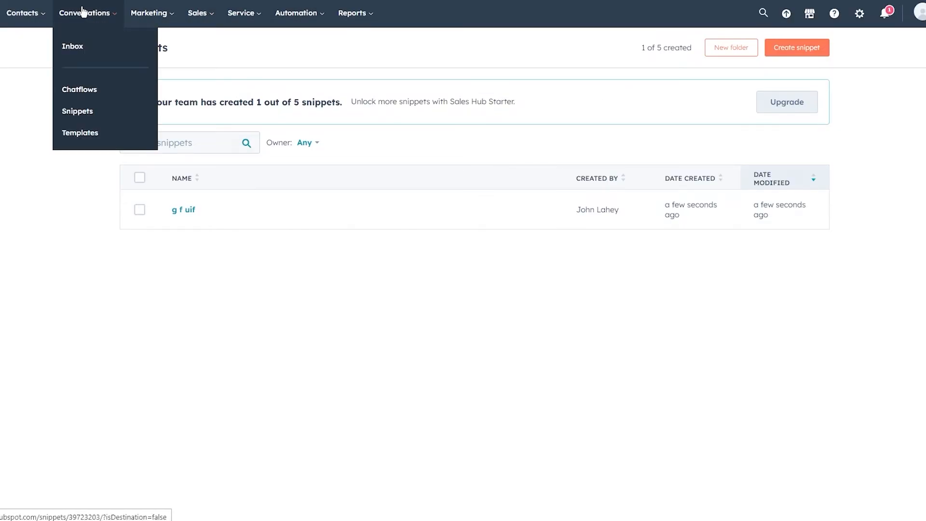
{"action": "left_click", "coordinate": [103, 138]}
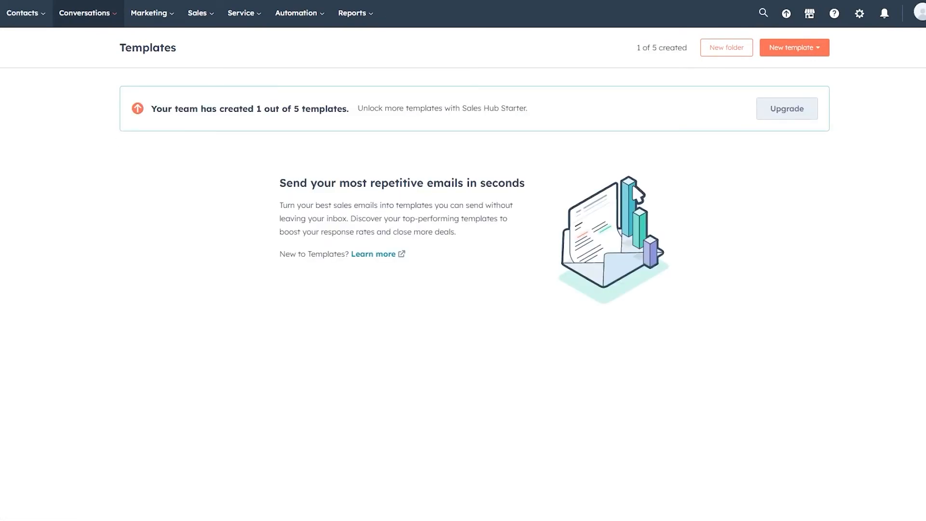
{"action": "left_click_drag", "start_coordinate": [389, 218], "coordinate": [433, 220]}
{"action": "left_click", "coordinate": [502, 265]}
{"action": "left_click", "coordinate": [804, 53]}
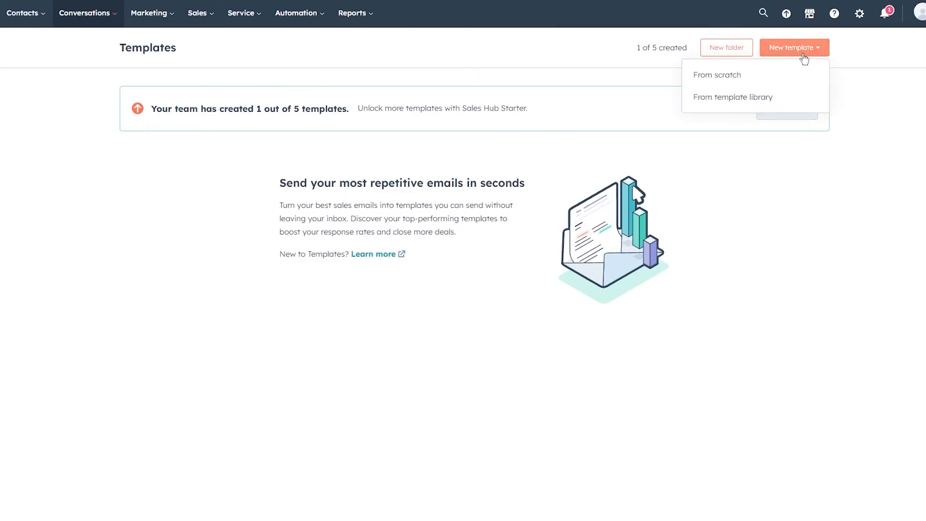
{"action": "left_click", "coordinate": [863, 152]}
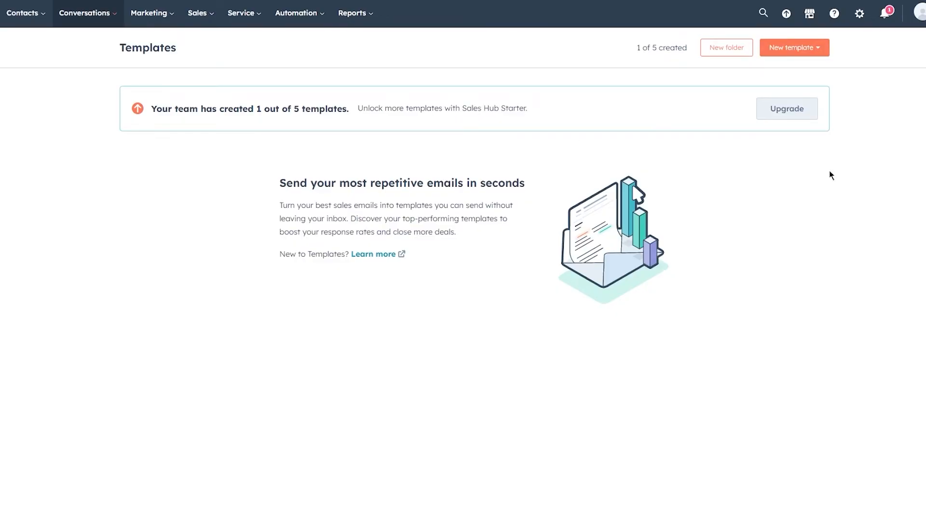
{"action": "left_click_drag", "start_coordinate": [359, 124], "coordinate": [544, 130]}
{"action": "left_click", "coordinate": [555, 161]}
{"action": "mouse_move", "coordinate": [154, 22]}
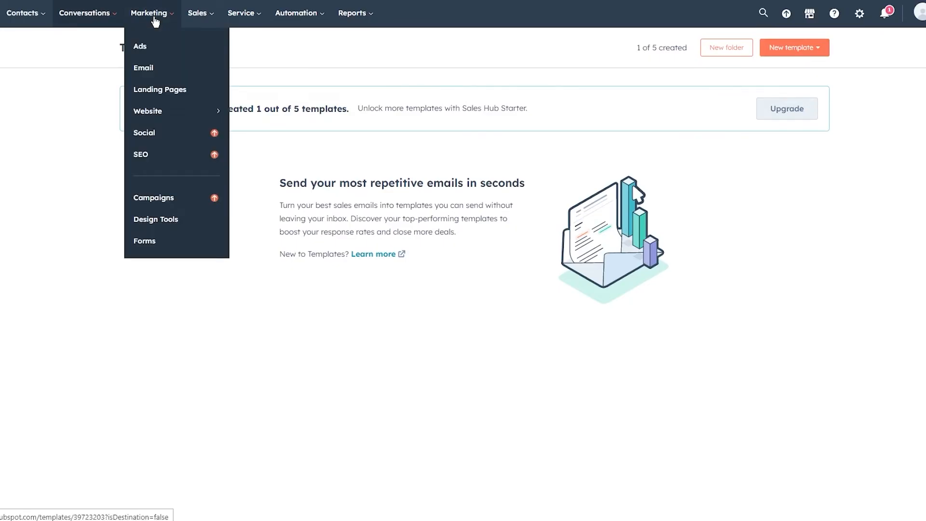
Step: Open the Marketing Ads page and read its description and bullet points
{"action": "left_click", "coordinate": [147, 44]}
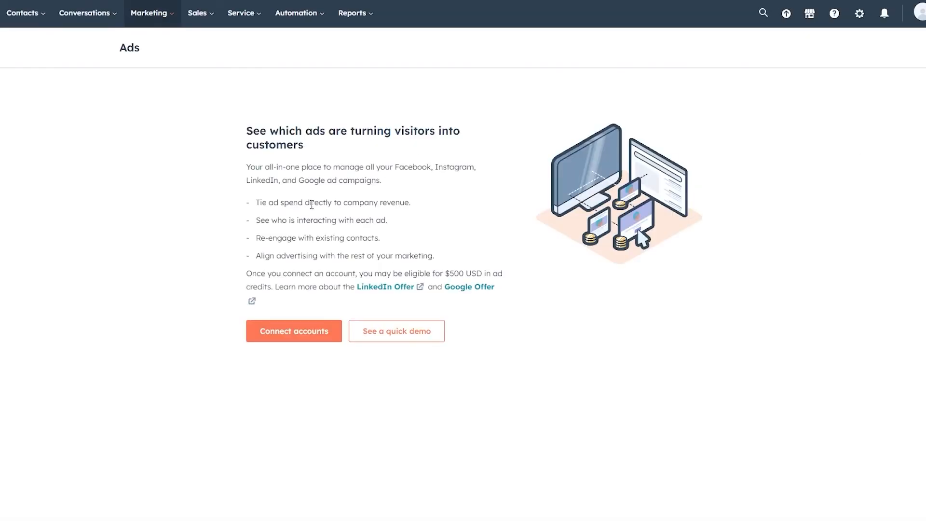
{"action": "left_click_drag", "start_coordinate": [251, 169], "coordinate": [466, 205]}
{"action": "left_click", "coordinate": [466, 207]}
{"action": "left_click_drag", "start_coordinate": [247, 206], "coordinate": [450, 217]}
{"action": "left_click", "coordinate": [450, 216]}
{"action": "left_click_drag", "start_coordinate": [262, 231], "coordinate": [527, 244]}
{"action": "left_click", "coordinate": [471, 241]}
Step: Read the remaining Ads bullets, then switch to the Marketing Hub Email page
{"action": "left_click_drag", "start_coordinate": [231, 241], "coordinate": [390, 239]}
{"action": "left_click", "coordinate": [386, 238]}
{"action": "left_click_drag", "start_coordinate": [243, 254], "coordinate": [483, 257]}
{"action": "mouse_move", "coordinate": [167, 24]}
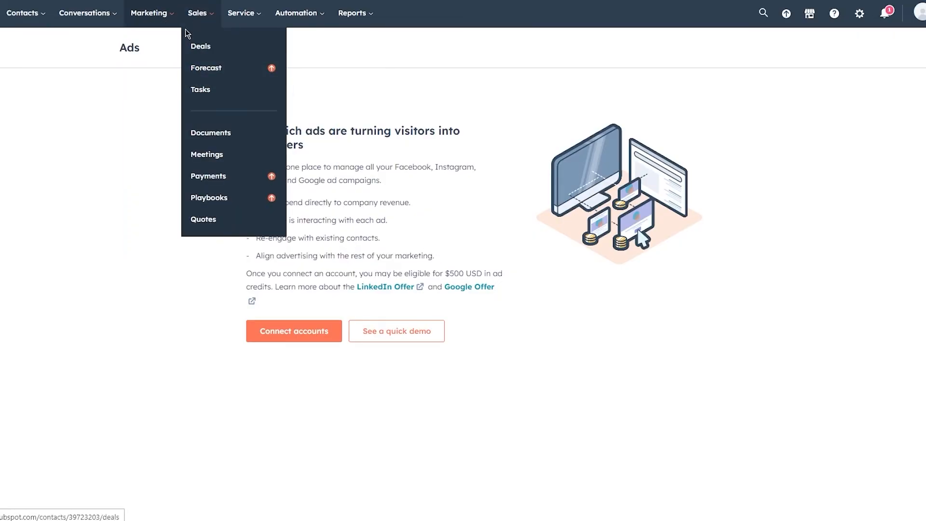
{"action": "left_click", "coordinate": [152, 68]}
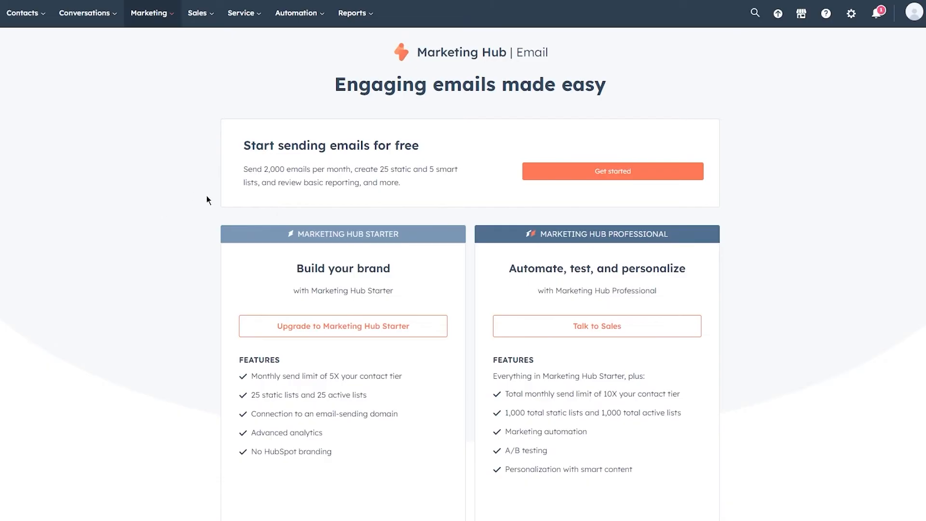
Step: Look over the free email offer, then go to Marketing > Landing Pages
{"action": "left_click_drag", "start_coordinate": [244, 167], "coordinate": [406, 213]}
{"action": "left_click", "coordinate": [406, 213]}
{"action": "scroll", "coordinate": [221, 114], "scroll_direction": "down", "scroll_amount": 2}
{"action": "scroll", "coordinate": [221, 114], "scroll_direction": "up", "scroll_amount": 2}
{"action": "left_click", "coordinate": [169, 12]}
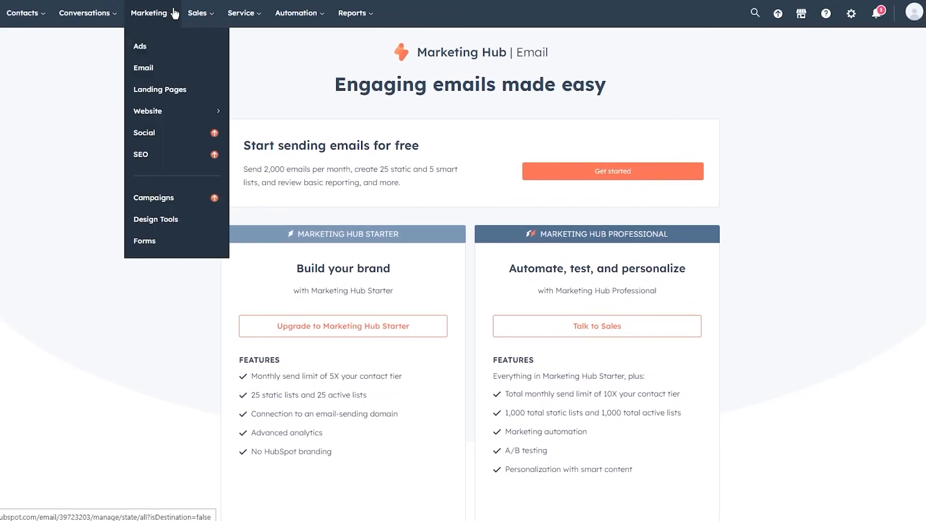
{"action": "left_click", "coordinate": [163, 96]}
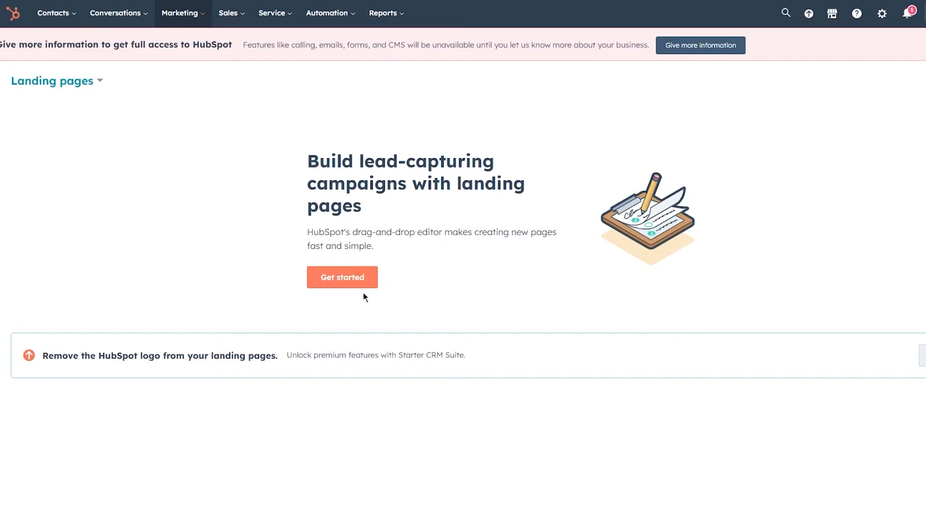
Step: Start a new landing page named 'Starter' and create it
{"action": "left_click", "coordinate": [351, 283]}
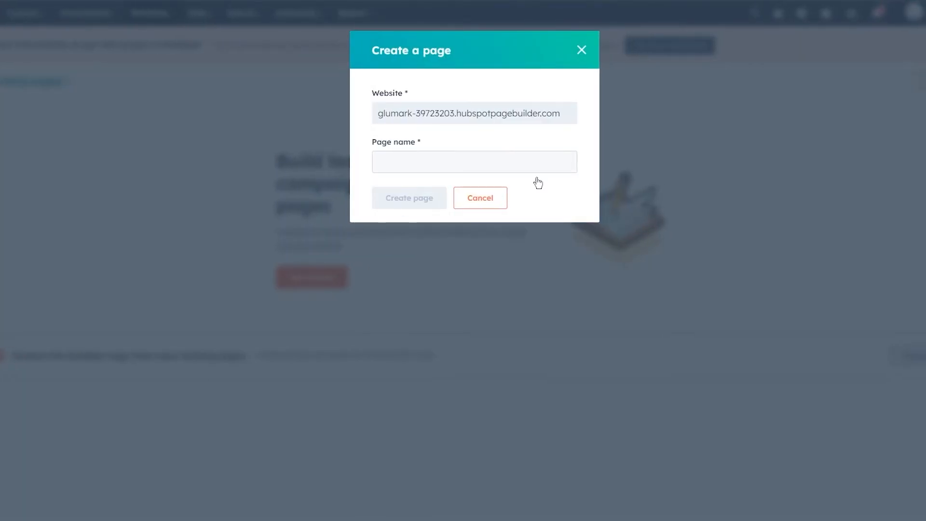
{"action": "left_click", "coordinate": [450, 161]}
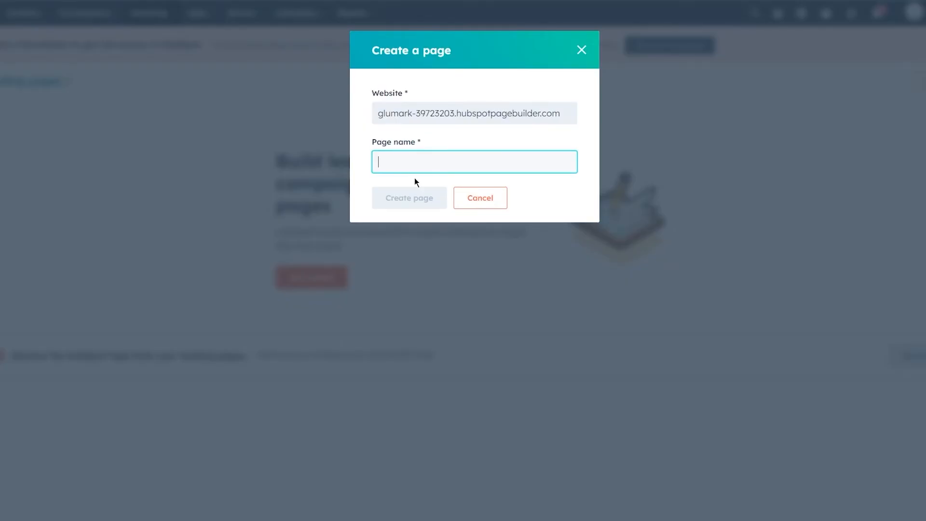
{"action": "type", "text": "Starter"}
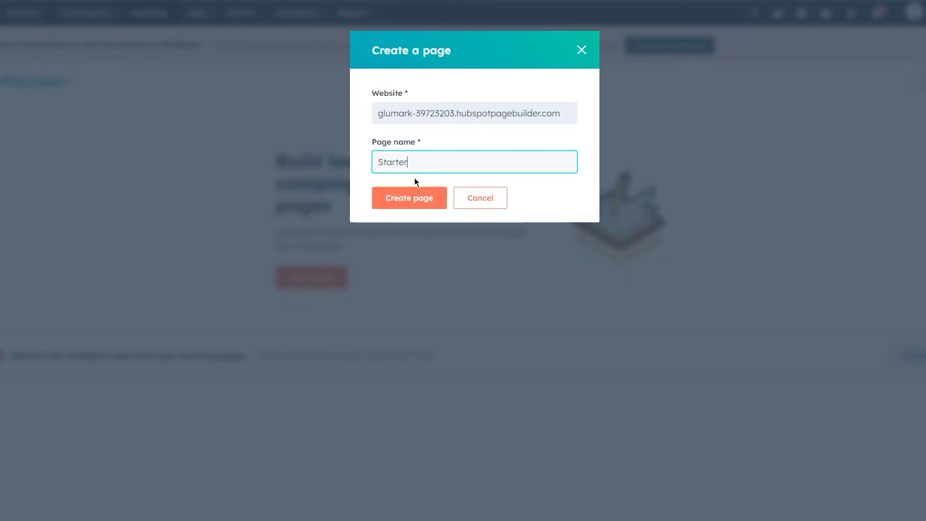
{"action": "left_click", "coordinate": [410, 209]}
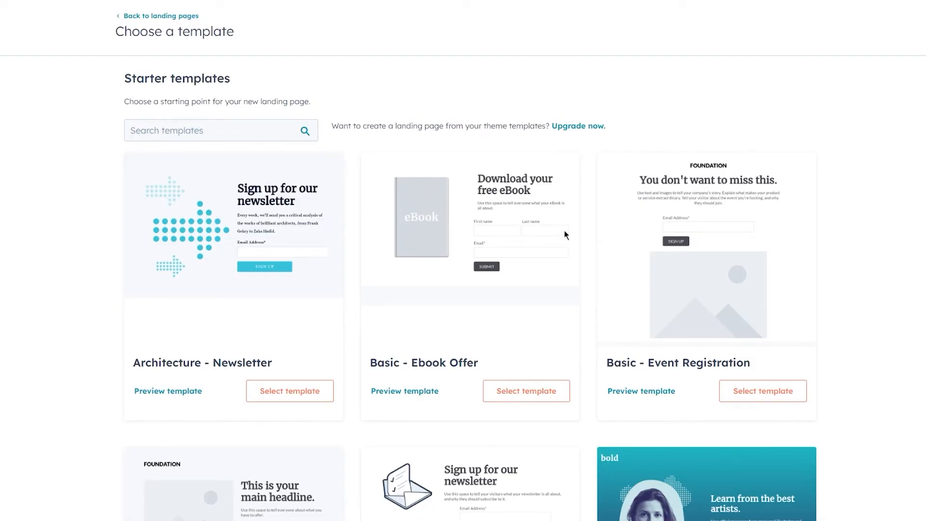
Step: Scroll through the starter template gallery for the Starter page
{"action": "scroll", "coordinate": [840, 230], "scroll_direction": "down", "scroll_amount": 17}
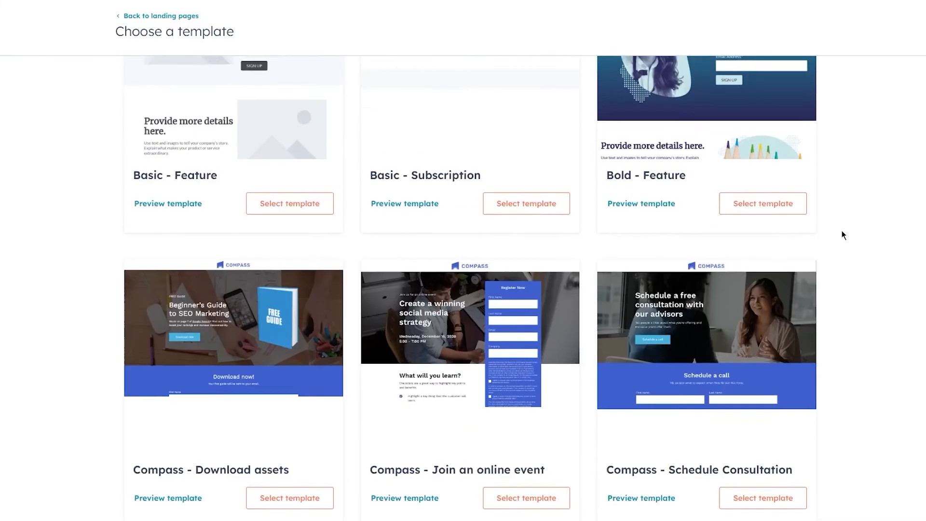
{"action": "scroll", "coordinate": [840, 230], "scroll_direction": "up", "scroll_amount": 17}
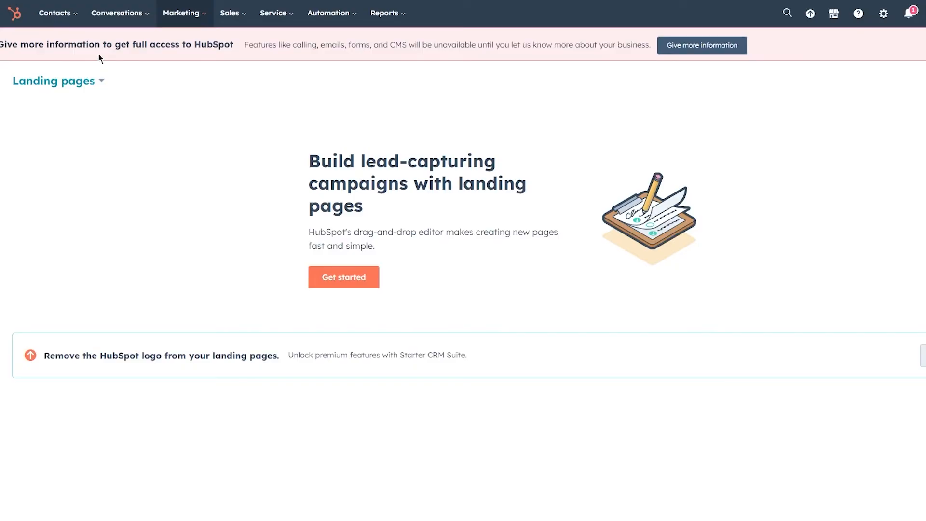
Step: Bring up the Marketing menu's Website submenu, showing Website Pages and Blog
{"action": "mouse_move", "coordinate": [195, 19]}
{"action": "mouse_move", "coordinate": [219, 106]}
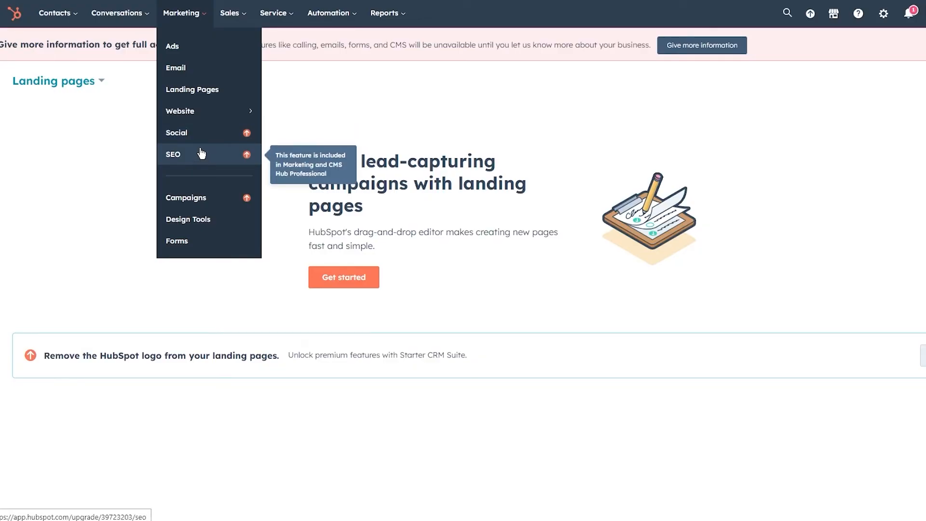
{"action": "mouse_move", "coordinate": [202, 121]}
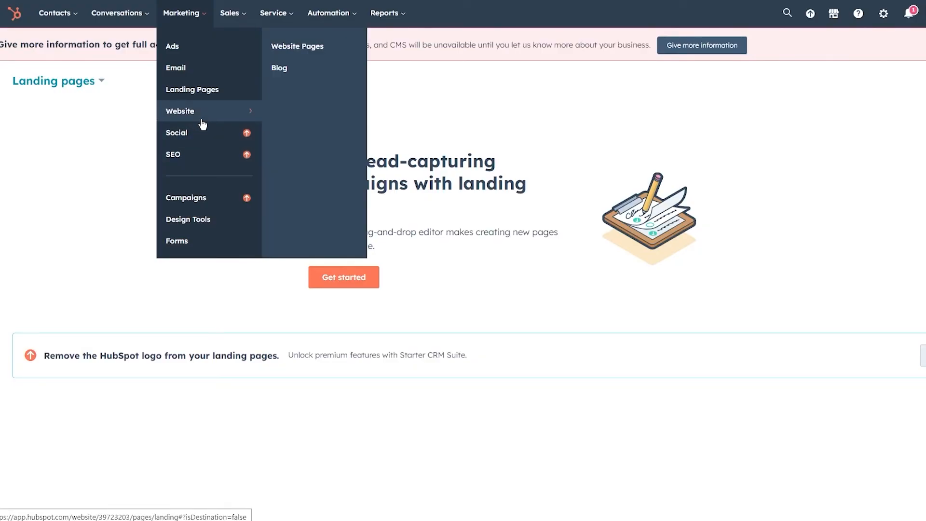
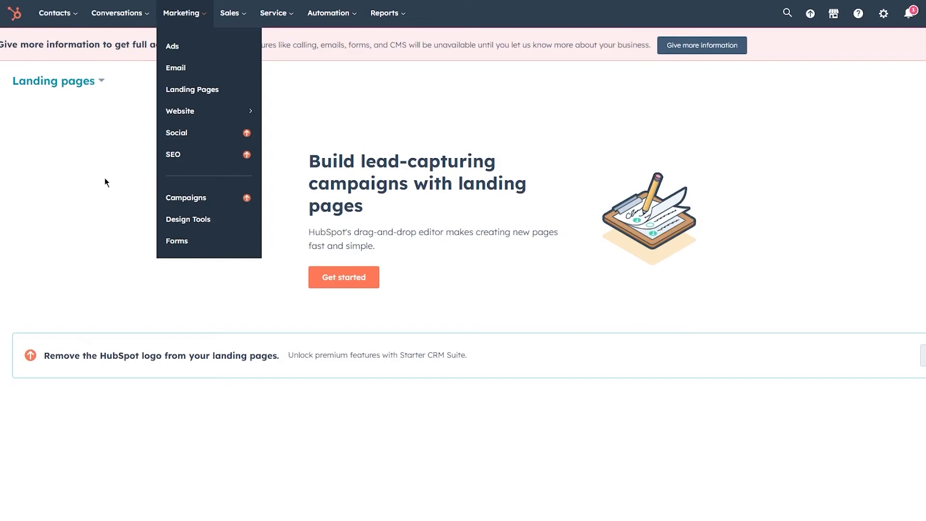
Step: Review the Marketing menu items, then show the Sales dropdown with Deals, Tasks, Documents and Quotes
{"action": "left_click", "coordinate": [106, 182]}
{"action": "left_click", "coordinate": [193, 14]}
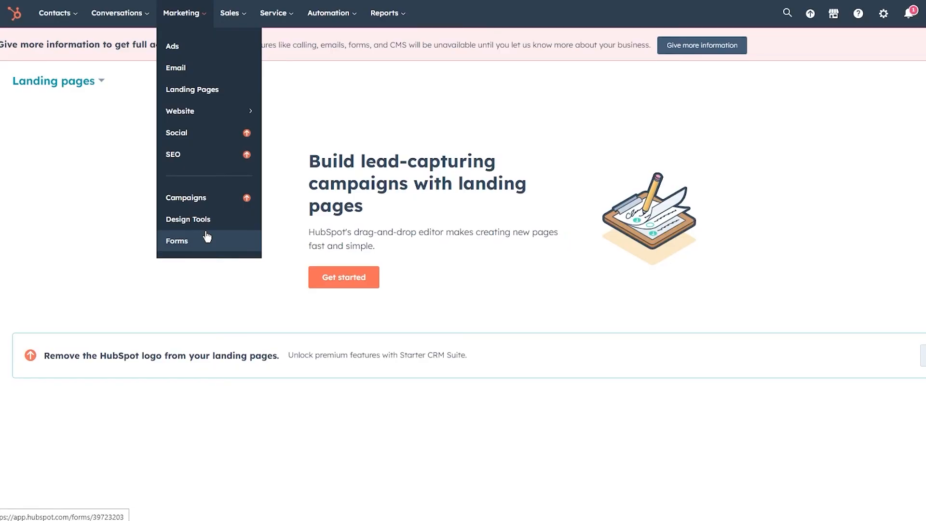
{"action": "mouse_move", "coordinate": [241, 18]}
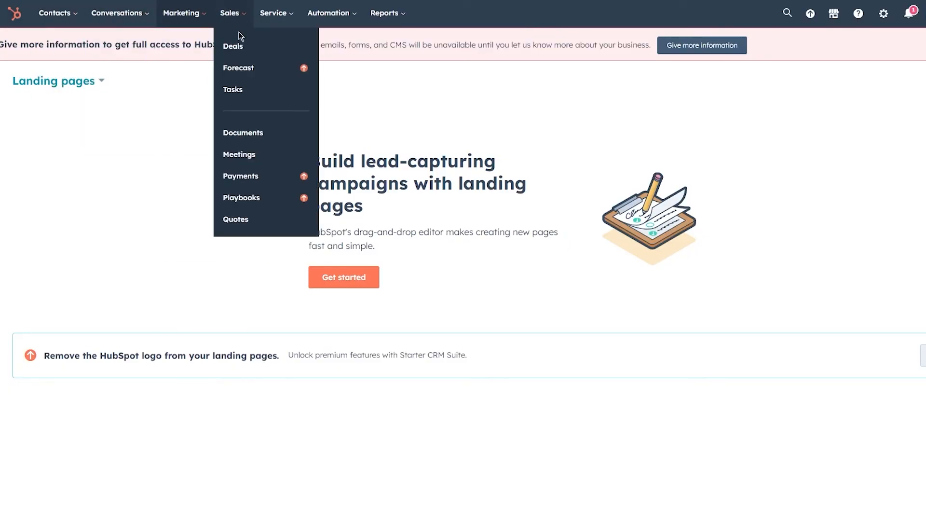
Step: Go to Sales > Tasks, skipping the saved-views tour and dismissing the 'Introducing one workspace' popup
{"action": "left_click", "coordinate": [240, 96]}
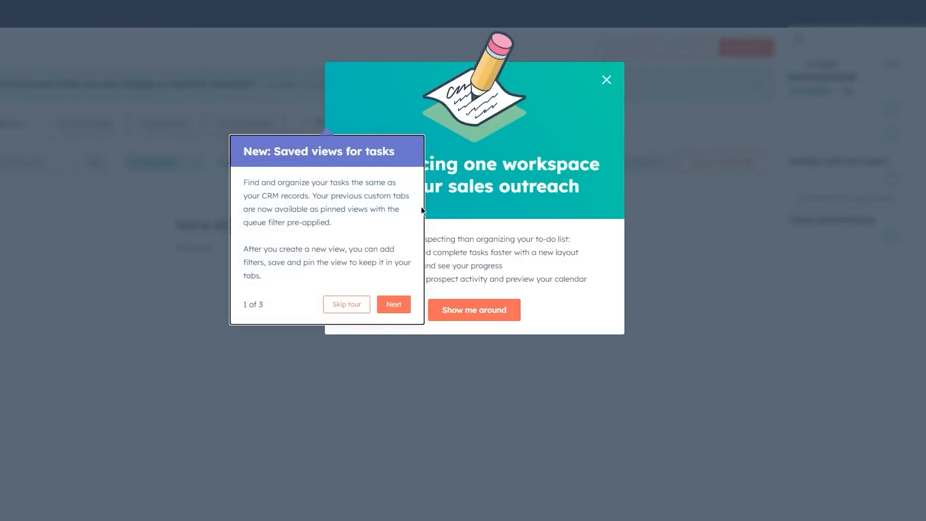
{"action": "left_click", "coordinate": [345, 304]}
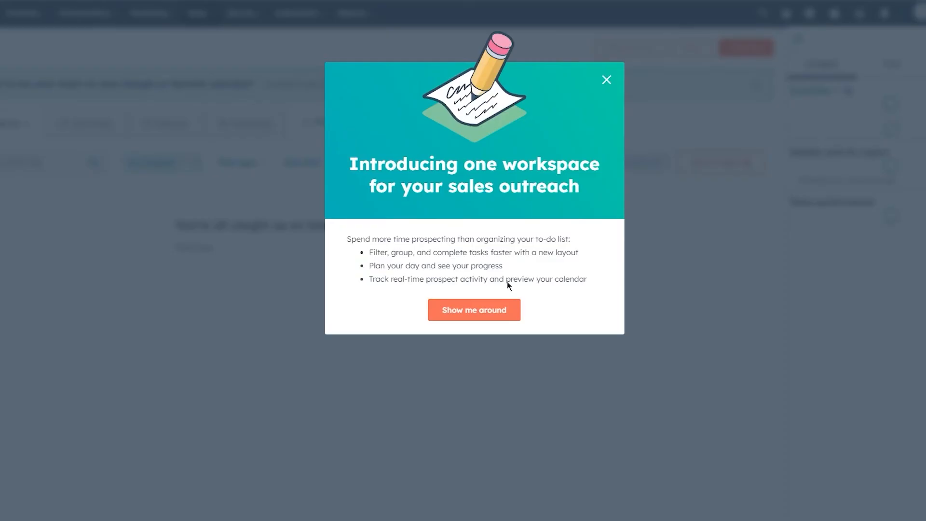
{"action": "left_click_drag", "start_coordinate": [507, 283], "coordinate": [345, 236]}
{"action": "left_click", "coordinate": [603, 275]}
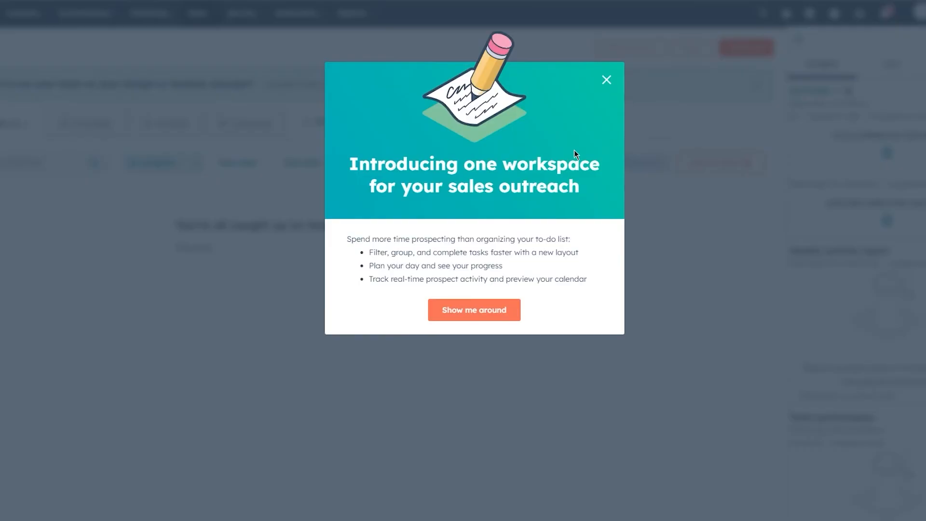
{"action": "left_click", "coordinate": [605, 80]}
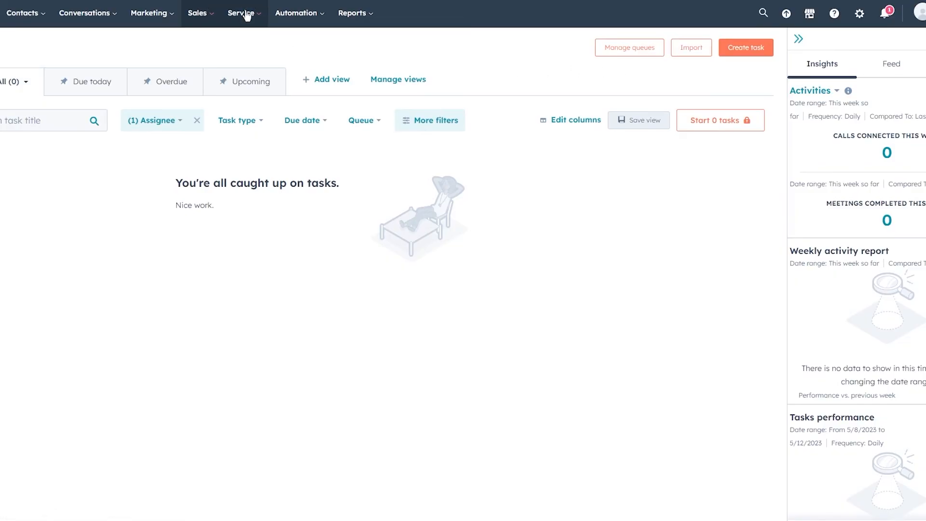
Step: Open Sales > Documents, read its empty 0-of-5 intro, and bring up the Service menu
{"action": "left_click", "coordinate": [200, 13]}
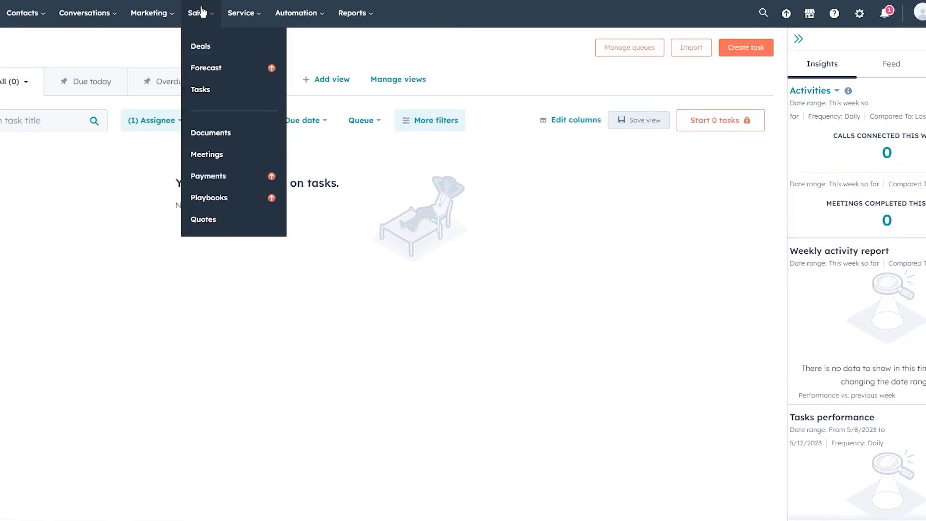
{"action": "left_click", "coordinate": [222, 140]}
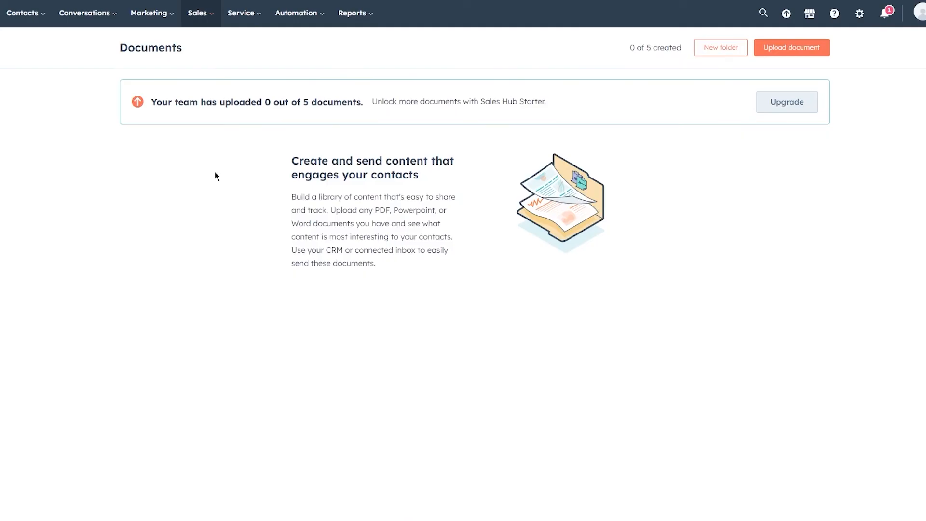
{"action": "left_click_drag", "start_coordinate": [215, 172], "coordinate": [554, 324]}
{"action": "left_click", "coordinate": [525, 314]}
{"action": "left_click_drag", "start_coordinate": [273, 259], "coordinate": [444, 270]}
{"action": "left_click", "coordinate": [444, 270]}
{"action": "left_click", "coordinate": [239, 15]}
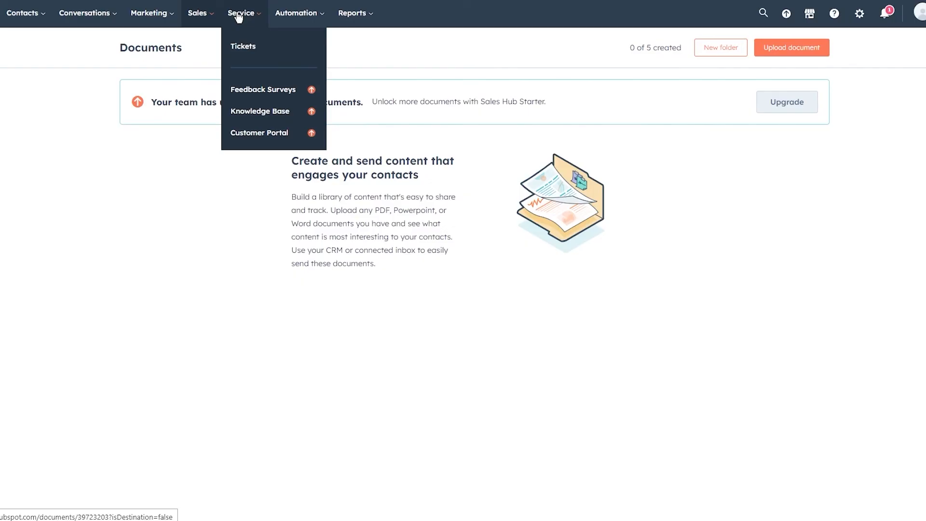
Step: Open Service > Tickets and read its empty 'Keep track of issues with your customers' screen
{"action": "left_click", "coordinate": [258, 54]}
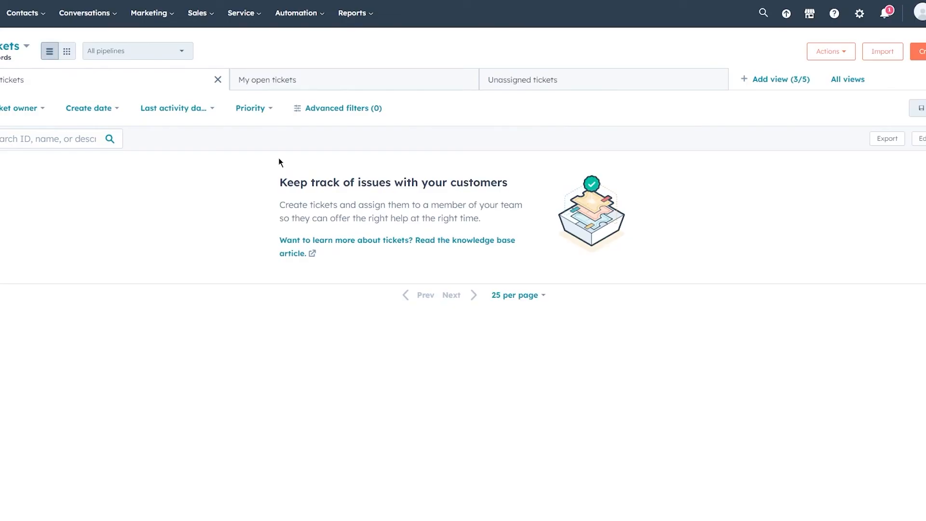
{"action": "left_click_drag", "start_coordinate": [269, 160], "coordinate": [490, 254]}
{"action": "left_click", "coordinate": [569, 263]}
Step: Inspect the Create date and Last activity date filter options without applying either
{"action": "left_click", "coordinate": [113, 111]}
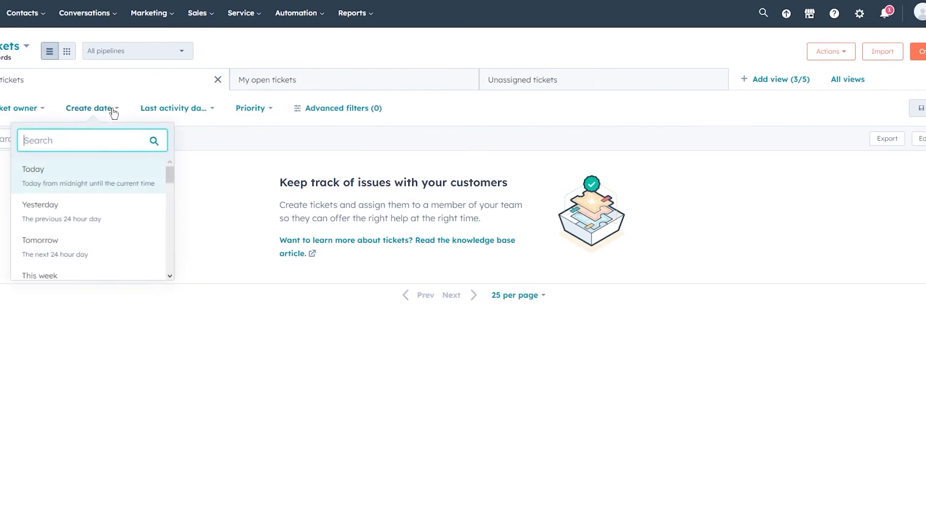
{"action": "left_click", "coordinate": [231, 216]}
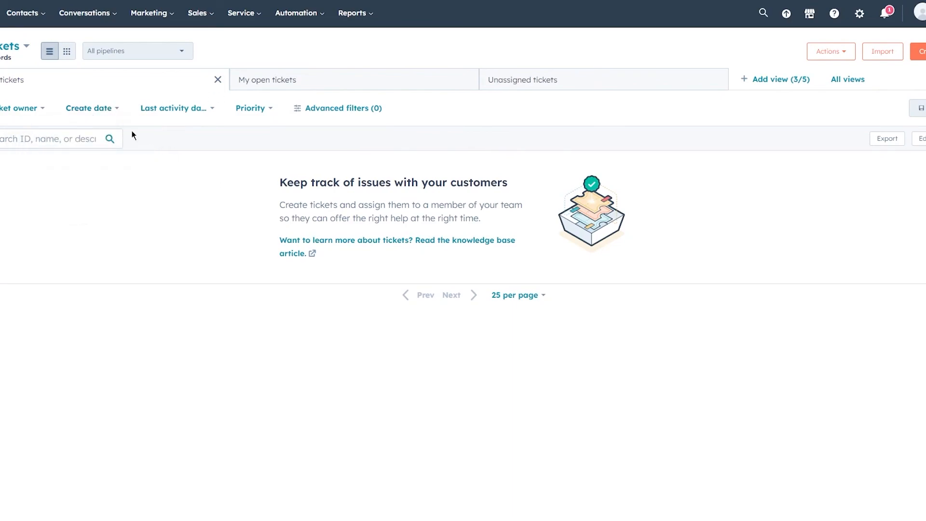
{"action": "left_click", "coordinate": [210, 115]}
{"action": "left_click", "coordinate": [265, 137]}
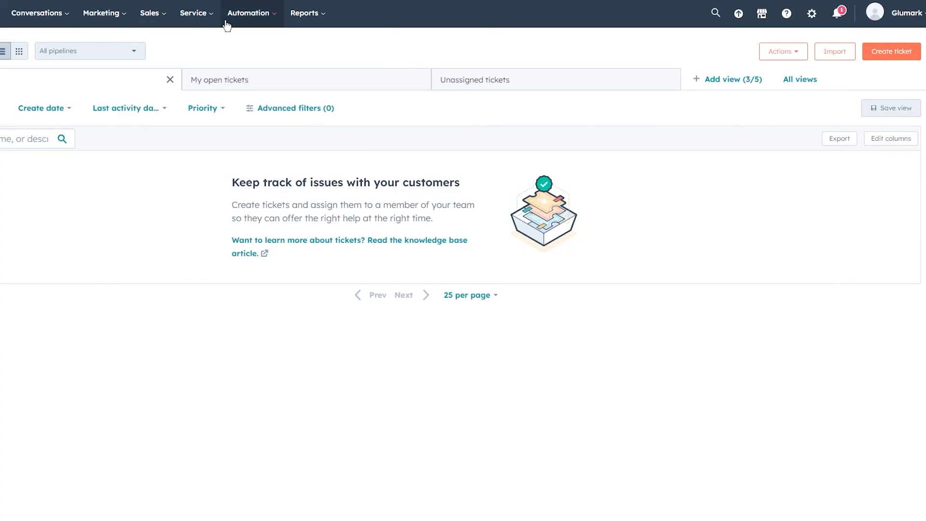
Step: Preview the Automation menu (Sequences, Workflows) and the Reports menu (Analytics Tools, Dashboards, Reports, Data Management)
{"action": "mouse_move", "coordinate": [236, 10]}
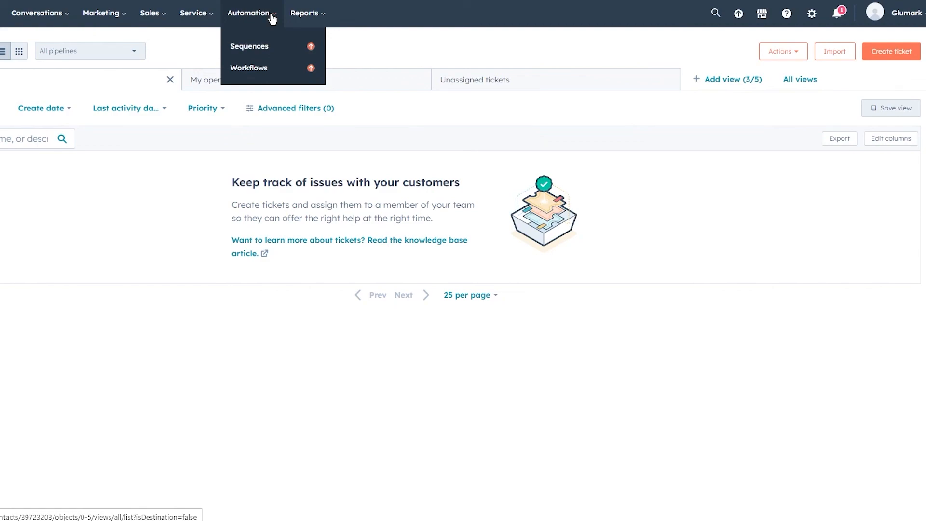
{"action": "mouse_move", "coordinate": [308, 16]}
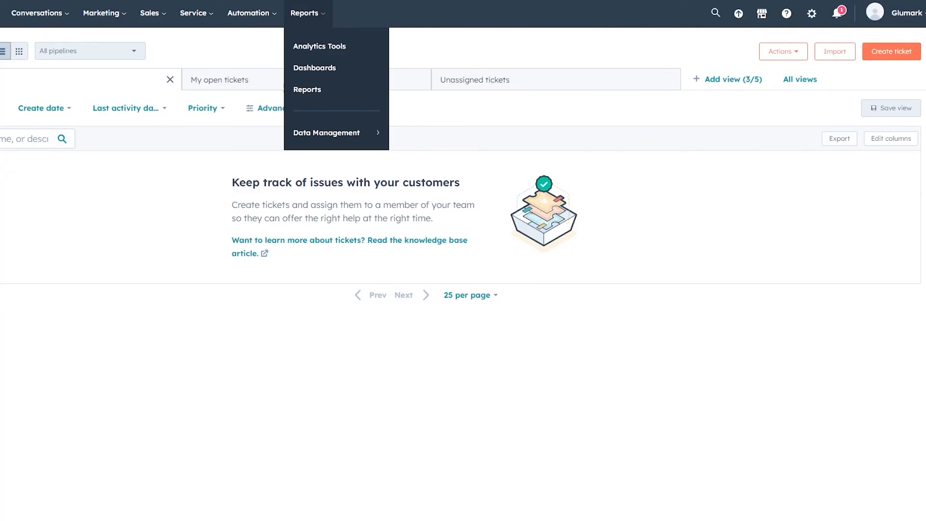
Step: Close and reopen the Reports dropdown, then return to the HubSpot User Guide home
{"action": "left_click", "coordinate": [777, 224]}
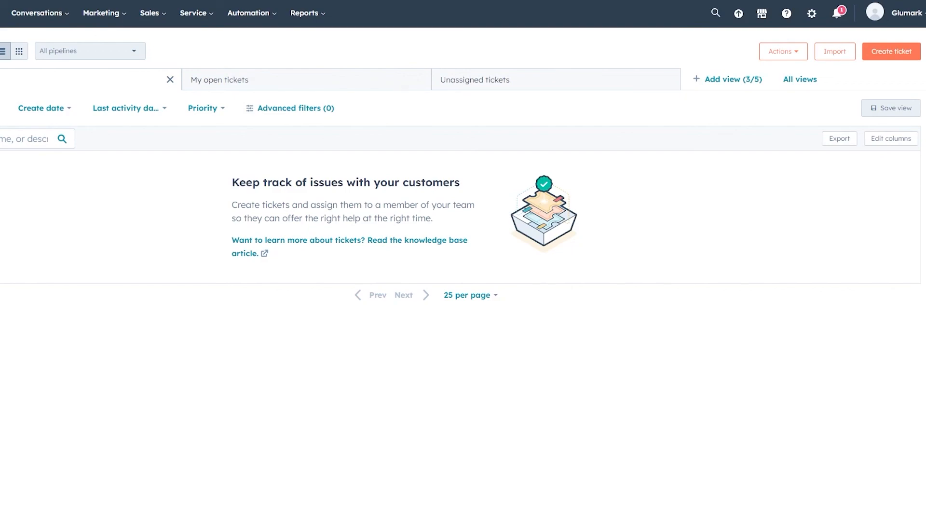
{"action": "left_click", "coordinate": [308, 13]}
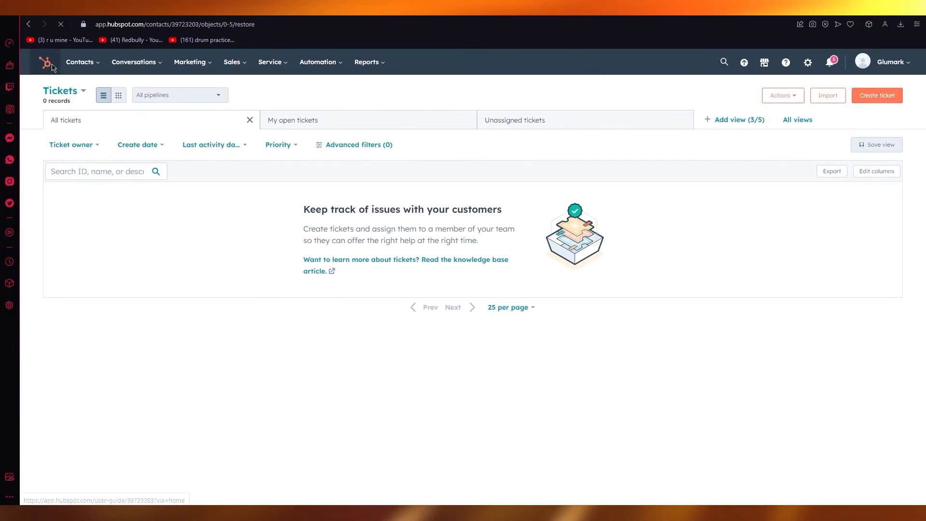
{"action": "left_click", "coordinate": [53, 66]}
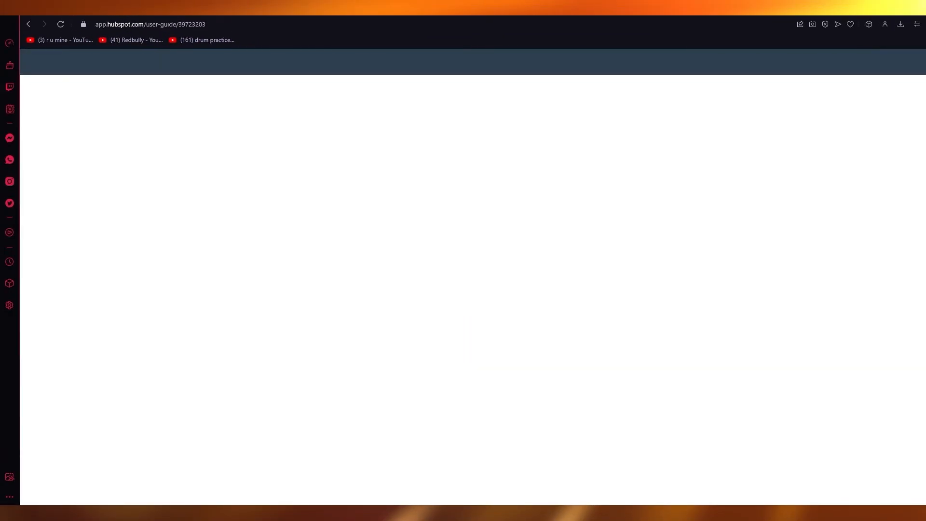